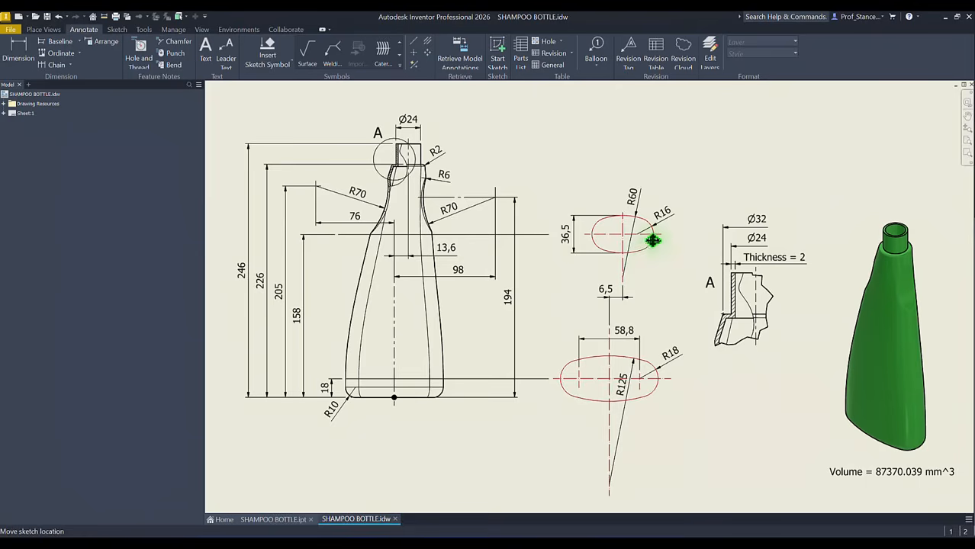
Step: Create a new metric part from the Standard (mm).ipt template
left_click(601, 251)
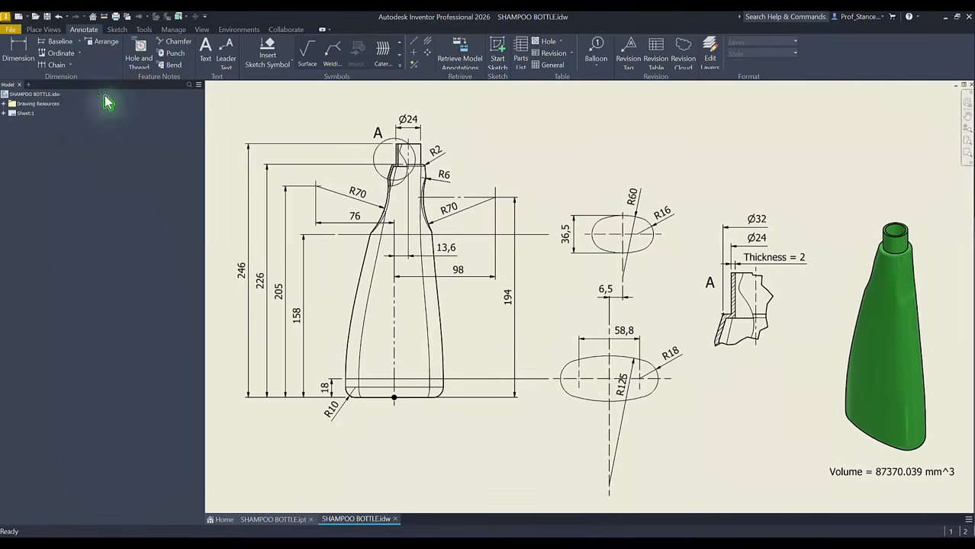
left_click(19, 16)
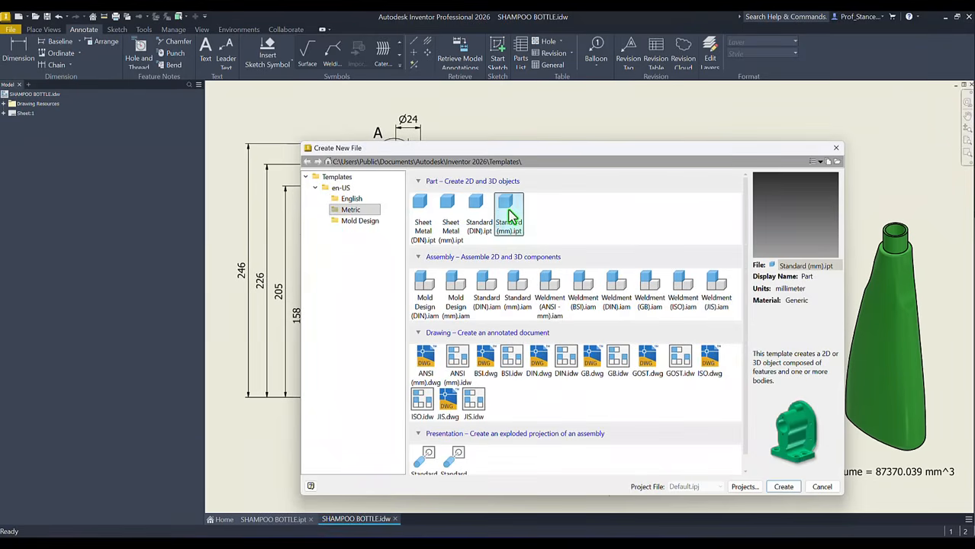
double_click(509, 215)
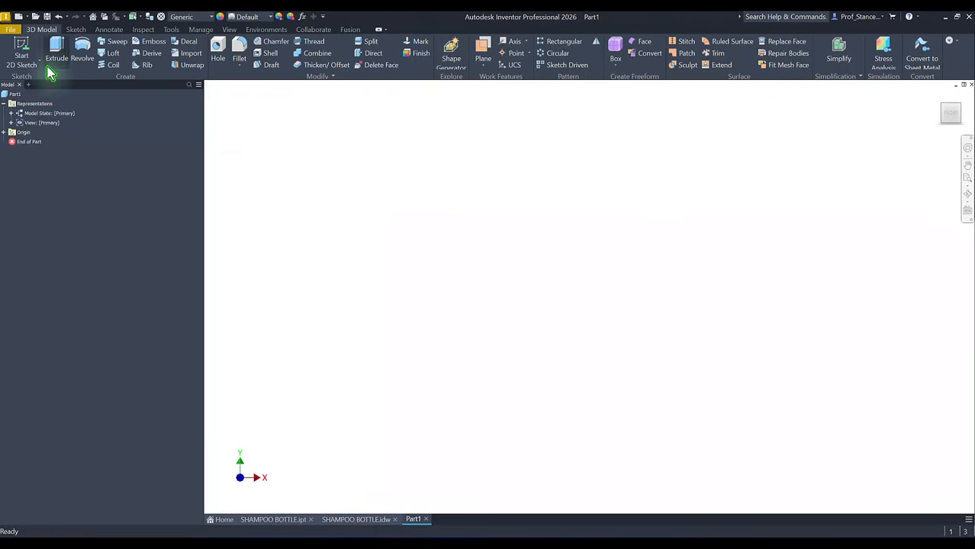
Step: Start a 2D sketch on the horizontal XZ origin plane
left_click(22, 53)
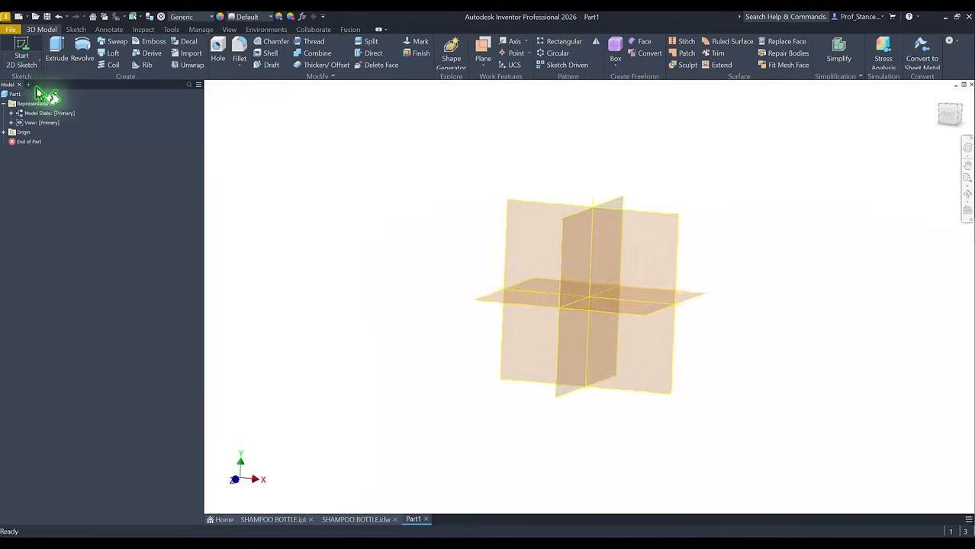
left_click(492, 295)
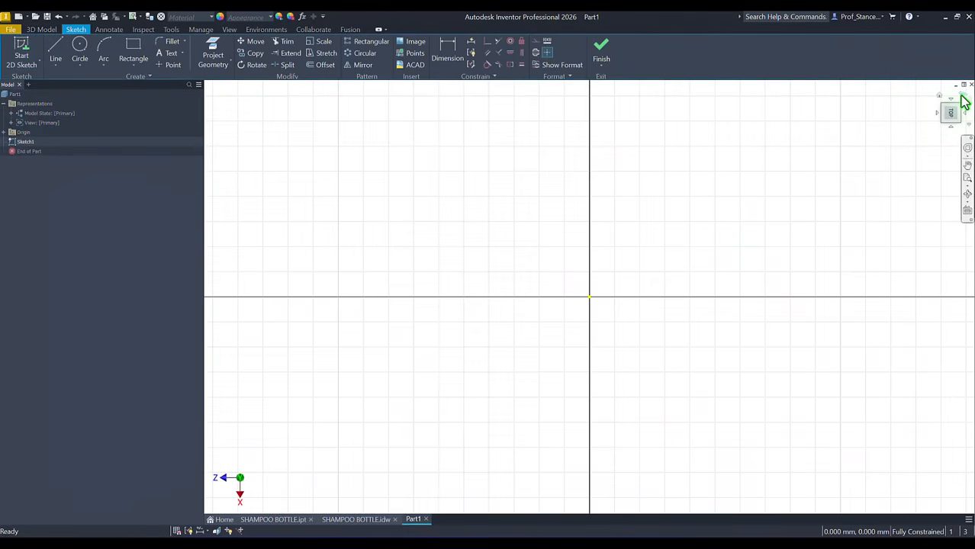
left_click(962, 100)
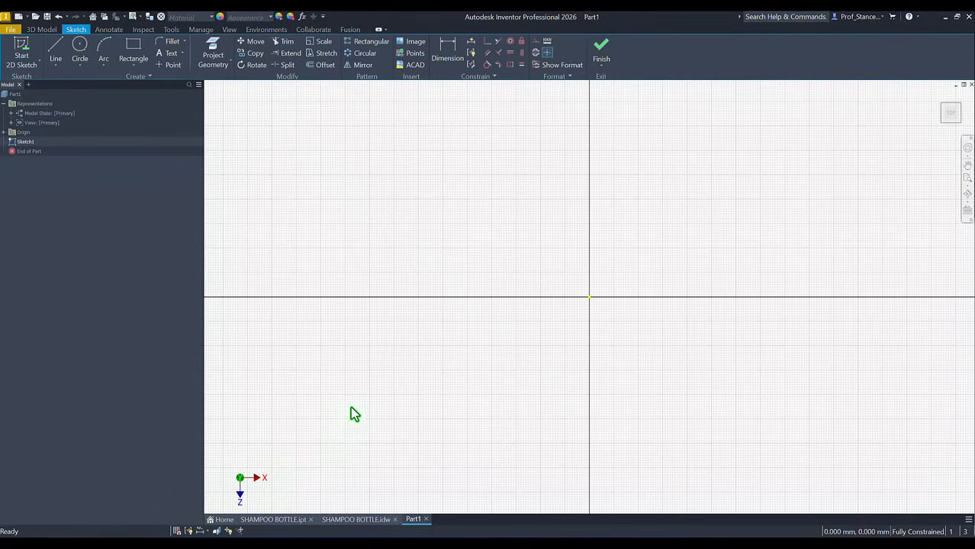
Step: Draw a shallow three-point arc with a 125 mm radius above the sketch origin, spanning both sides of the vertical axis
scroll(580, 314, "up", 6)
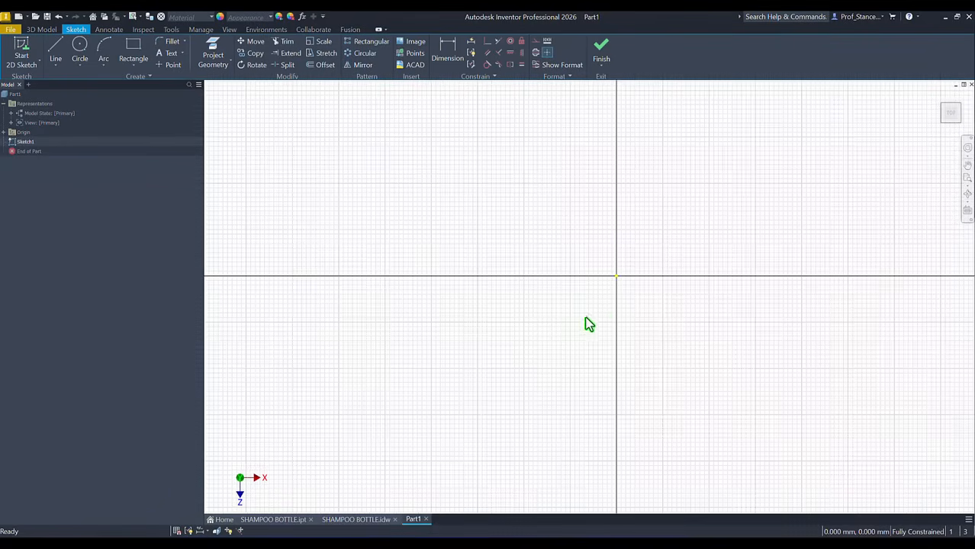
middle_click_drag(556, 326, 515, 357)
scroll(519, 365, "down", 3)
scroll(517, 365, "up", 2)
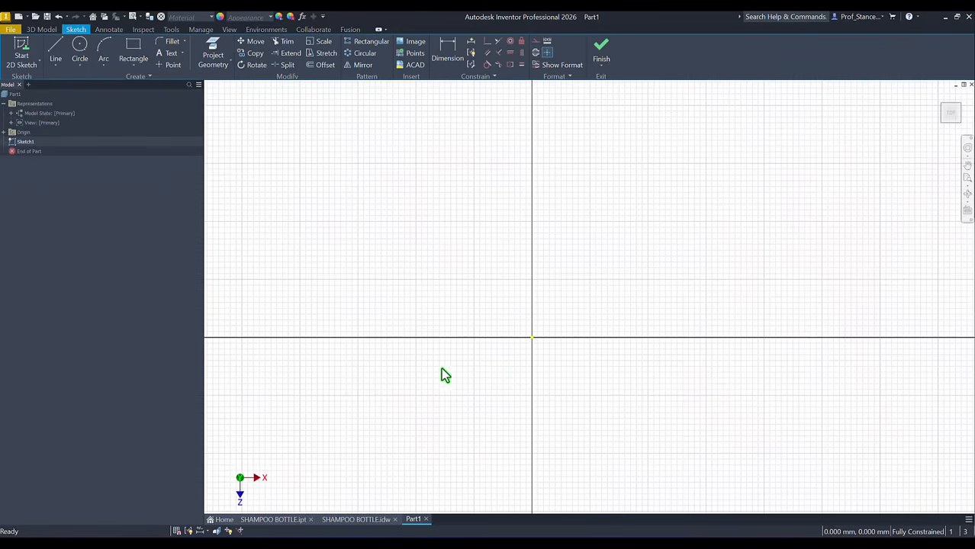
left_click(103, 55)
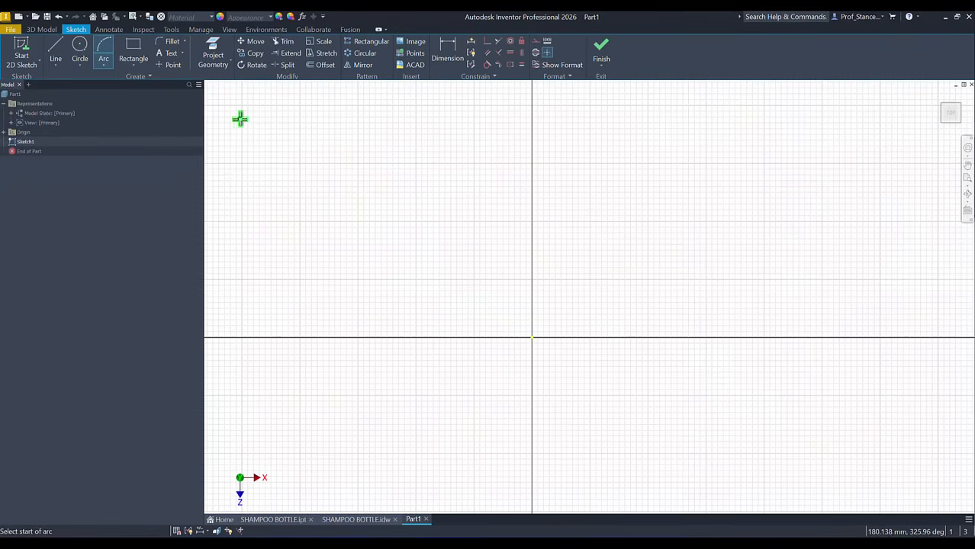
left_click(431, 261)
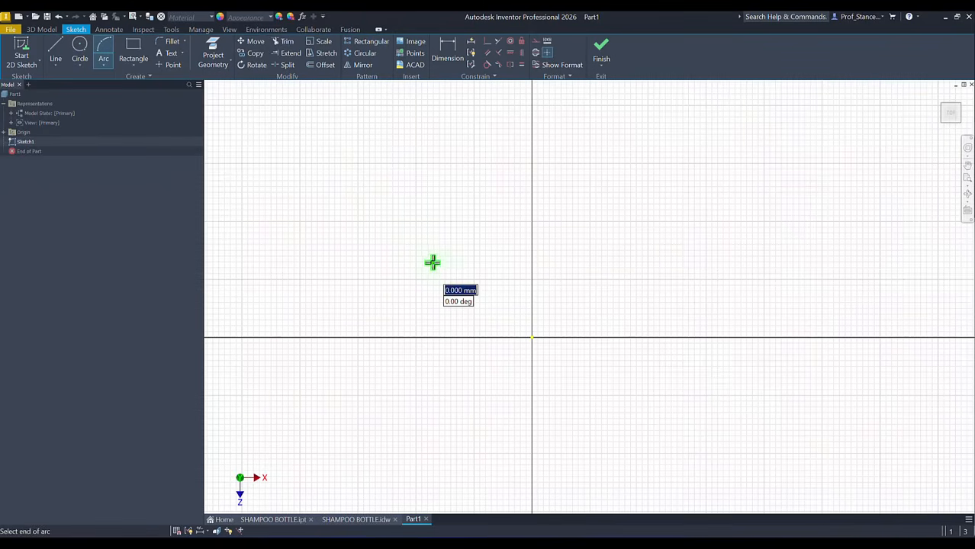
left_click(616, 264)
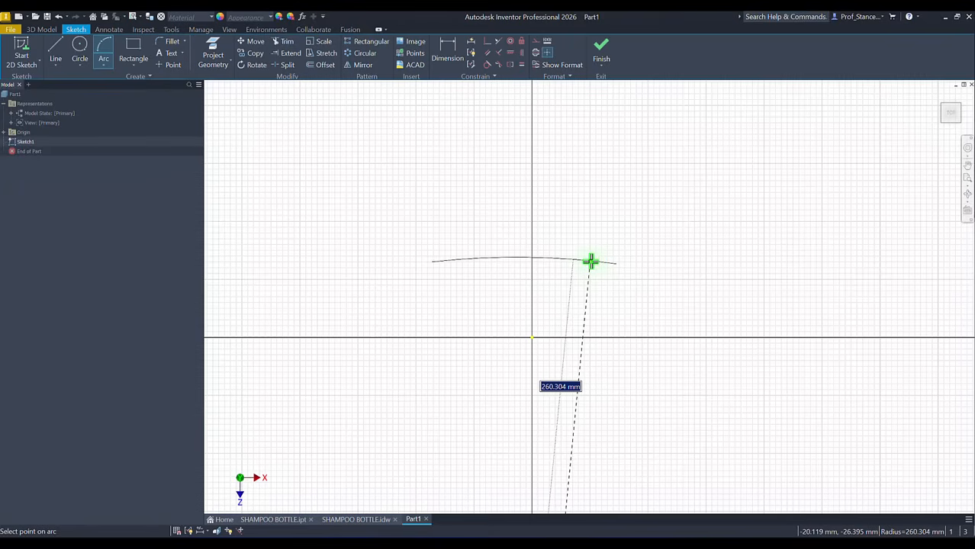
type("125")
key("Return")
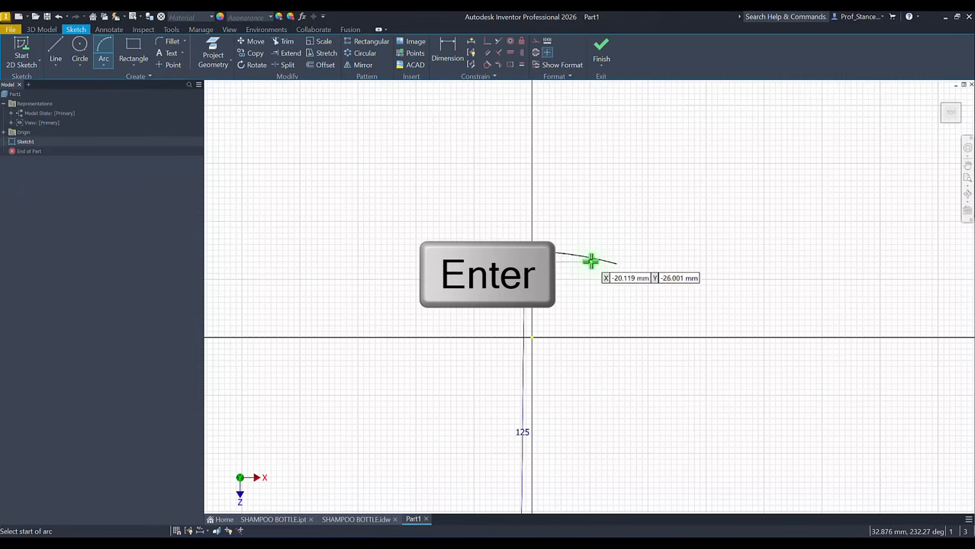
Step: Align the 125 mm arc's centre point vertically with the sketch origin
scroll(486, 284, "down", 2)
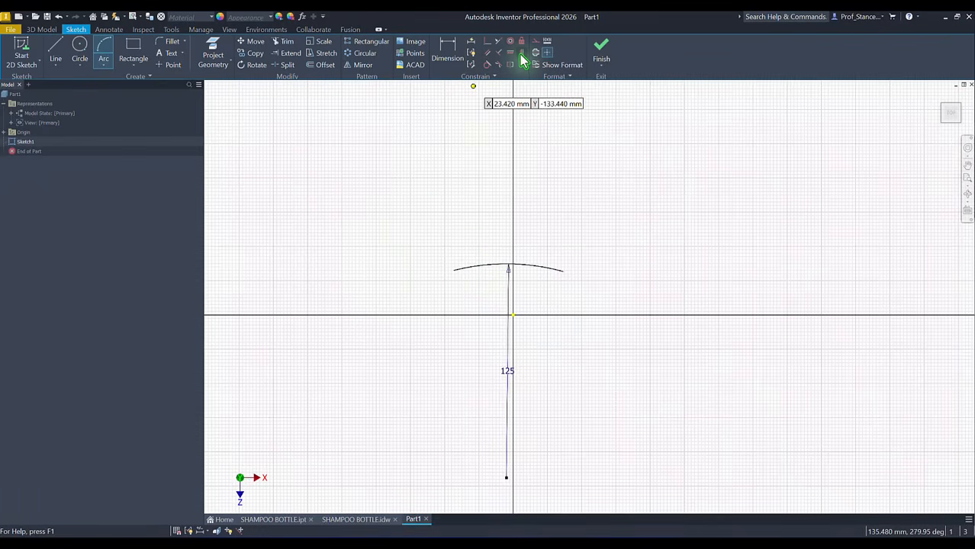
left_click(521, 54)
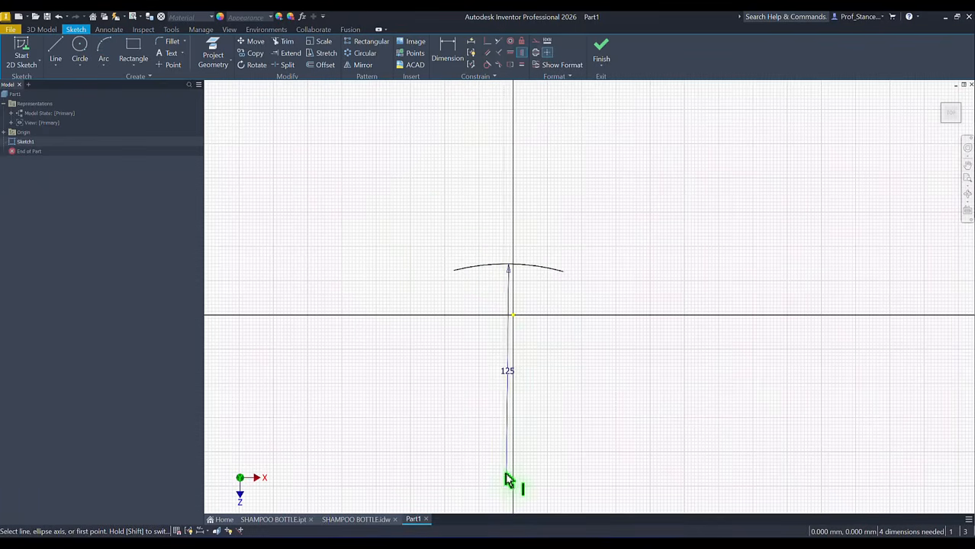
left_click(506, 478)
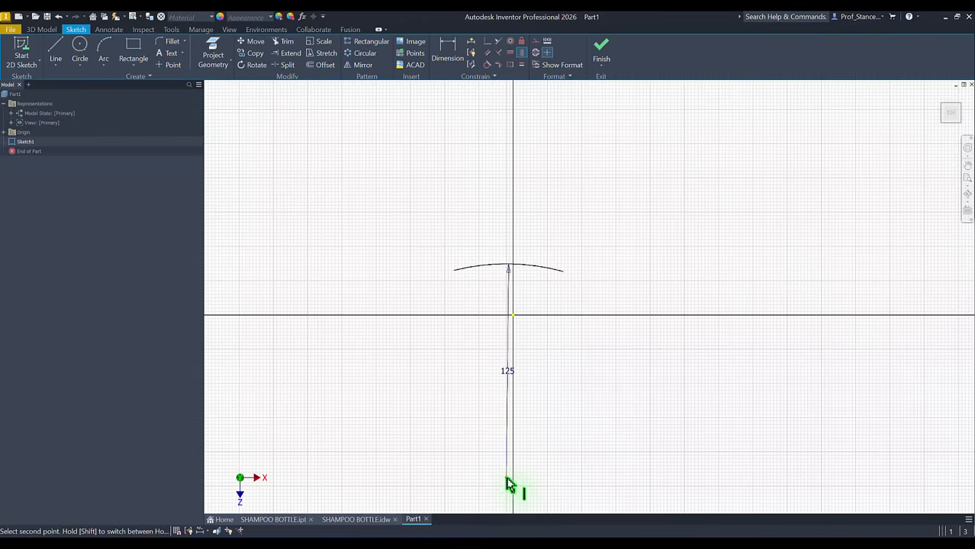
left_click(514, 315)
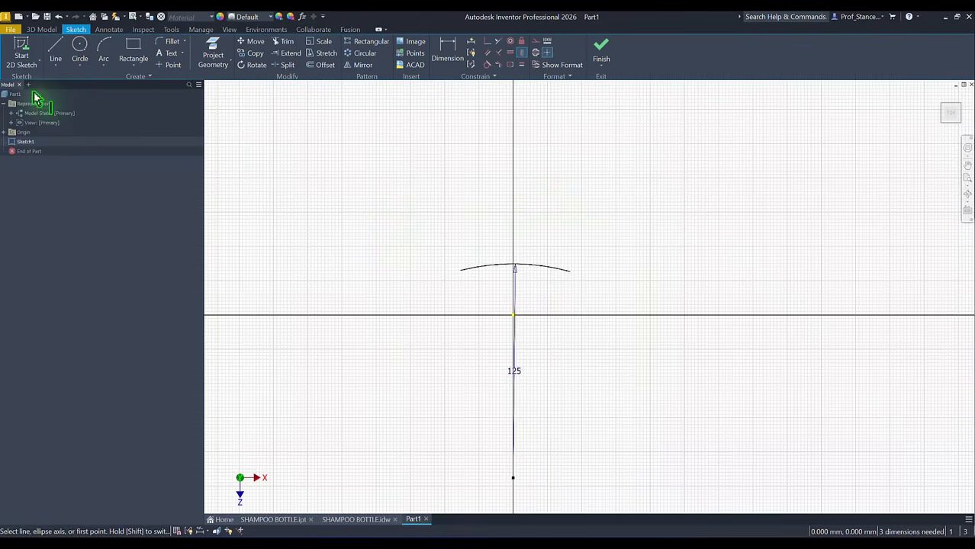
Step: Draw left, lower and right arcs in tangent continuation to close the profile with the 125 mm arc, and check the upper and right arcs' constraints
left_click(55, 49)
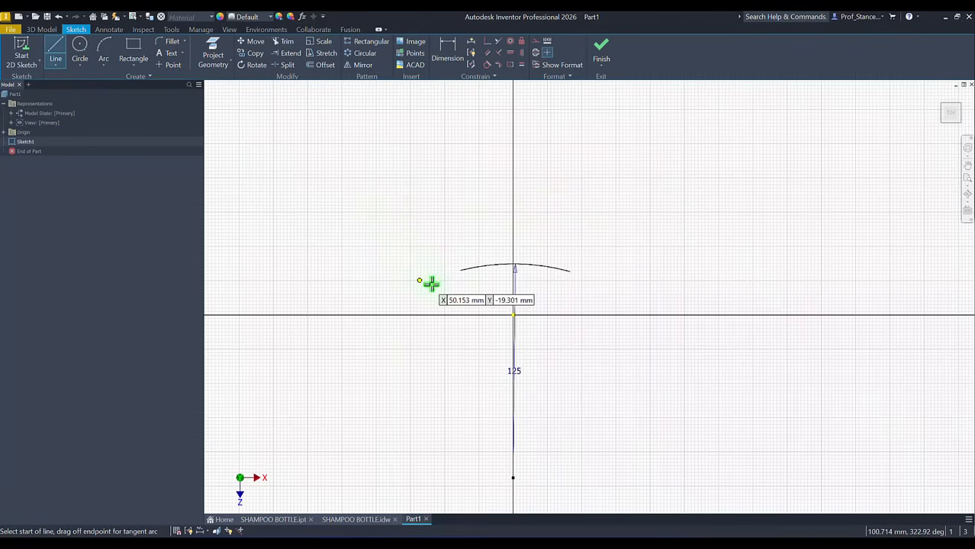
scroll(431, 282, "up", 2)
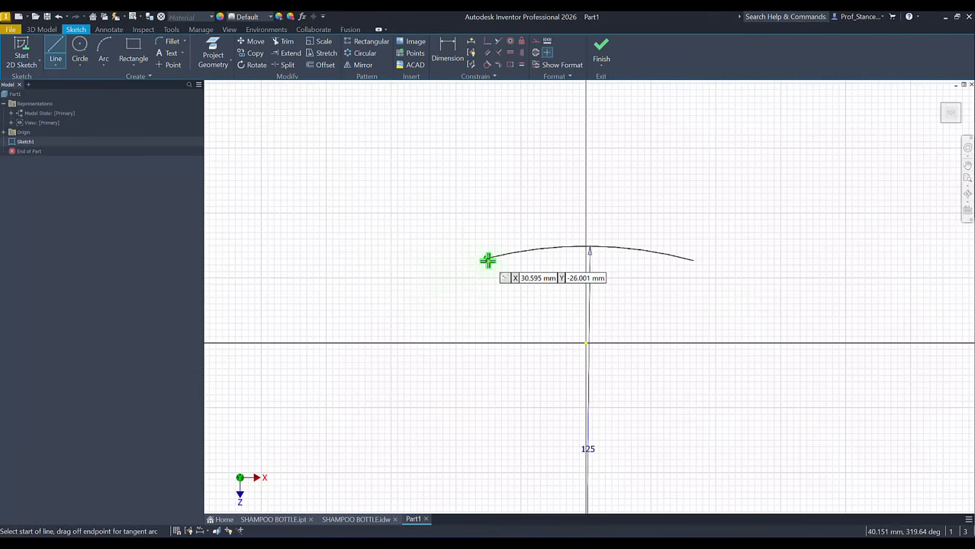
left_click_drag(487, 261, 696, 389)
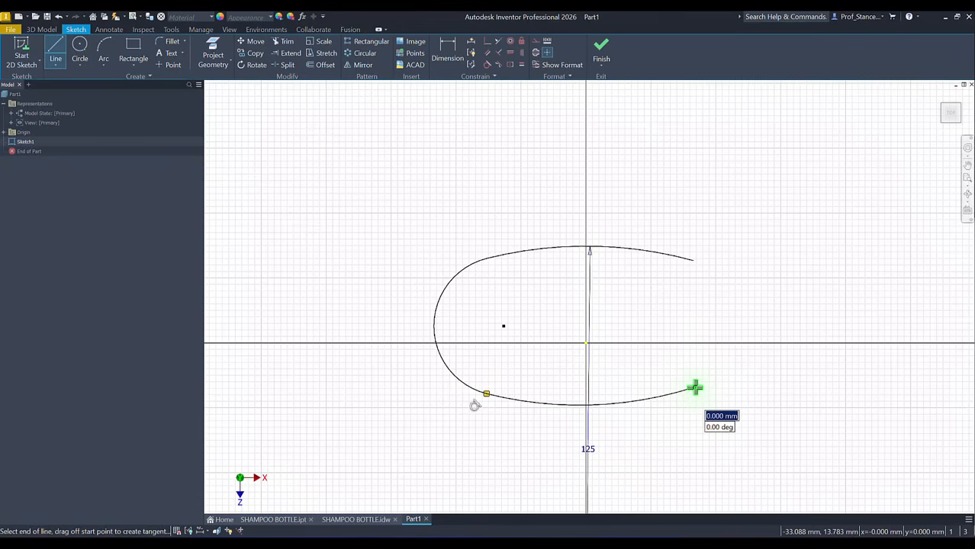
left_click_drag(696, 389, 694, 262)
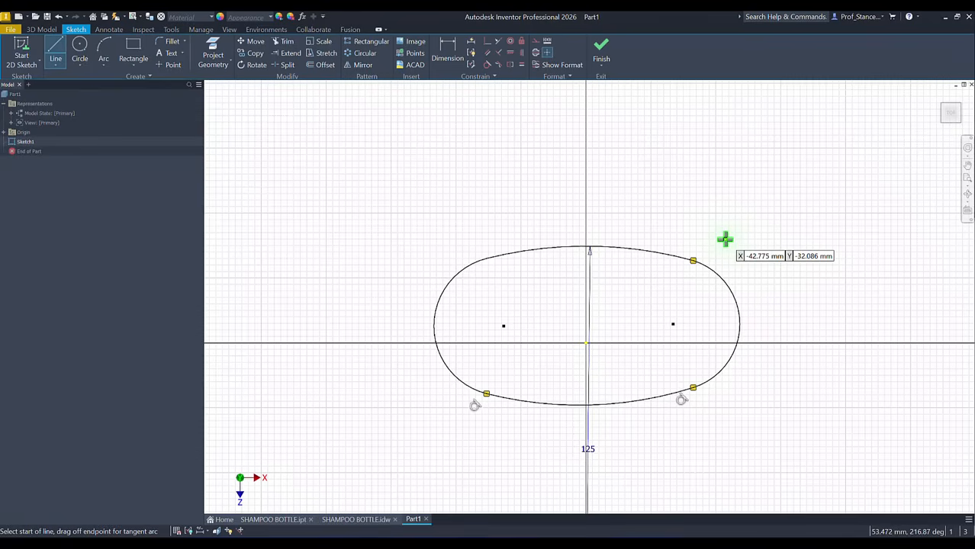
key("Escape")
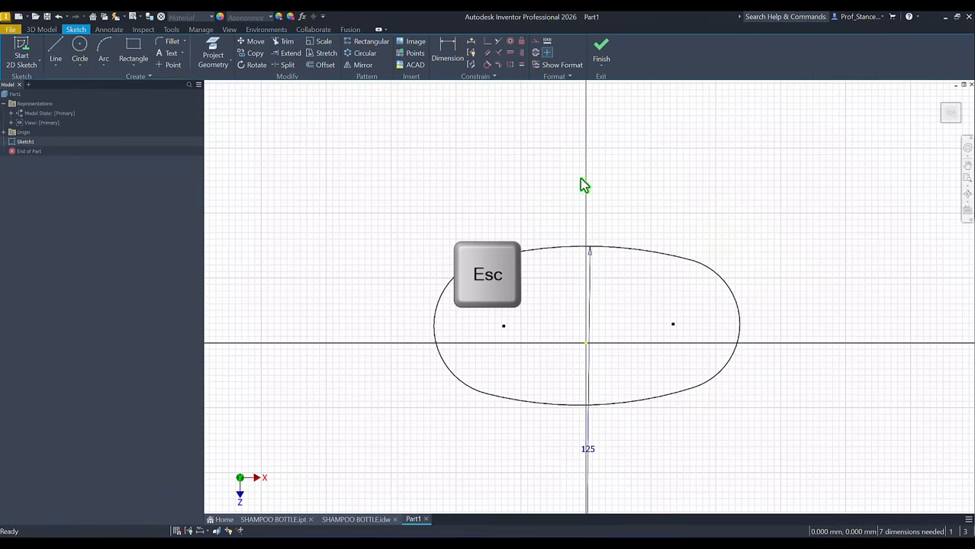
left_click(488, 65)
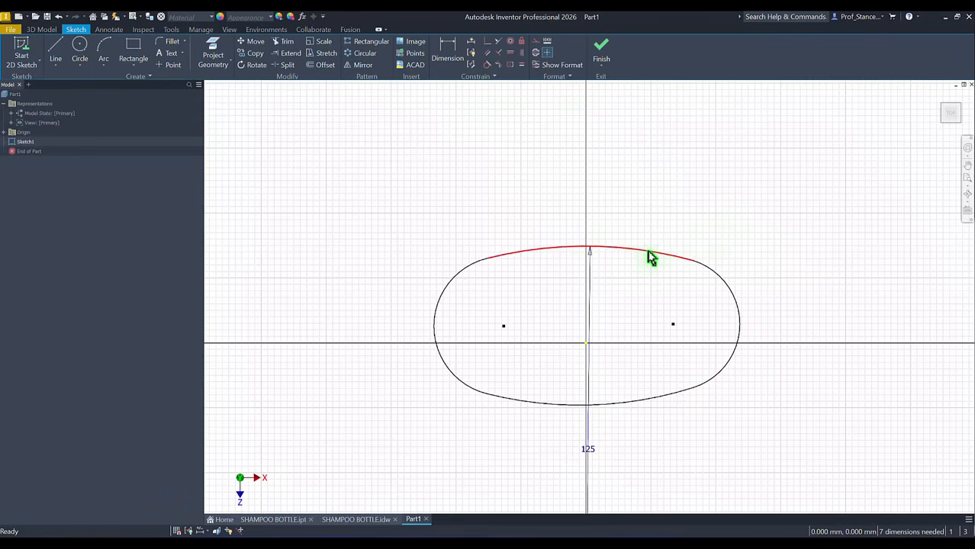
left_click(648, 252)
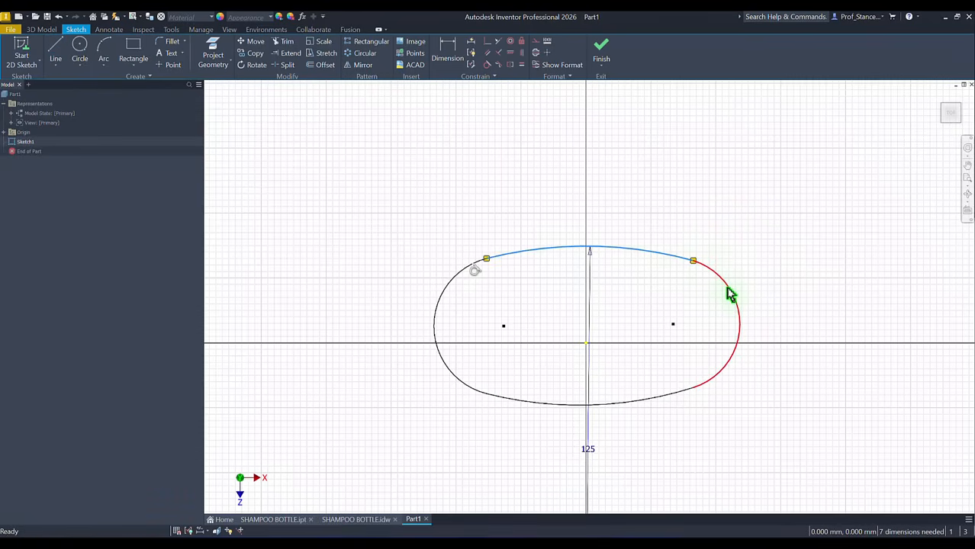
left_click(731, 289)
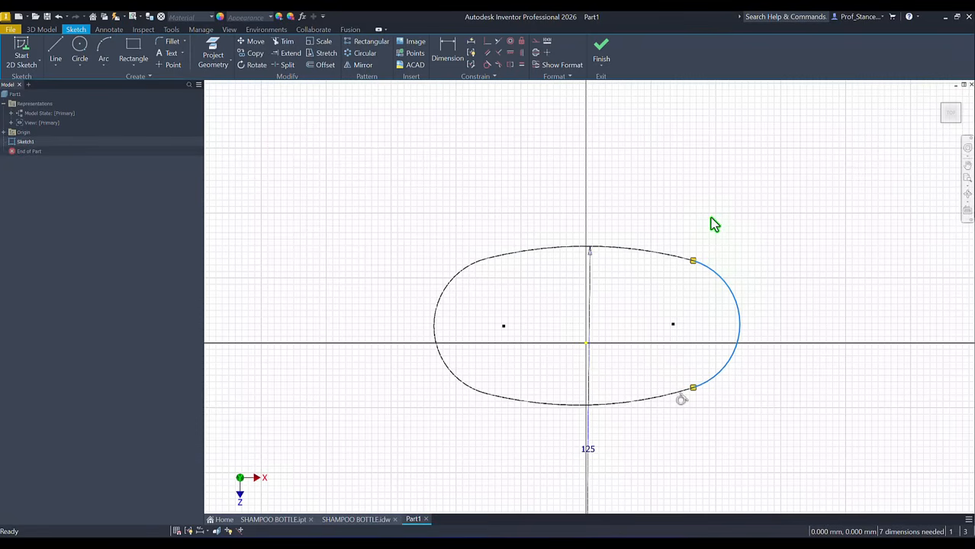
key("Escape")
Step: Align the centre points of the two end arcs horizontally with each other and with the sketch origin
left_click(508, 53)
left_click(503, 327)
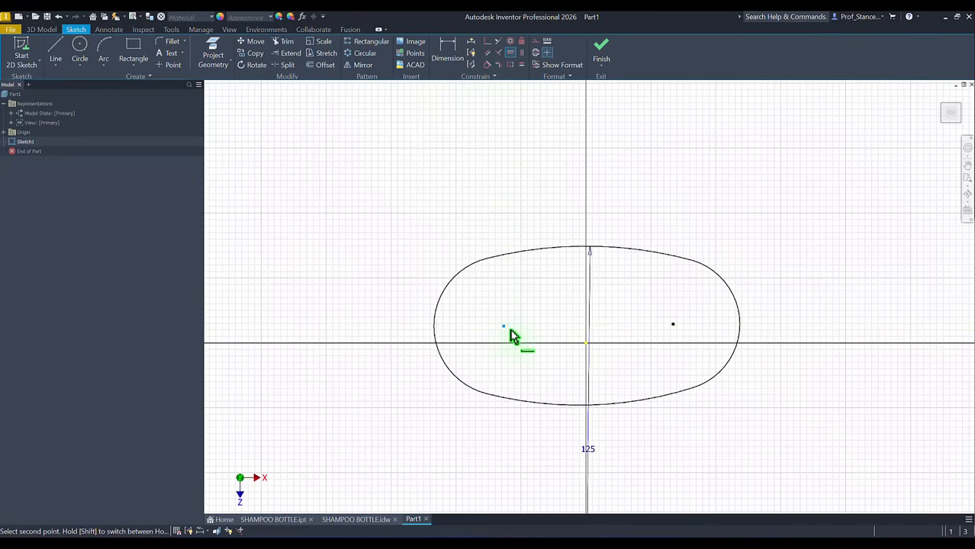
left_click(673, 327)
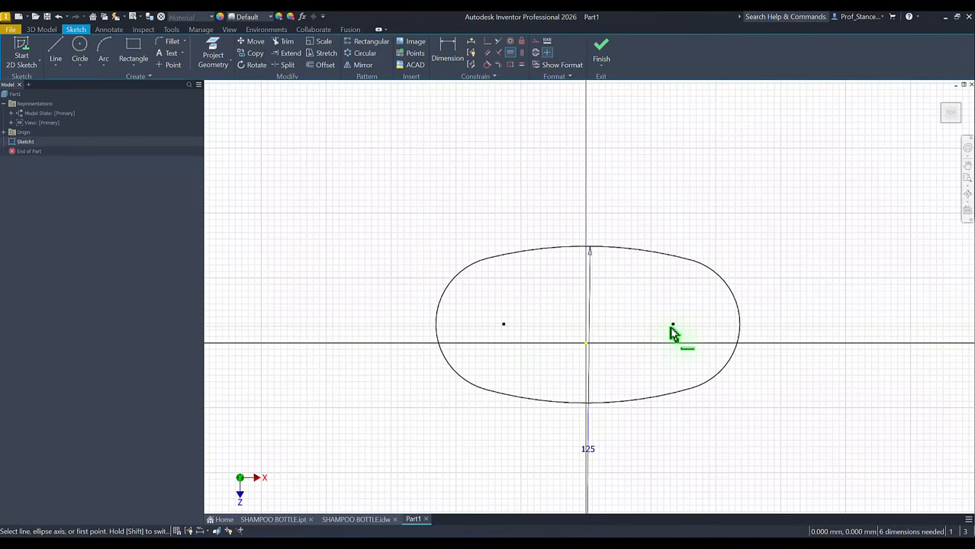
left_click(503, 324)
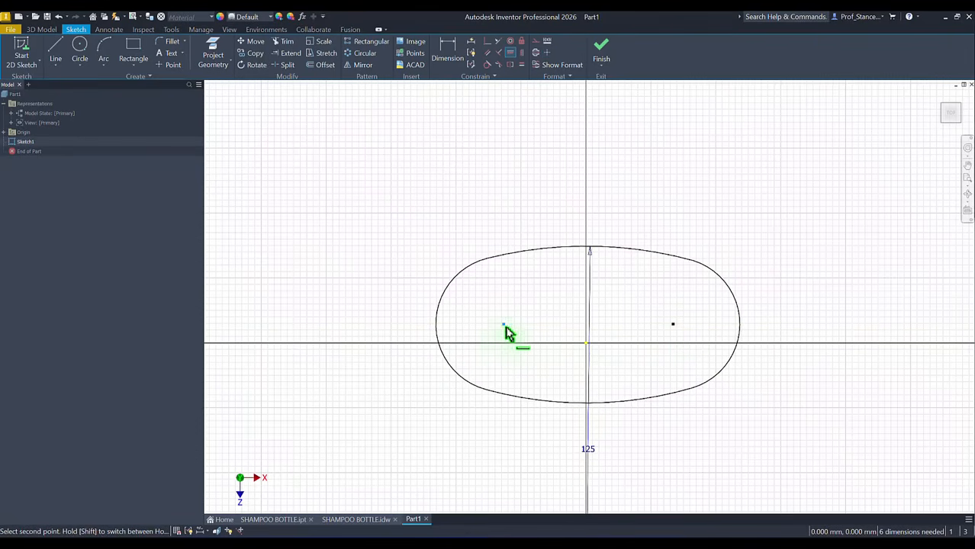
left_click(587, 347)
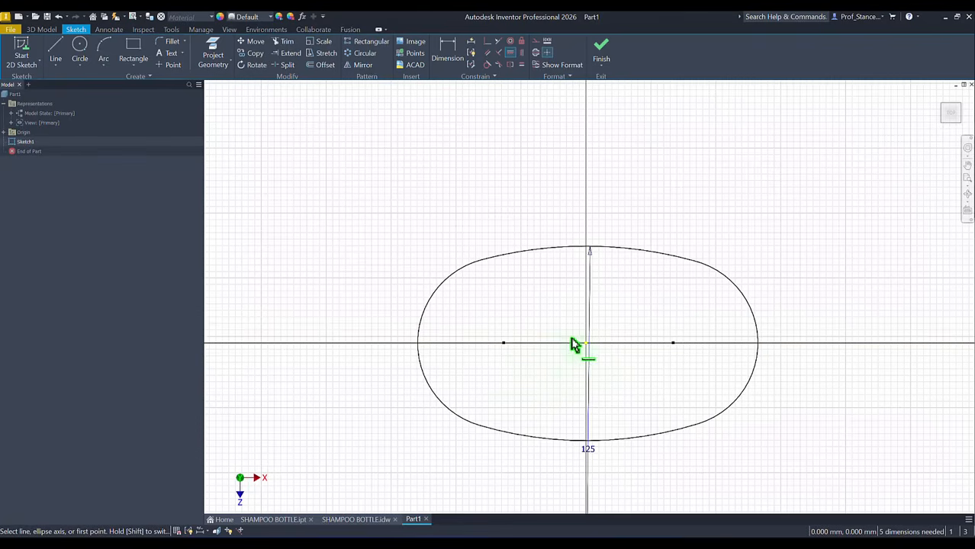
key("Escape")
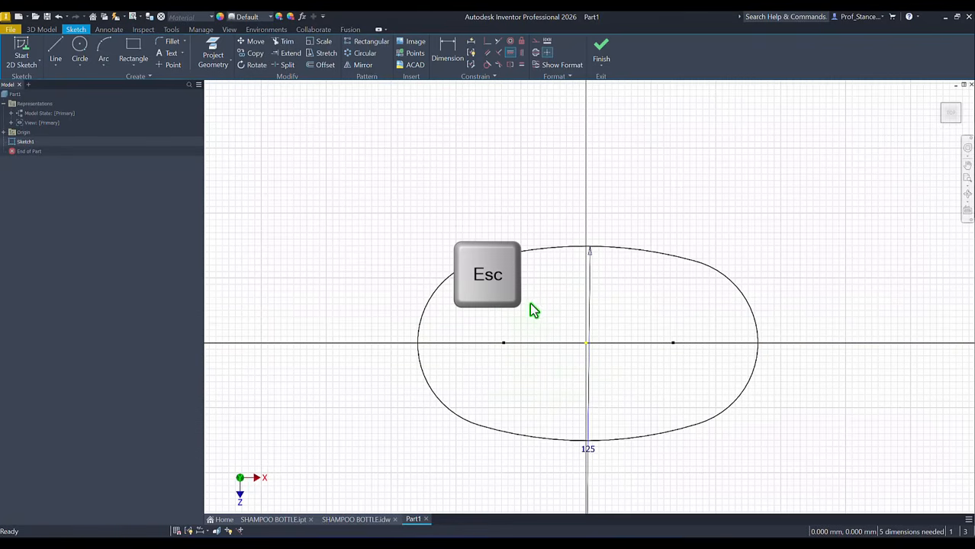
Step: Move the 125 mm radius dimension clear of the vertical axis and dimension the right end arc with an 18 mm radius
mouse_move(595, 444)
left_mouse_down()
mouse_move(599, 457)
mouse_move(620, 461)
mouse_move(616, 455)
left_mouse_up()
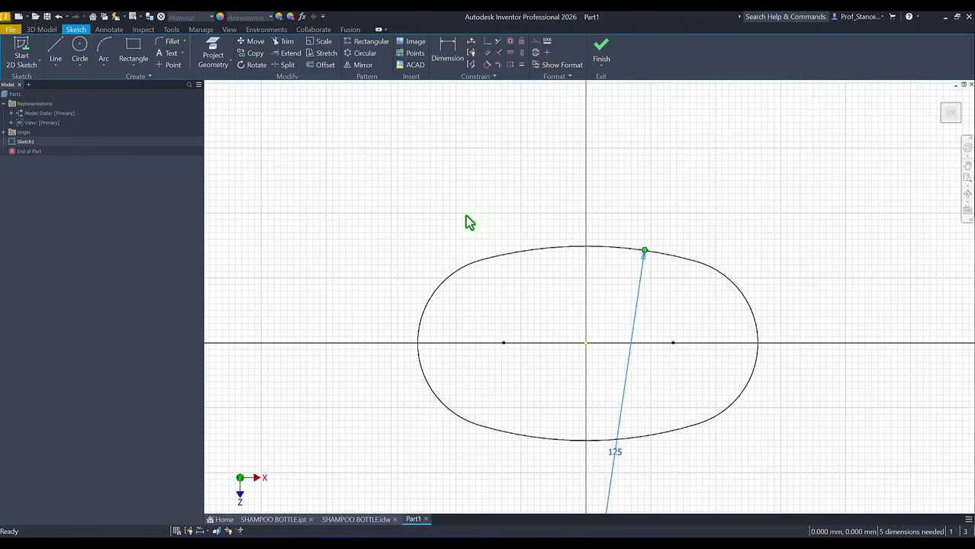
left_click(446, 48)
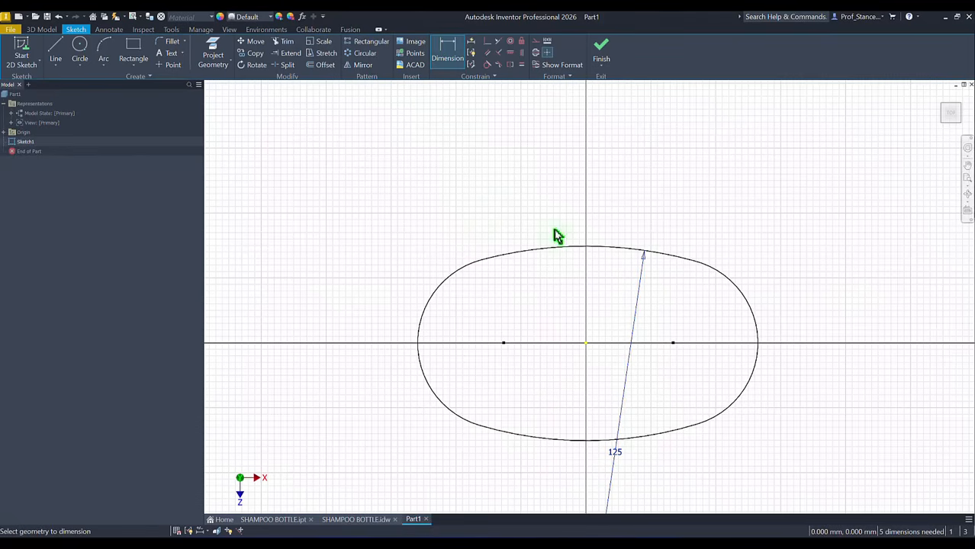
left_click(749, 299)
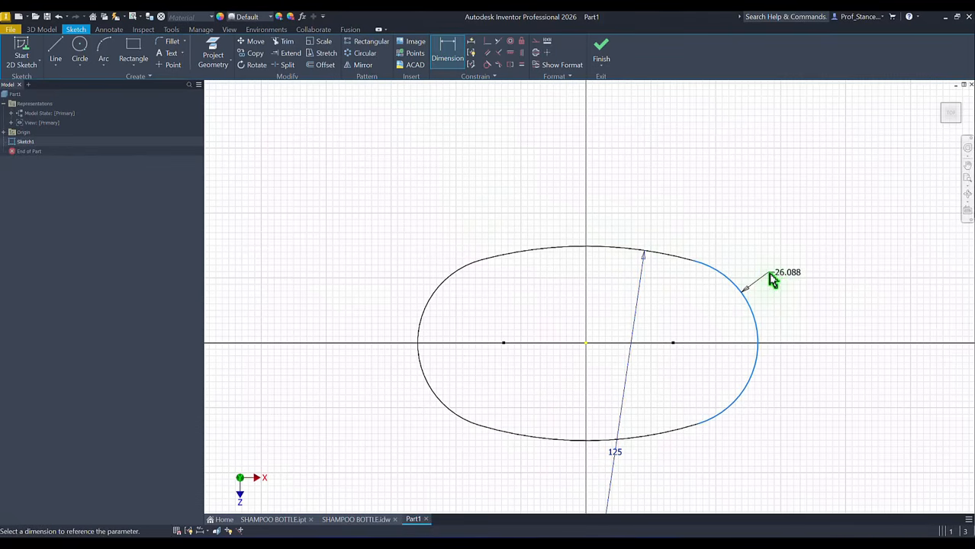
left_click(772, 279)
type("18")
key("Return")
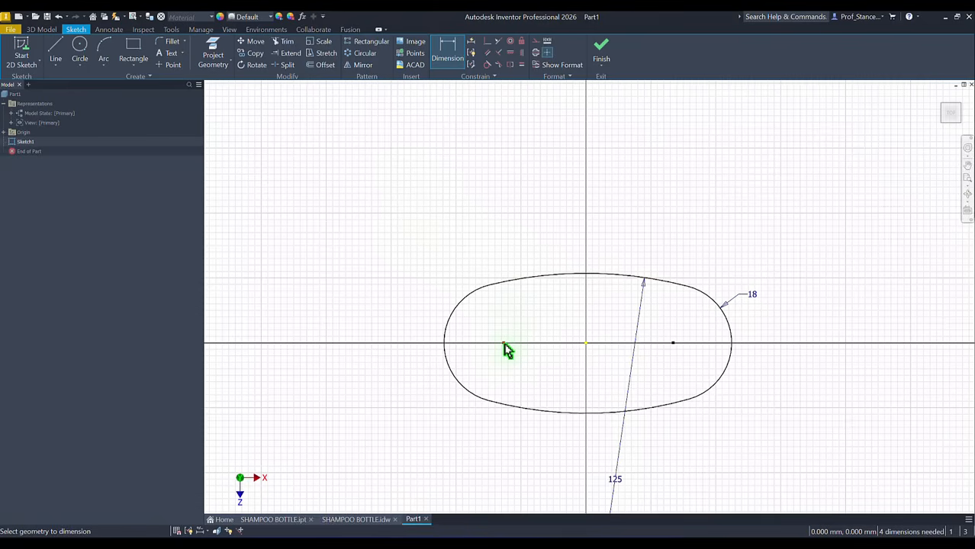
Step: Dimension the horizontal distance between the two end arcs' centre points as 58.8 mm
left_click(671, 345)
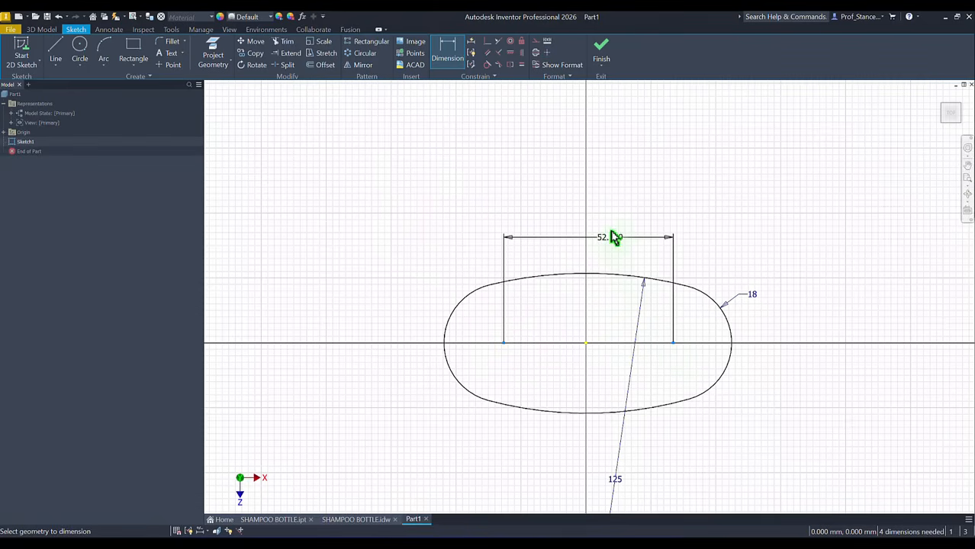
left_click(611, 228)
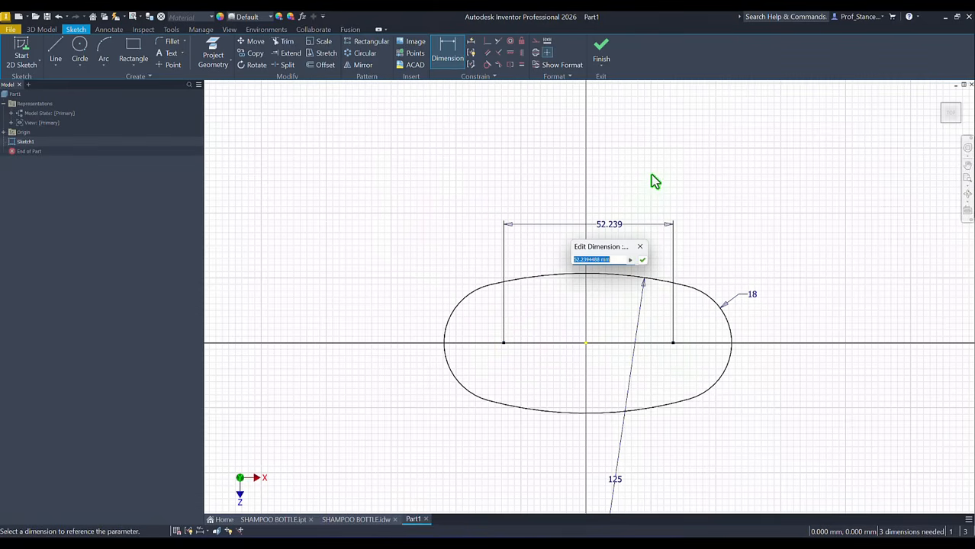
type("58,8")
key("Return")
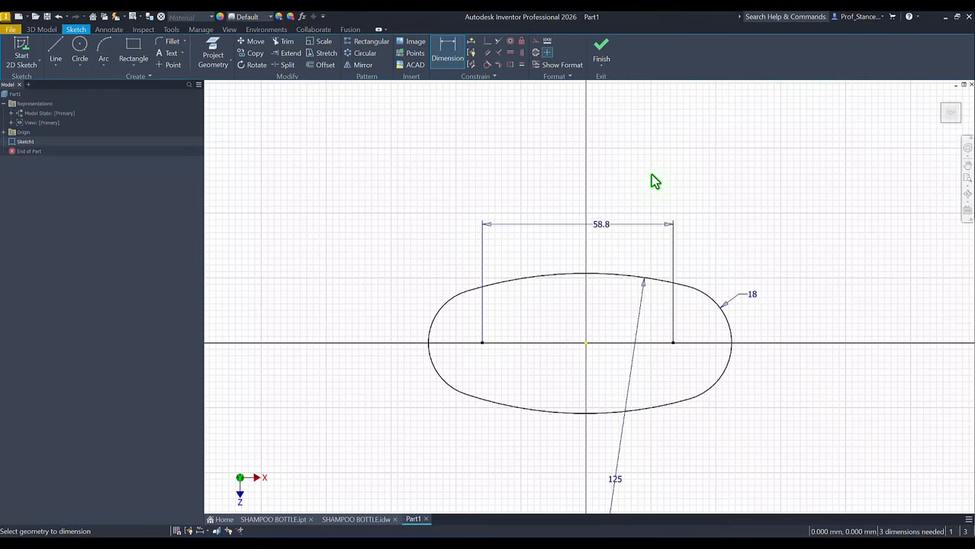
Step: Make the upper and lower arcs equal in radius, and the two end arcs equal to each other
left_click(522, 66)
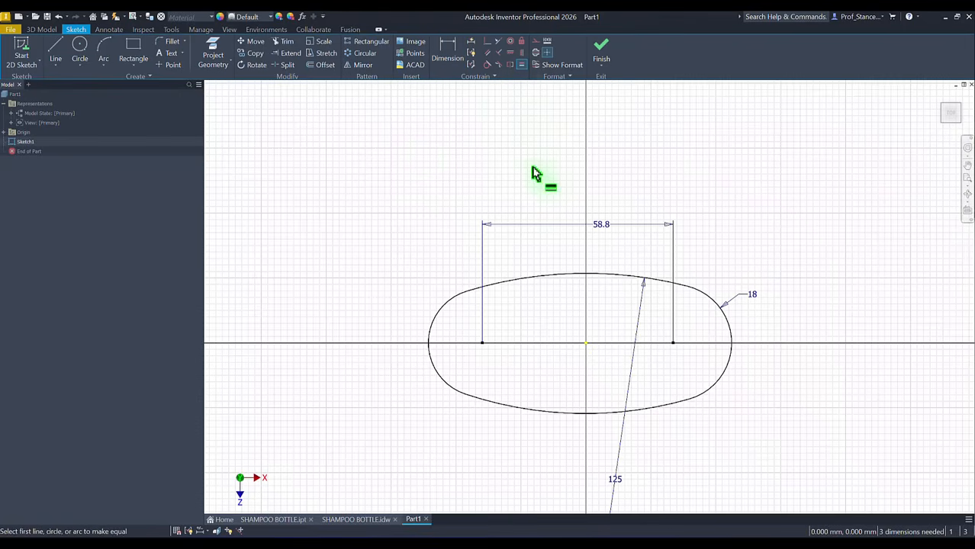
left_click(549, 280)
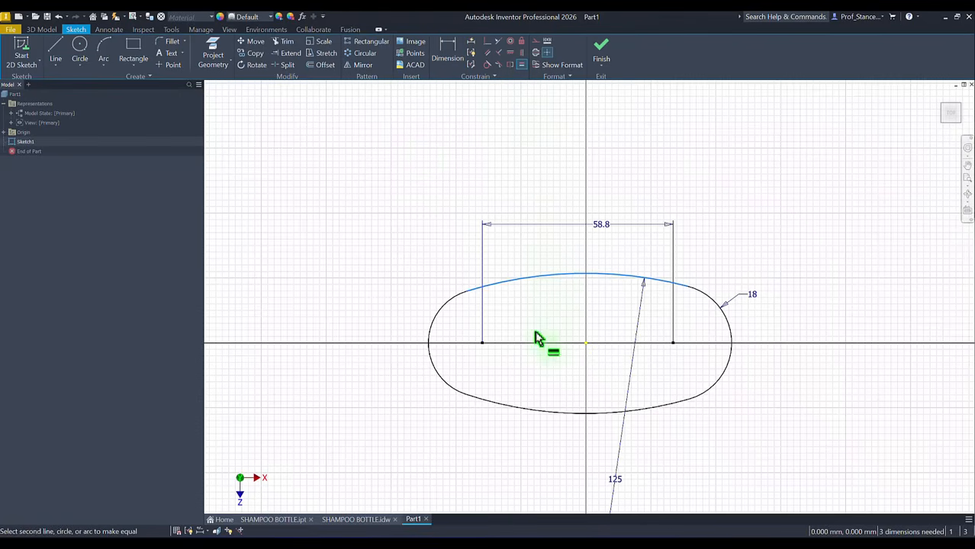
left_click(532, 414)
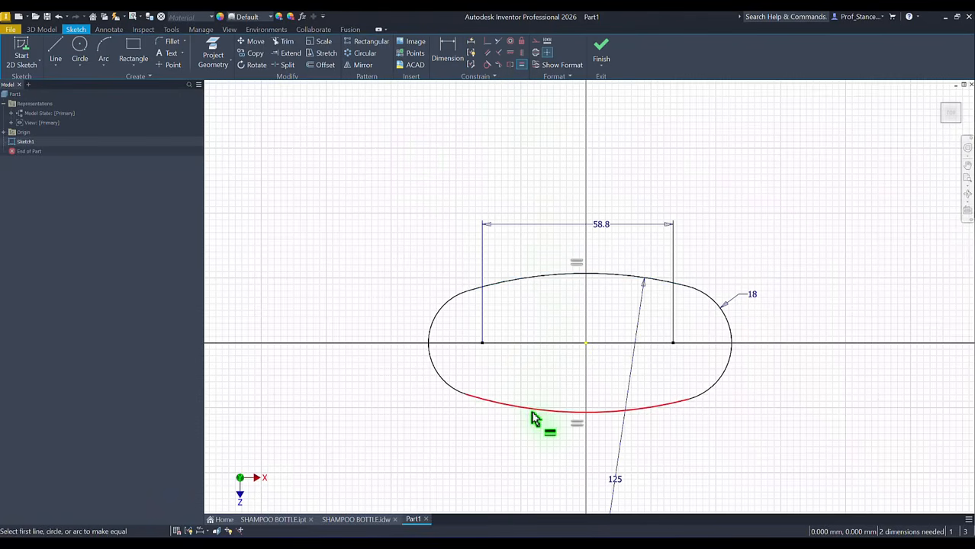
left_click(436, 321)
left_click(729, 327)
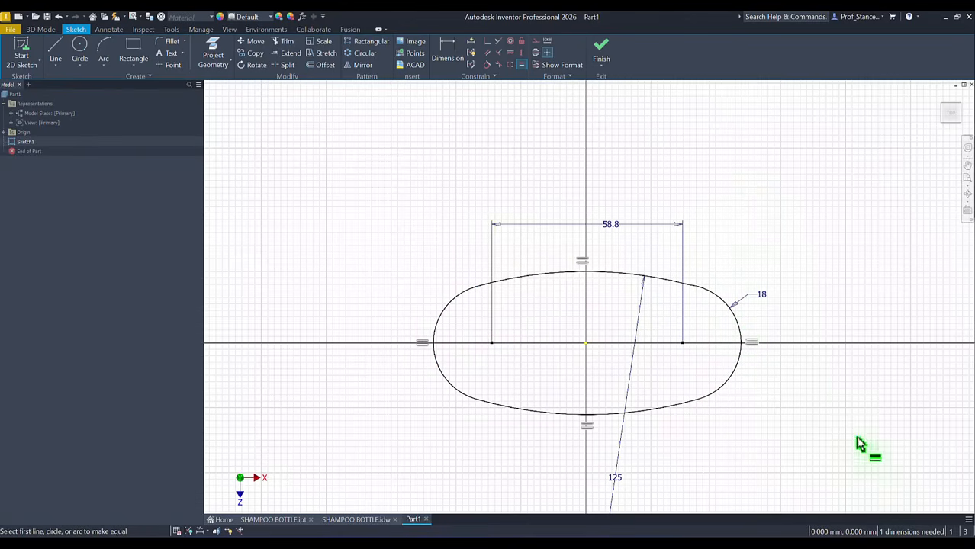
Step: Apply automatic dimensions and constraints to the sketch to find the missing one, and remove them again
left_click(470, 42)
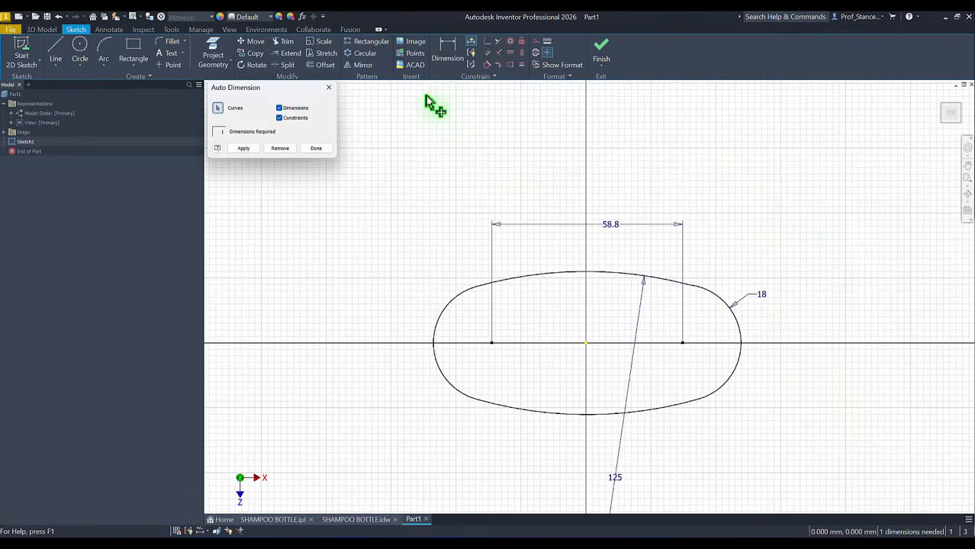
left_click(243, 148)
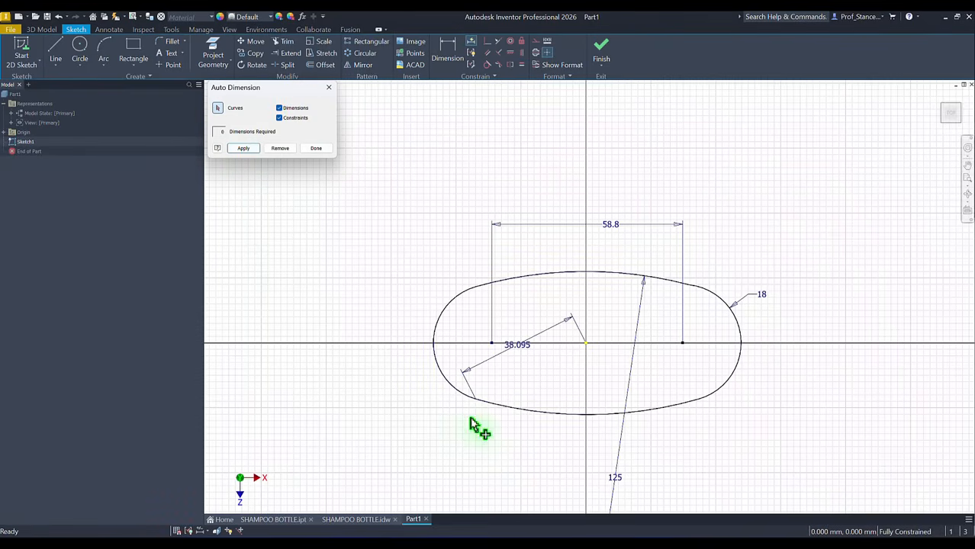
left_click(281, 150)
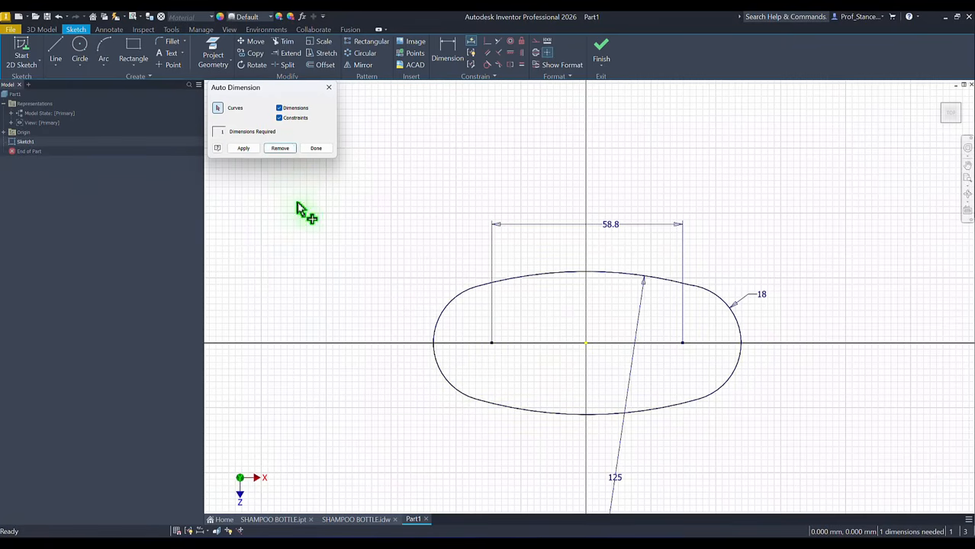
left_click(316, 149)
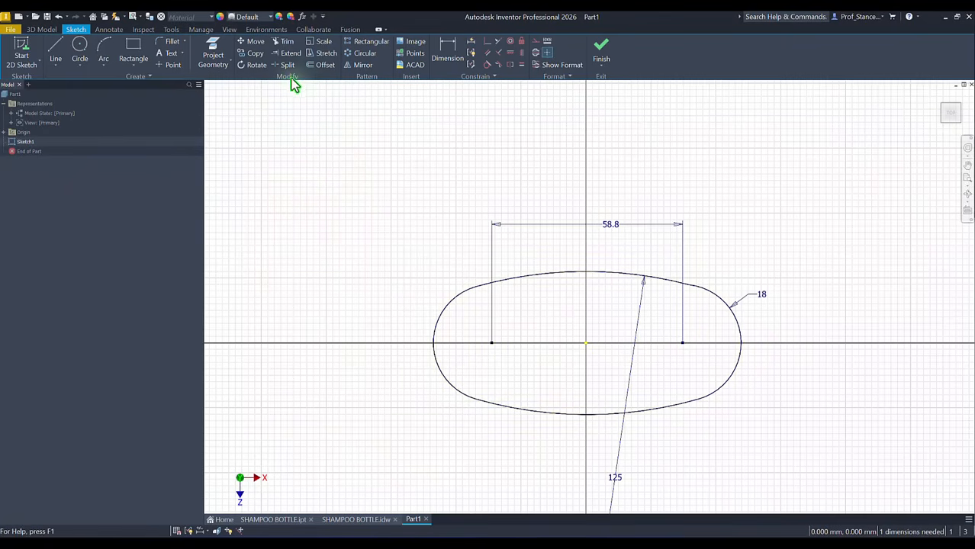
Step: Try to add a tangent constraint between the left end arc and the lower arc
left_click(487, 64)
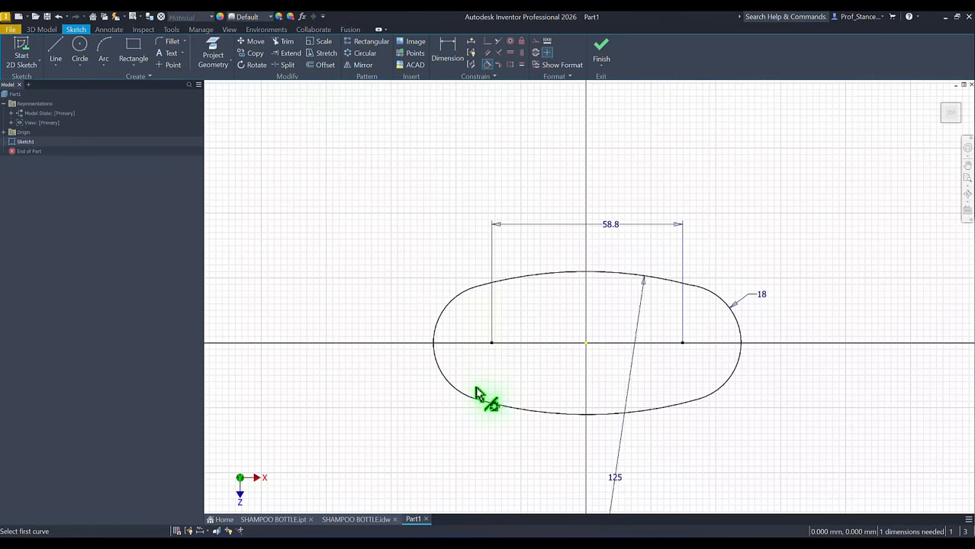
left_click(467, 402)
left_click(496, 408)
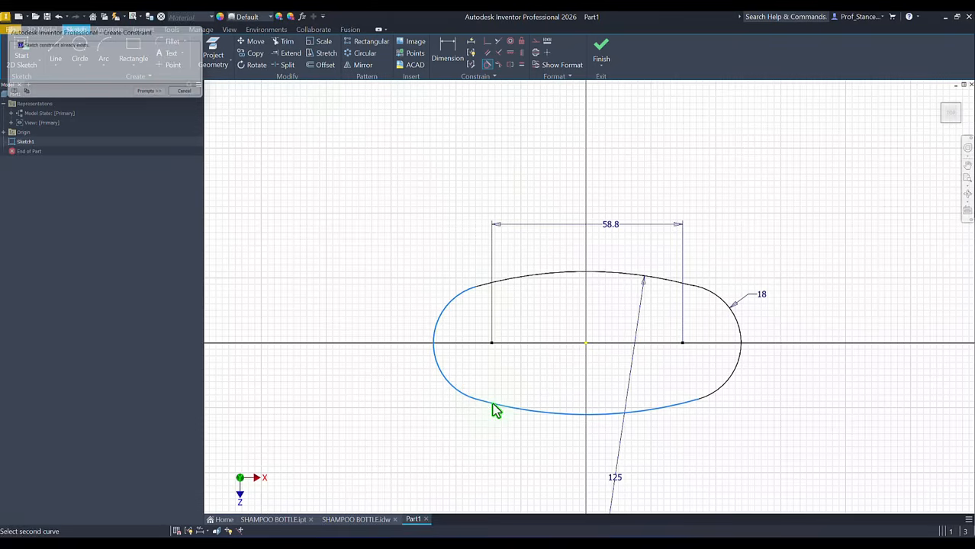
left_click(193, 94)
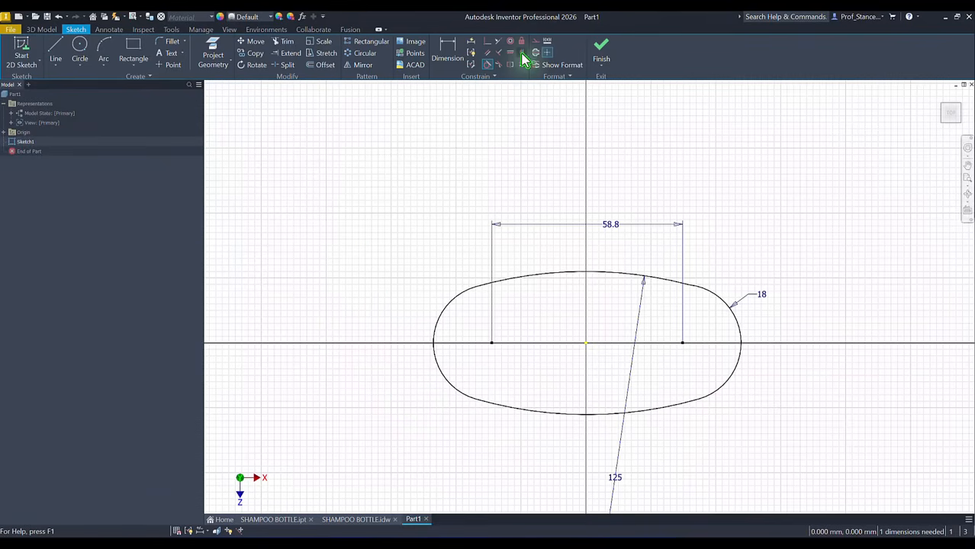
Step: Align the left end arc's upper and lower endpoints vertically and finish the base profile sketch
left_click(522, 53)
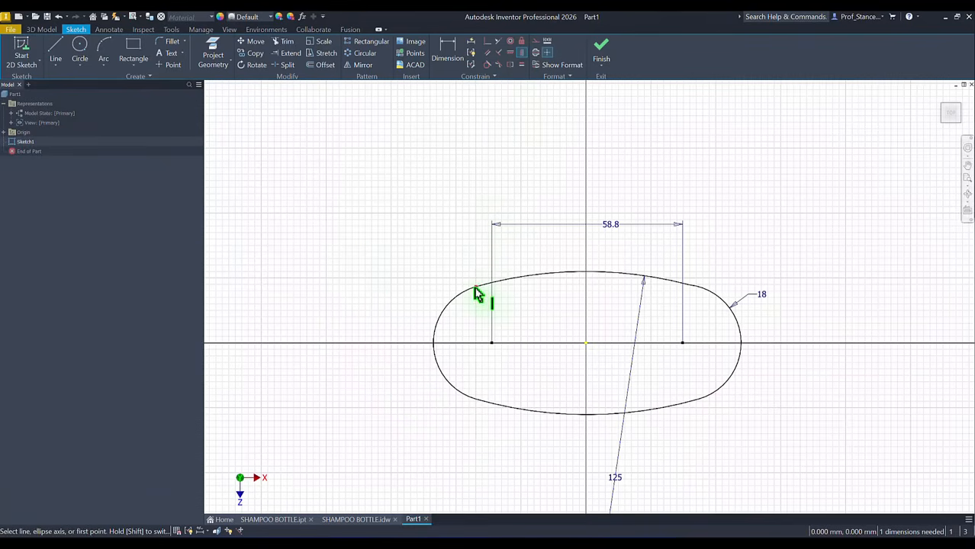
left_click(475, 288)
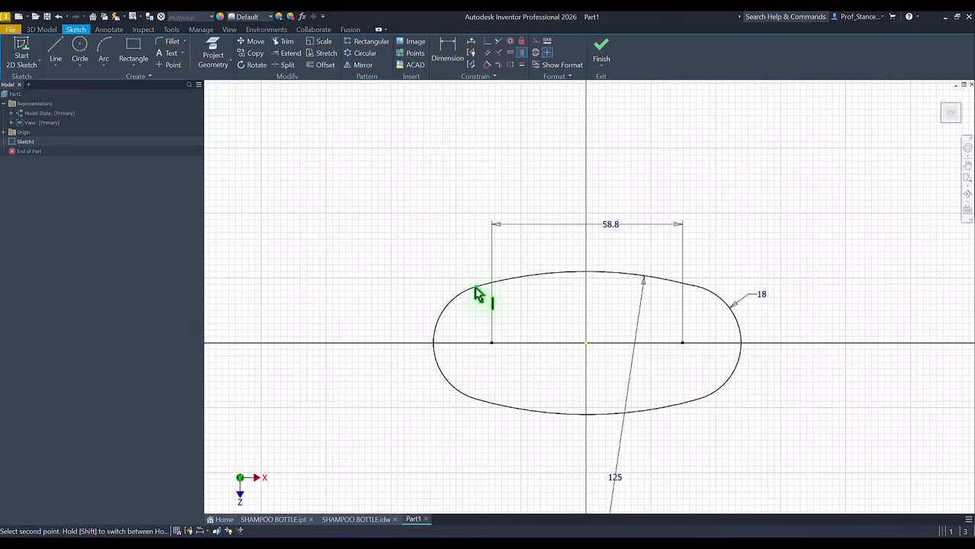
left_click(476, 403)
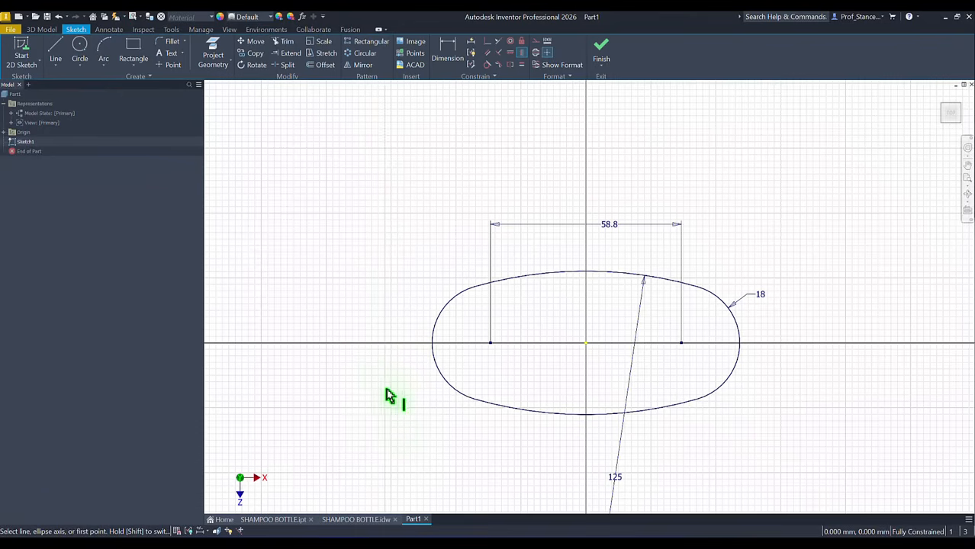
left_click(601, 52)
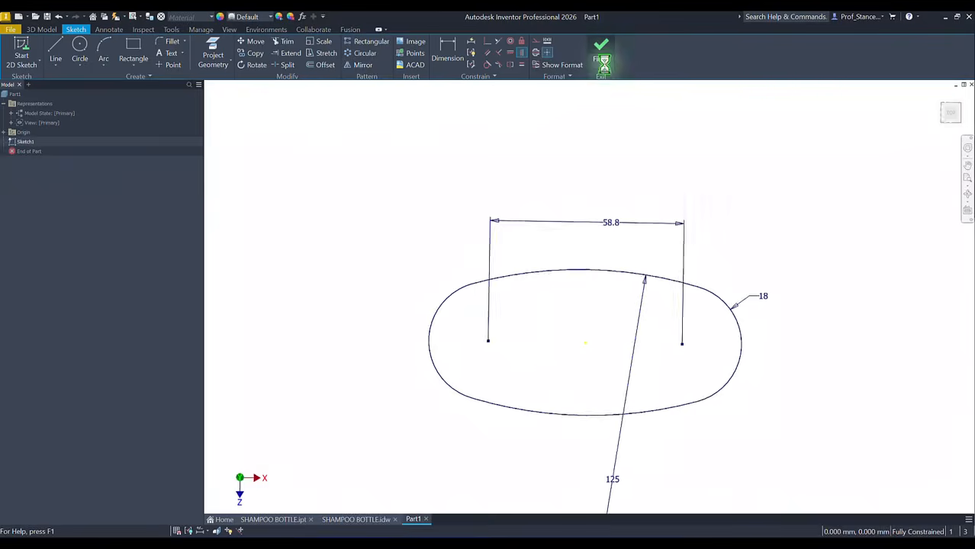
key("F6")
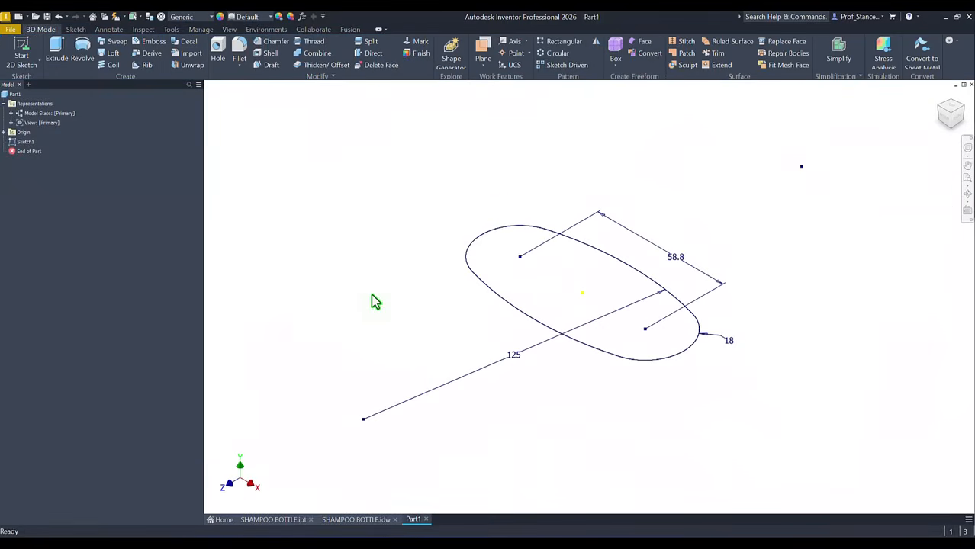
Step: Check the base height in the SHAMPOO BOTTLE.idw drawing and extrude the oval profile 18 mm as a new solid in Part1
left_click(350, 520)
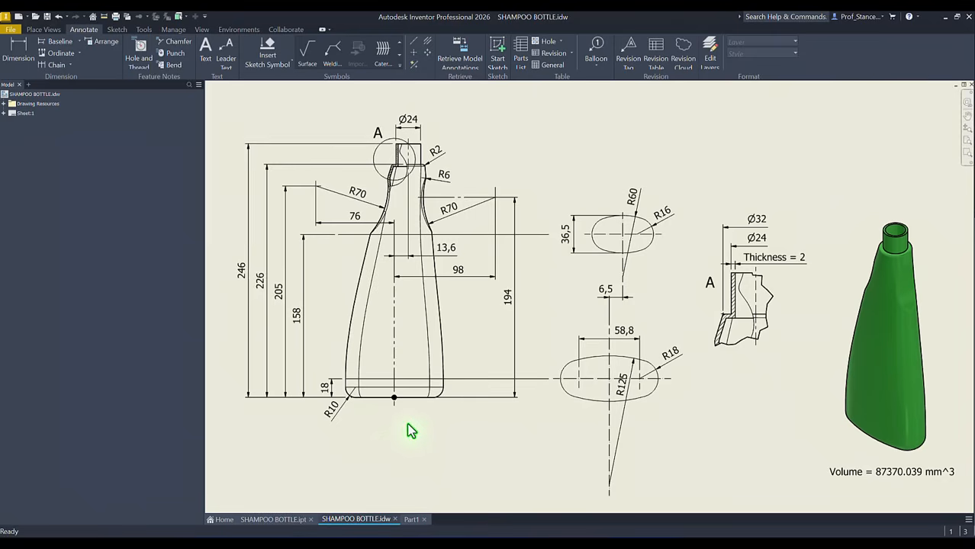
left_click(415, 519)
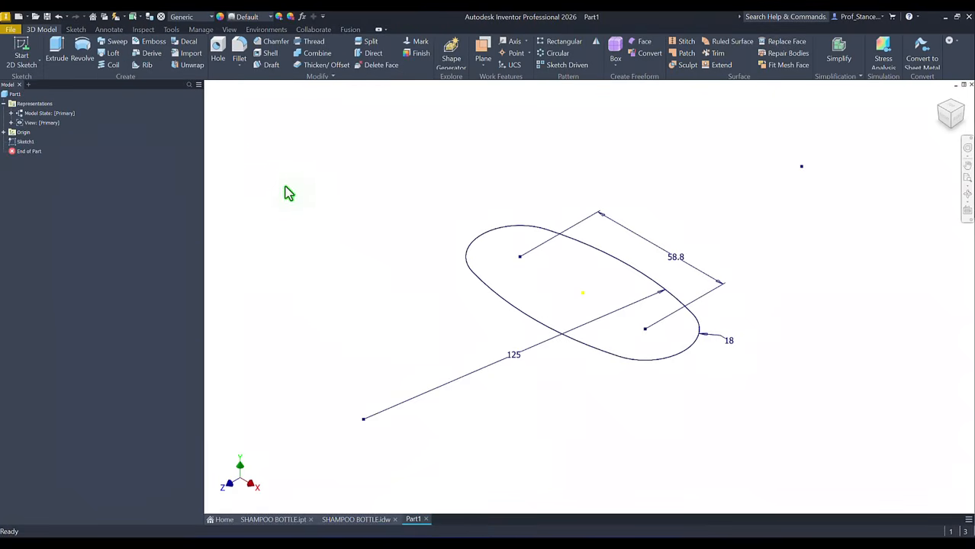
left_click(57, 52)
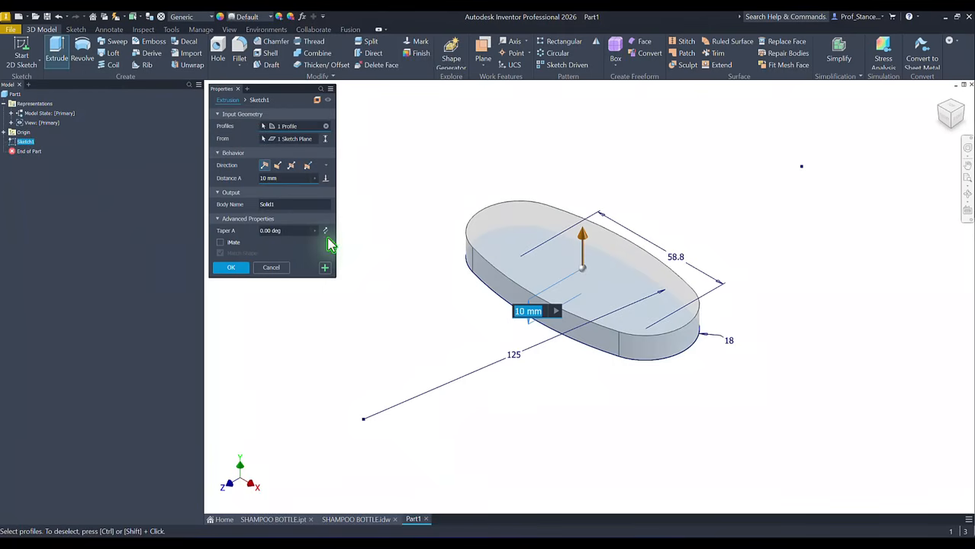
type("1")
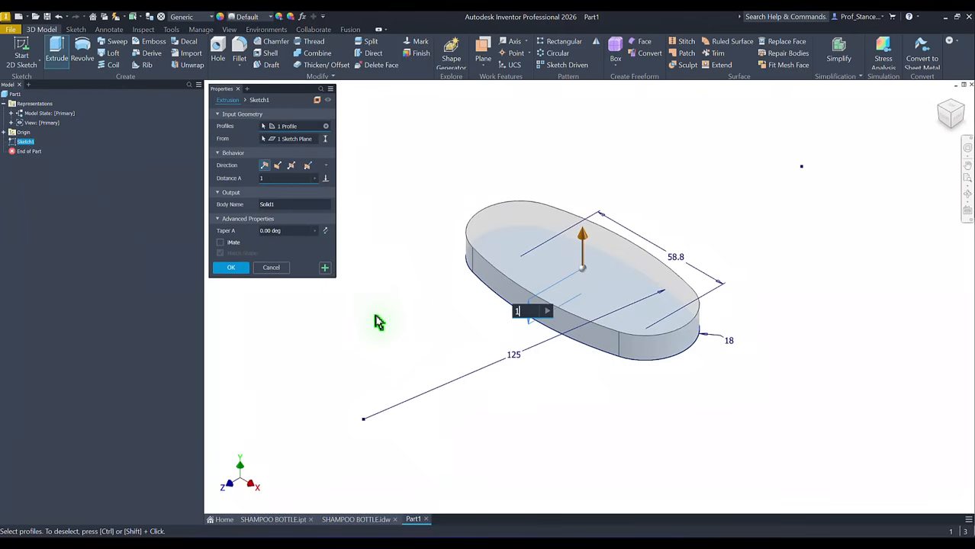
type("8")
key("Return")
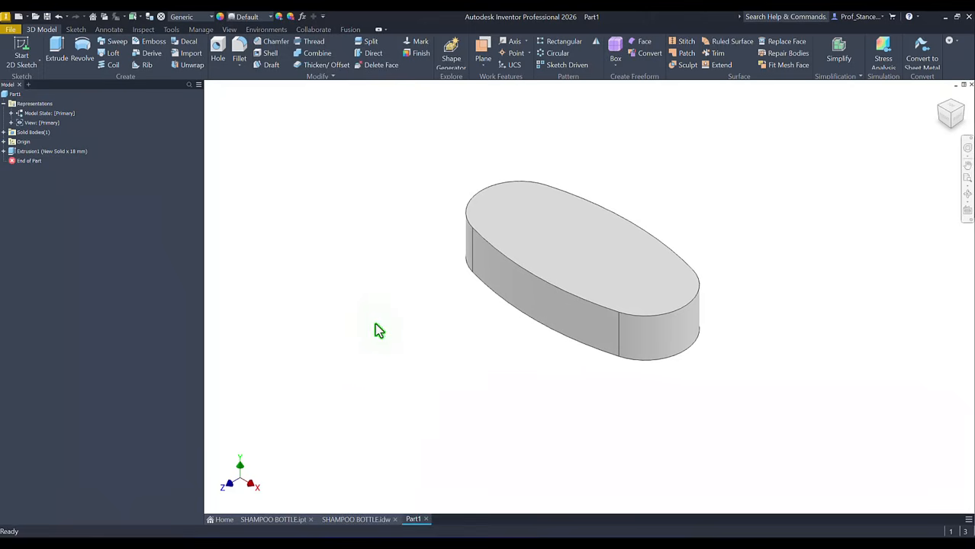
key("F6")
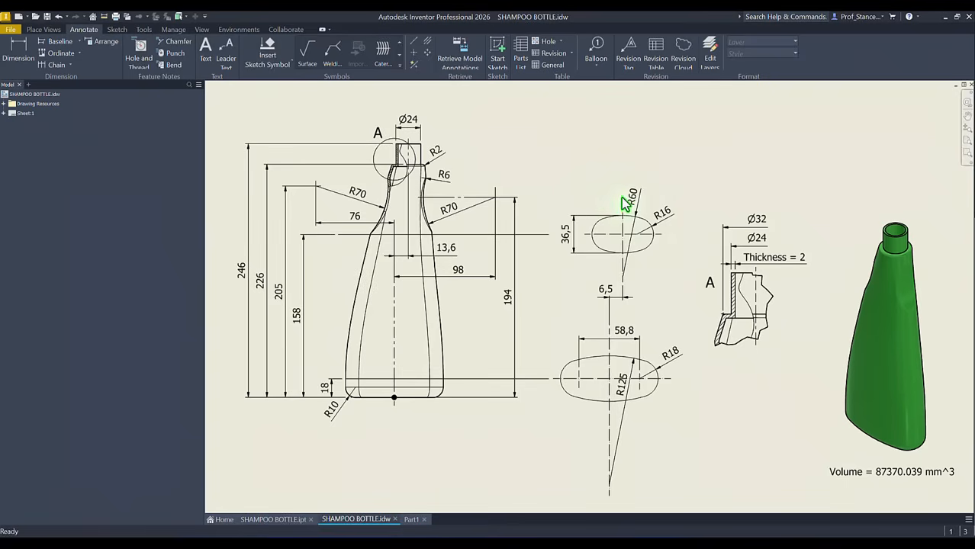
Step: Examine the SHAMPOO BOTTLE.idw drawing for the upper oval section's height, radii, overall depth and centre offset, and return to Part1
left_click(637, 200)
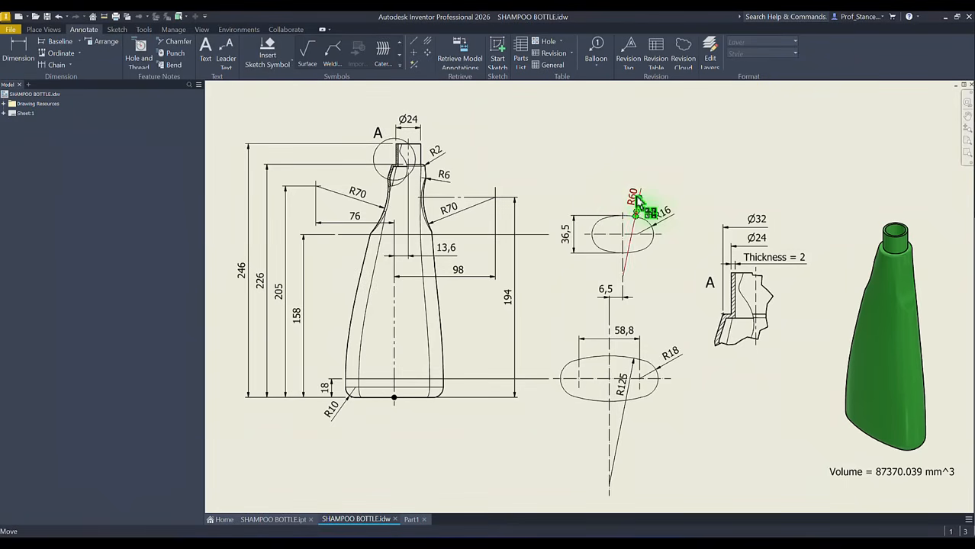
left_click(304, 238)
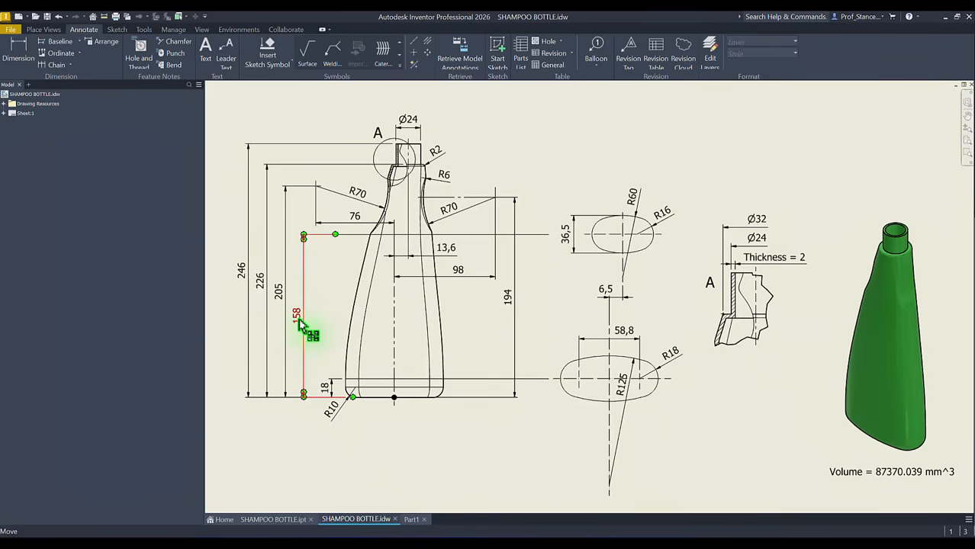
left_click(657, 345)
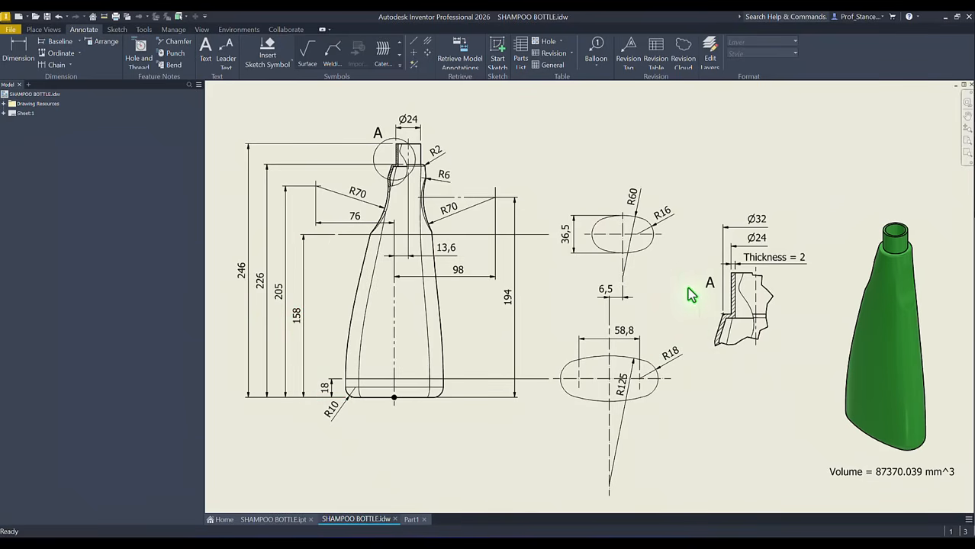
left_click(641, 212)
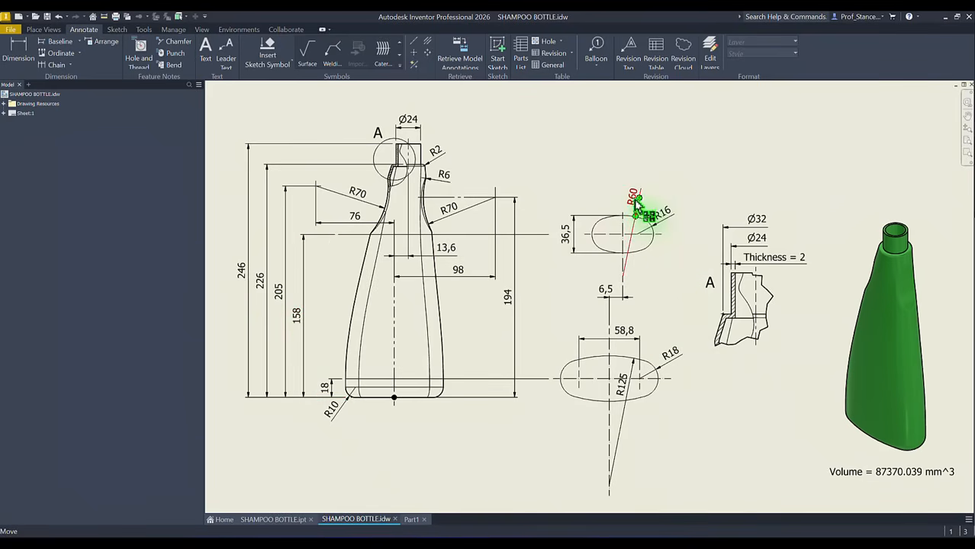
left_click(664, 222)
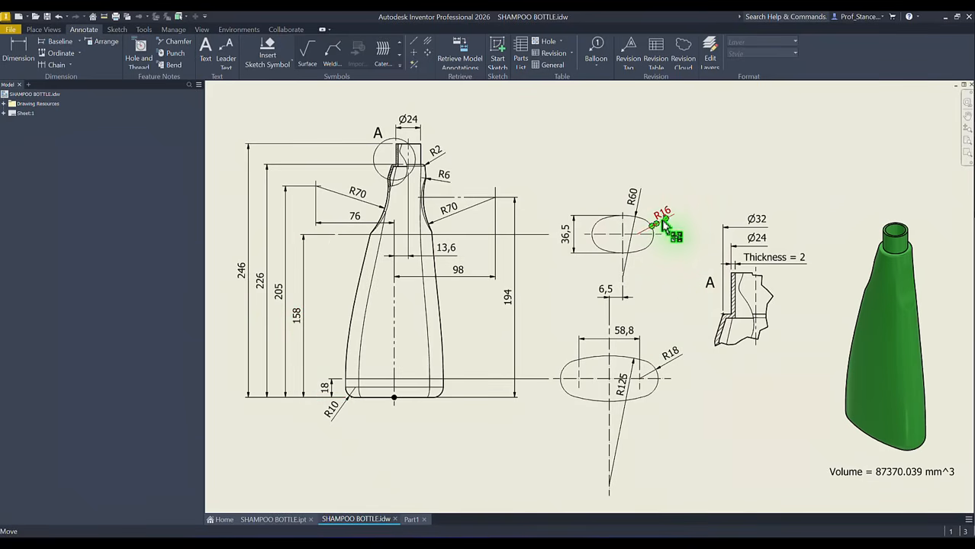
left_click(573, 242)
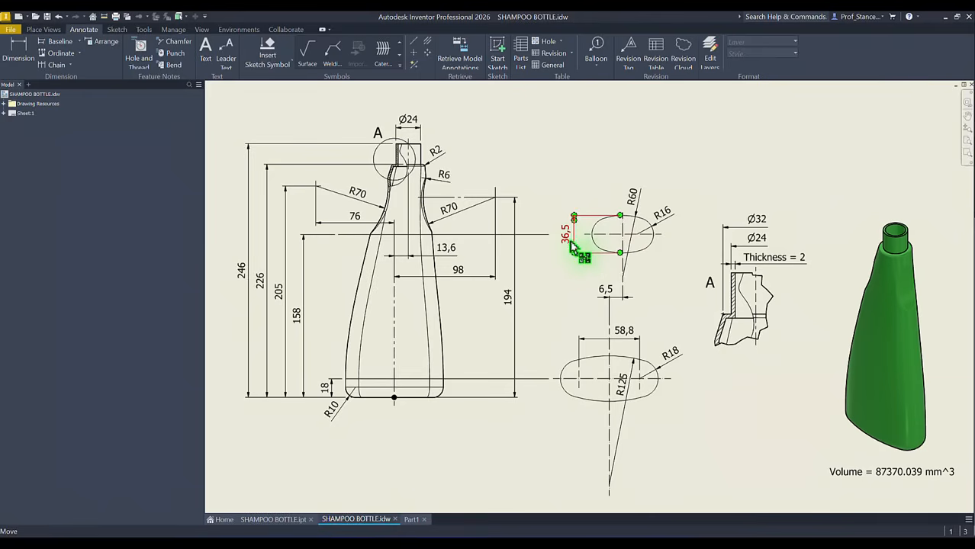
left_click(616, 148)
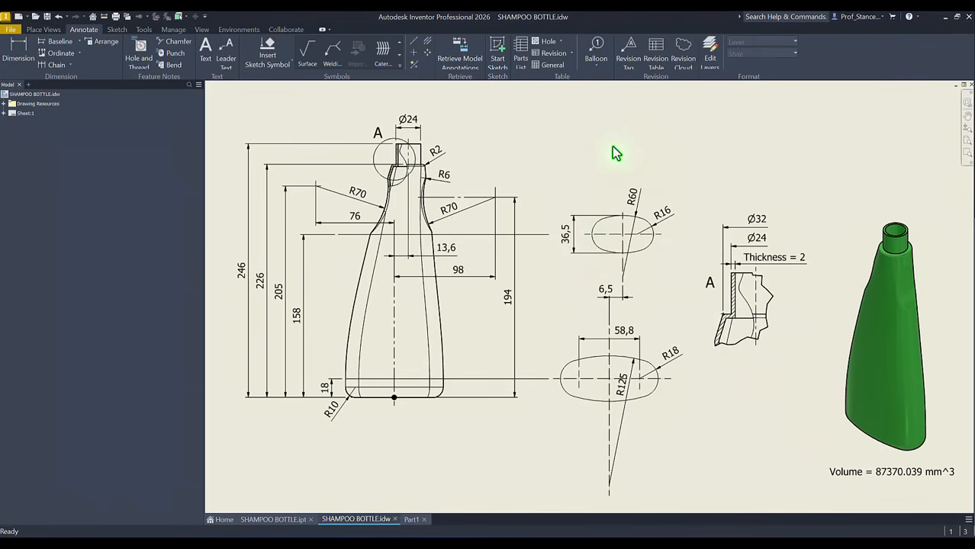
left_click(623, 299)
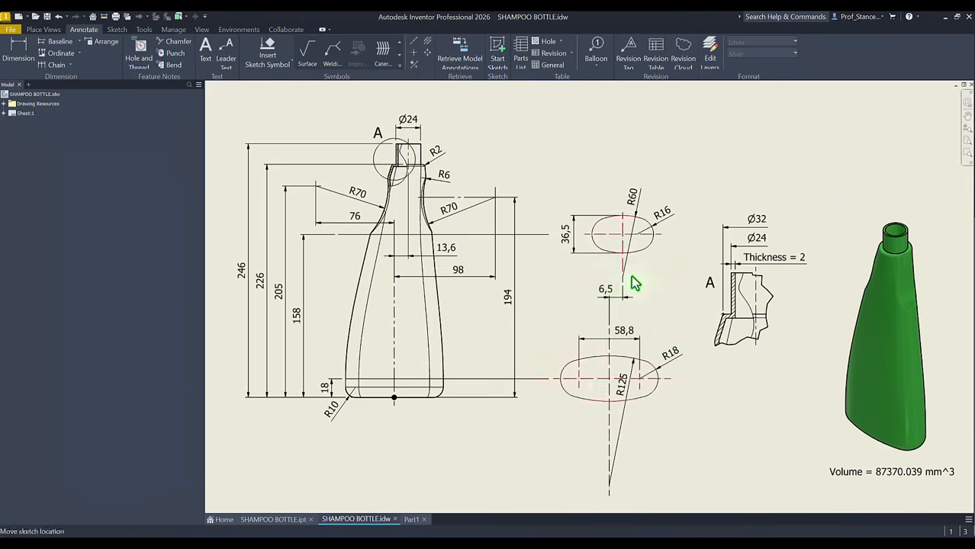
left_click(605, 285)
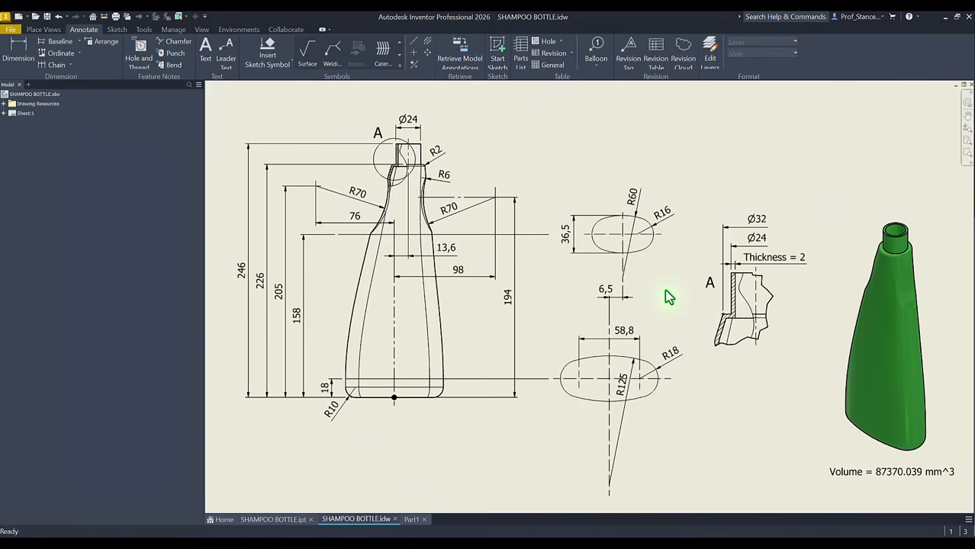
left_click(412, 519)
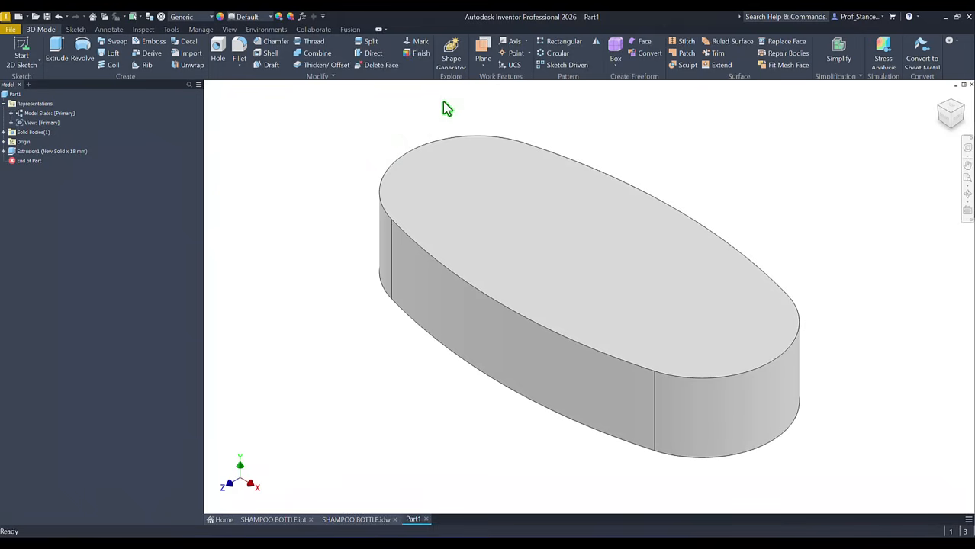
Step: Create a work plane offset 158 mm from the XZ Plane, above the oval base
left_click(476, 52)
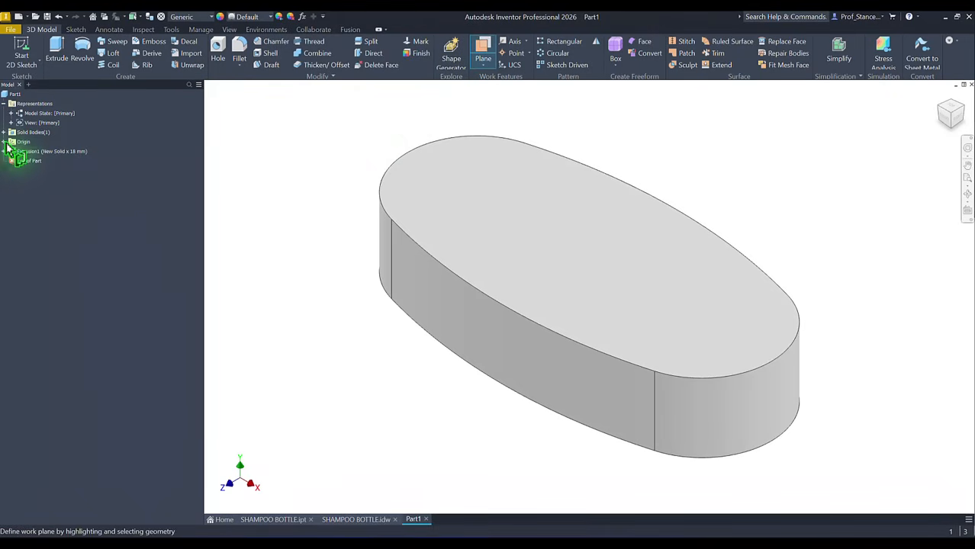
left_click(5, 143)
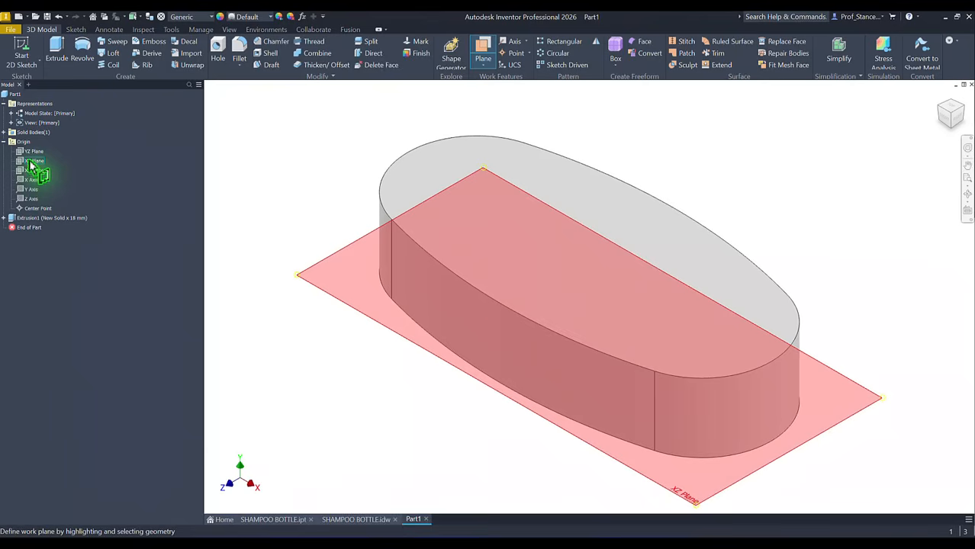
left_click(23, 164)
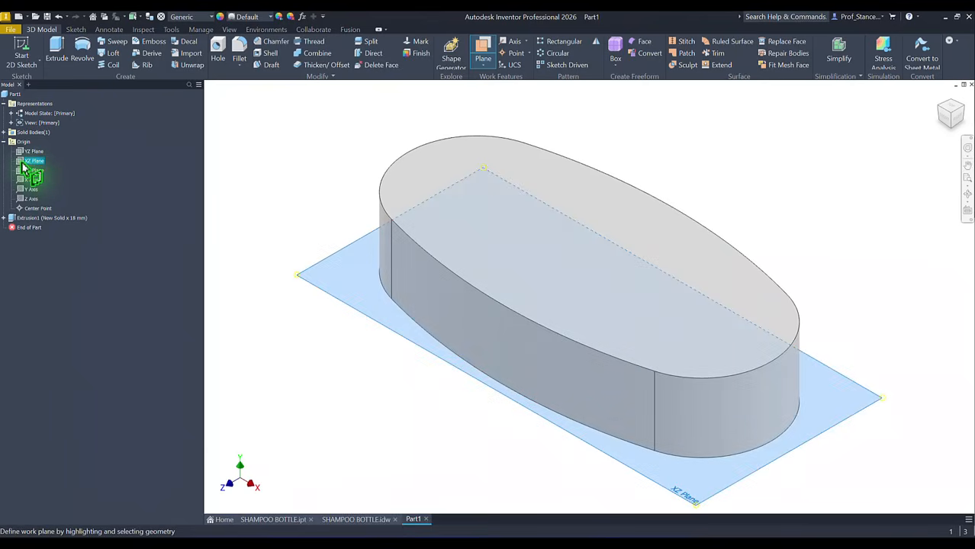
left_click_drag(323, 266, 337, 170)
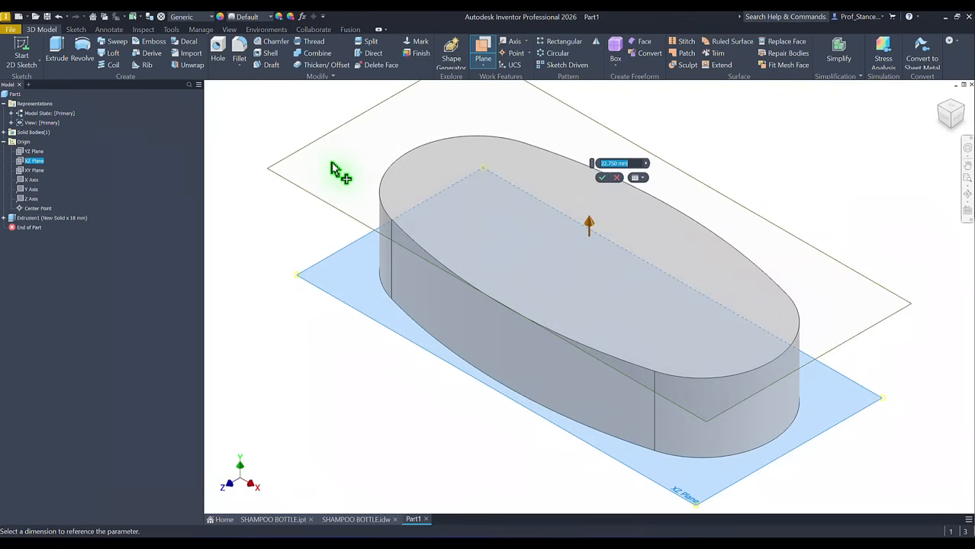
type("158")
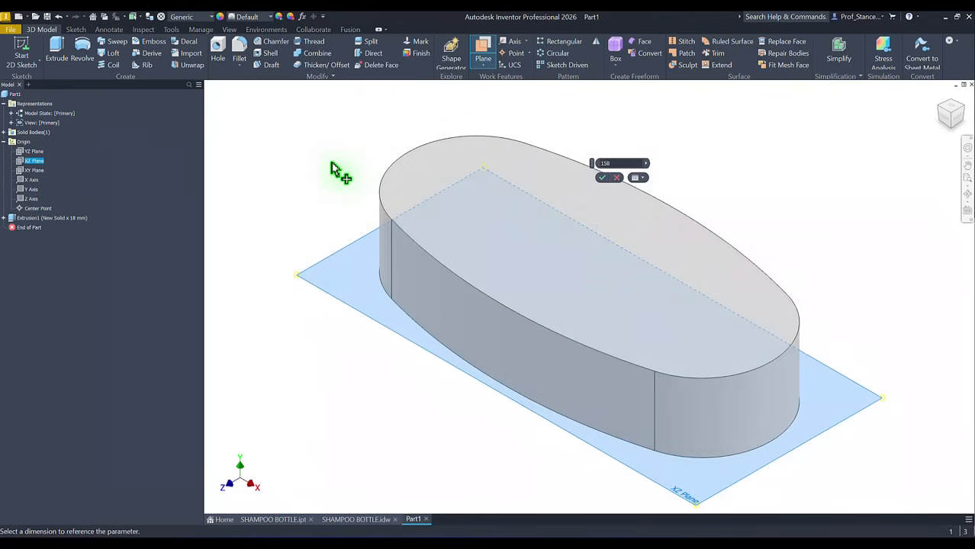
key("Return")
key("F6")
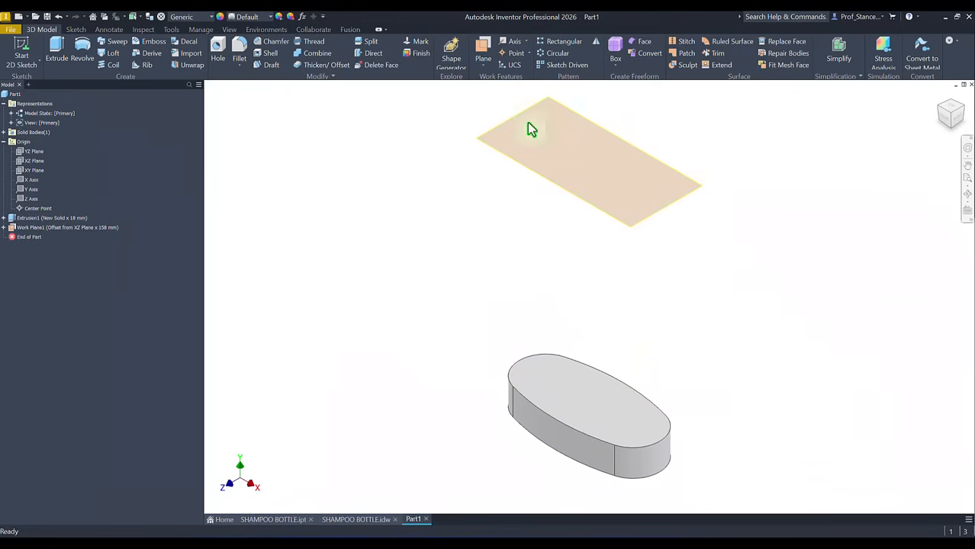
Step: Start a sketch on the offset work plane and draw a shallow upper three-point arc of about 42 mm radius
left_click(648, 157)
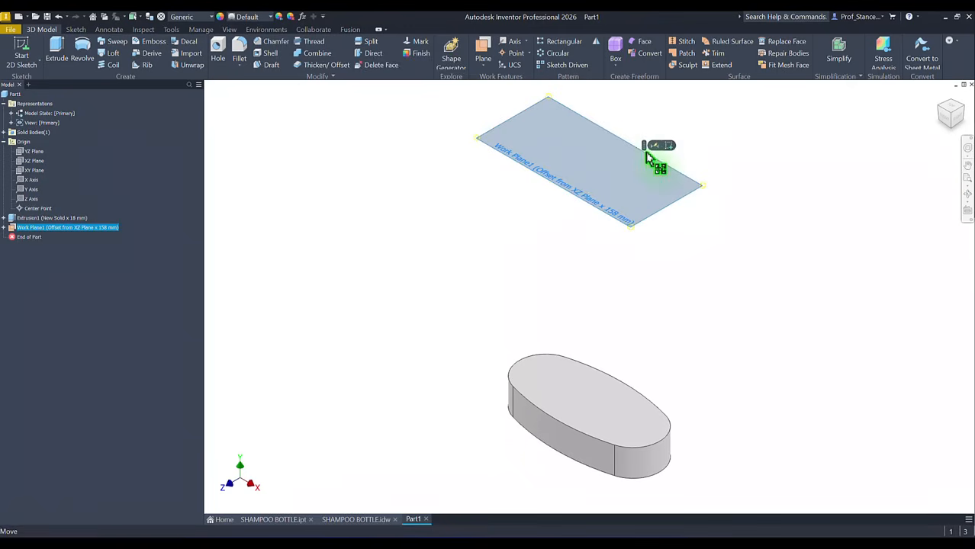
left_click(667, 145)
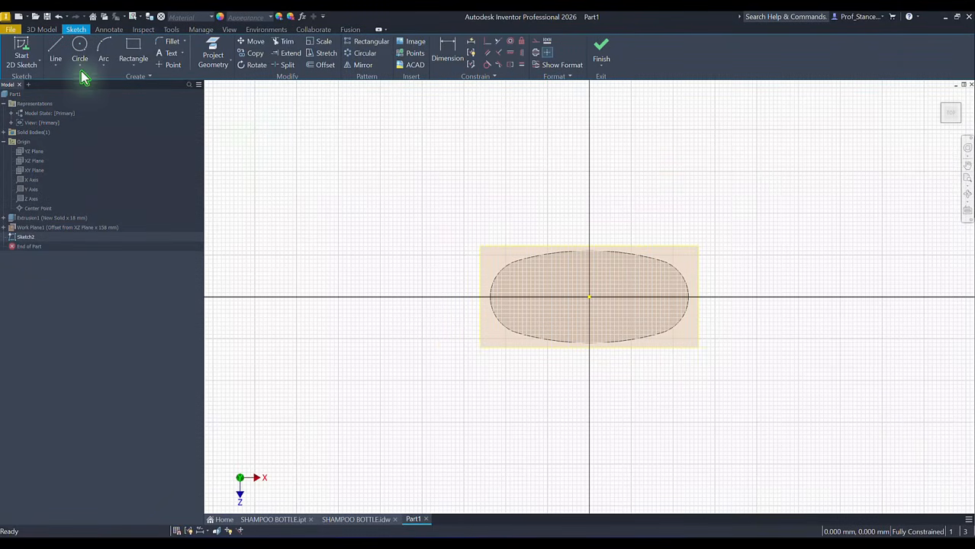
left_click(103, 52)
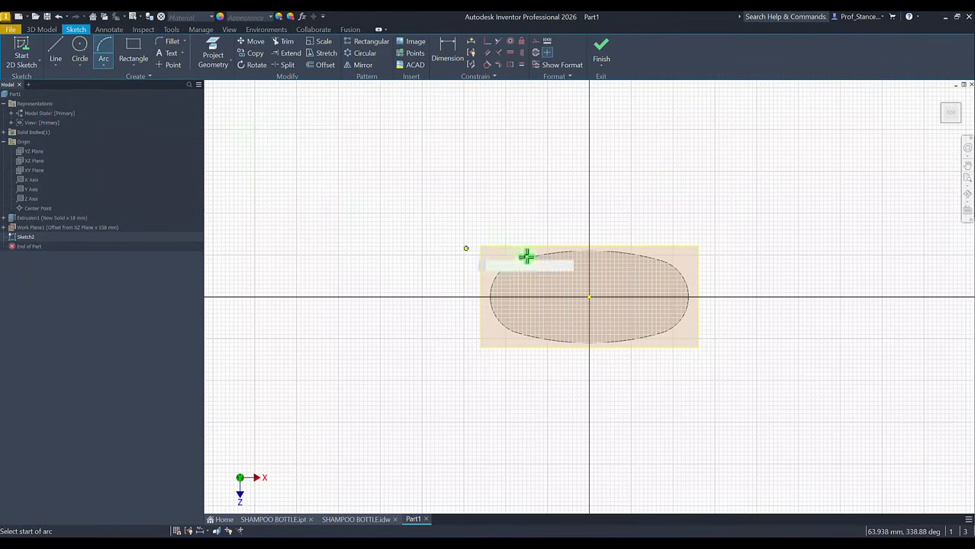
scroll(524, 255, "up", 2)
left_click(625, 280)
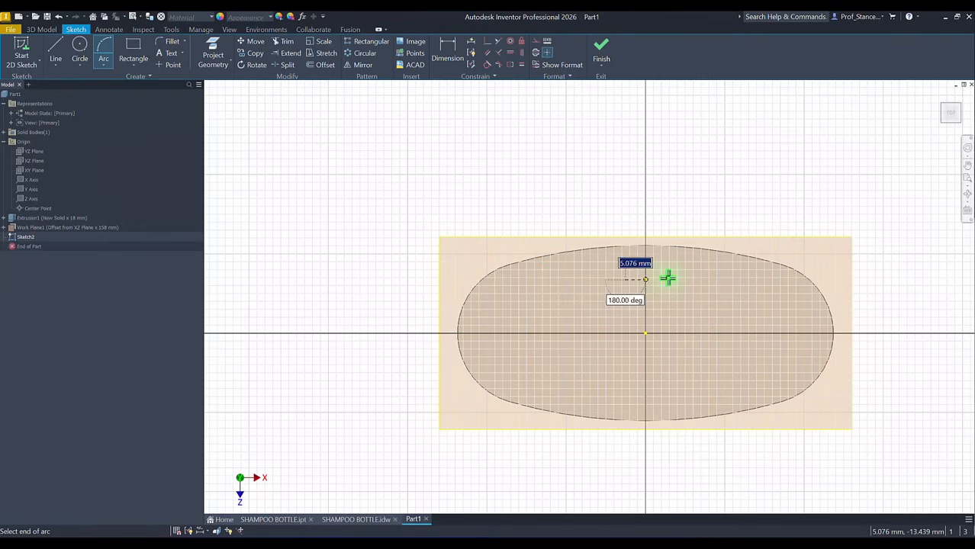
left_click(753, 281)
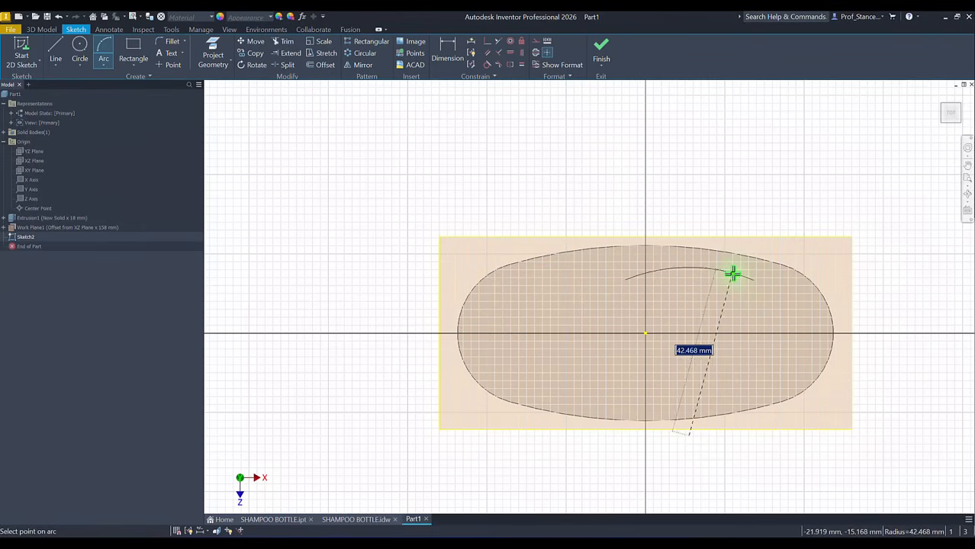
left_click(732, 273)
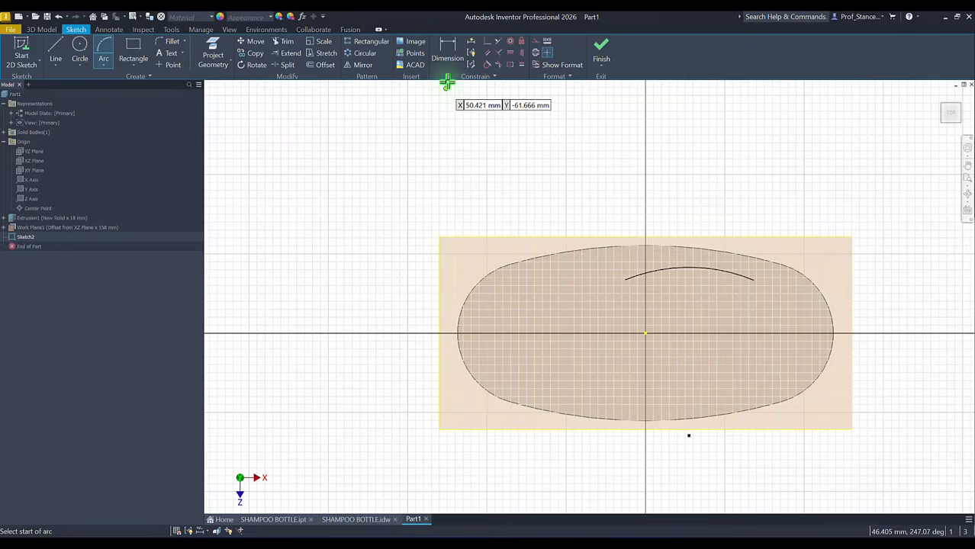
Step: Dimension the upper arc's radius as 60 mm
left_click(447, 53)
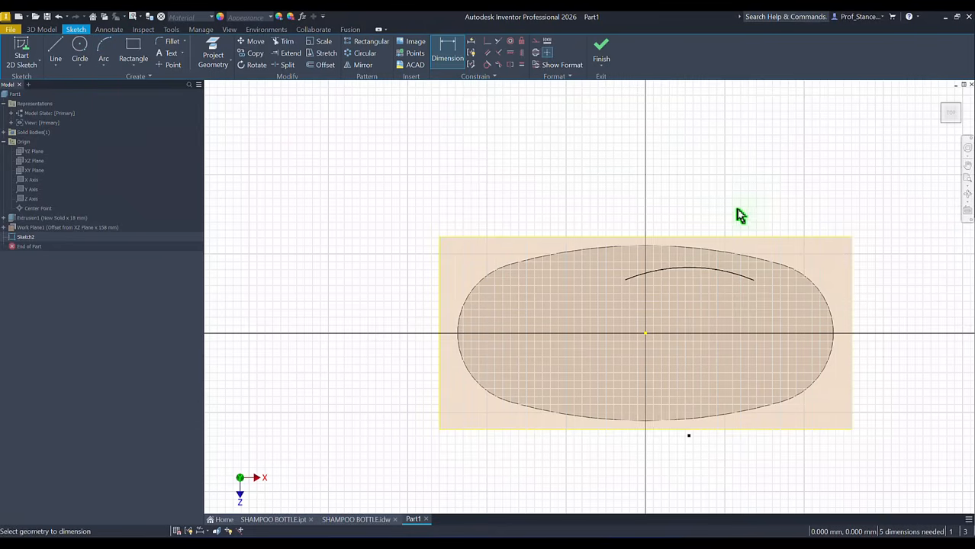
left_click(724, 276)
left_click(712, 299)
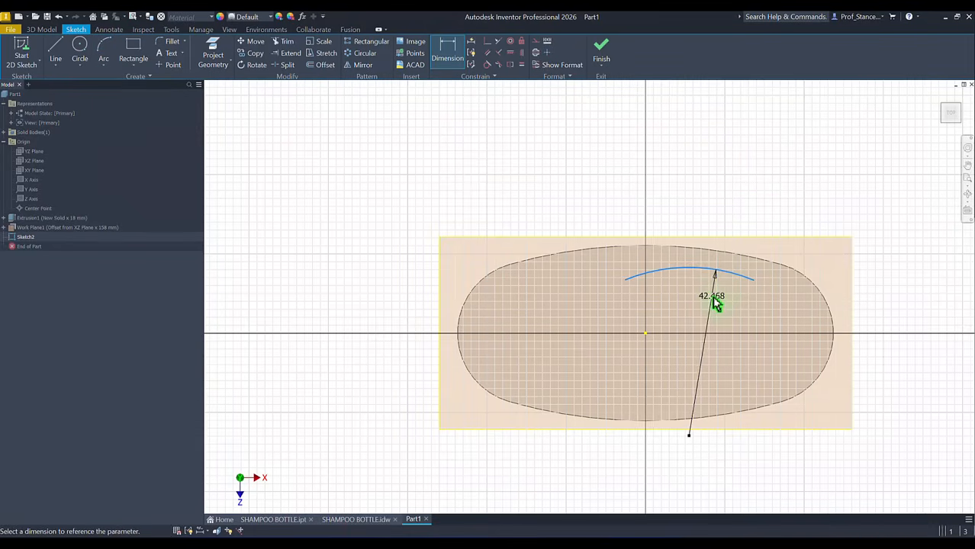
type("60")
key("Return")
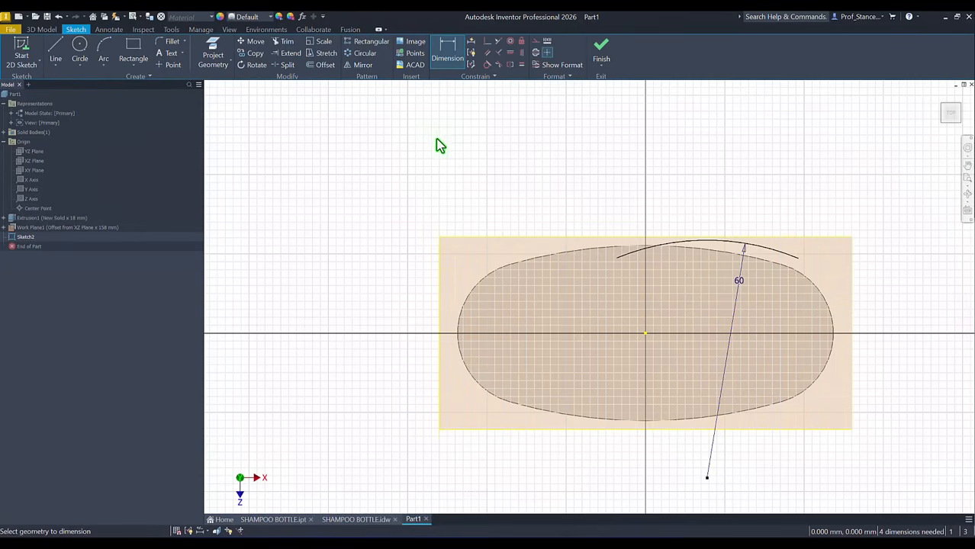
Step: Dimension the horizontal offset between the sketch origin and the upper arc's center point as 6.5 mm
left_click(646, 335)
left_click(707, 478)
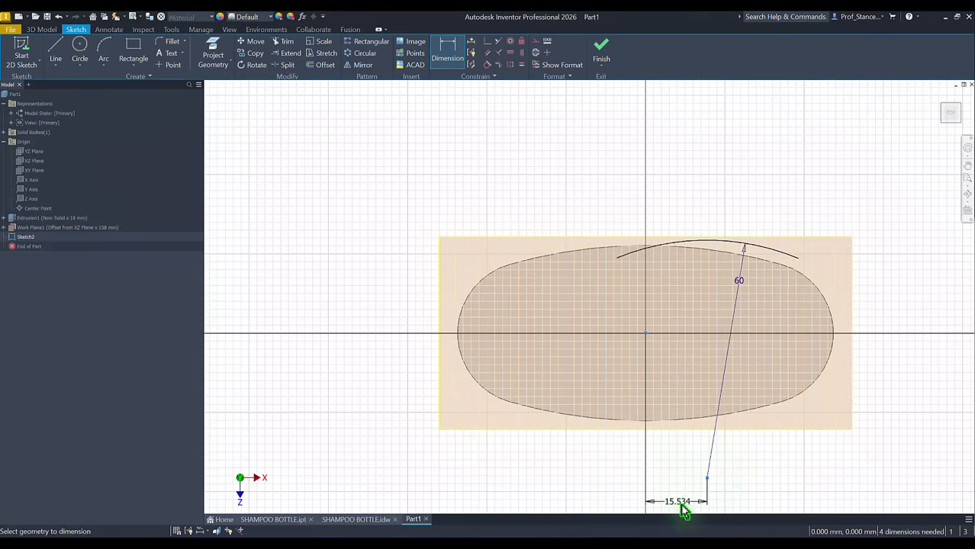
left_click(681, 504)
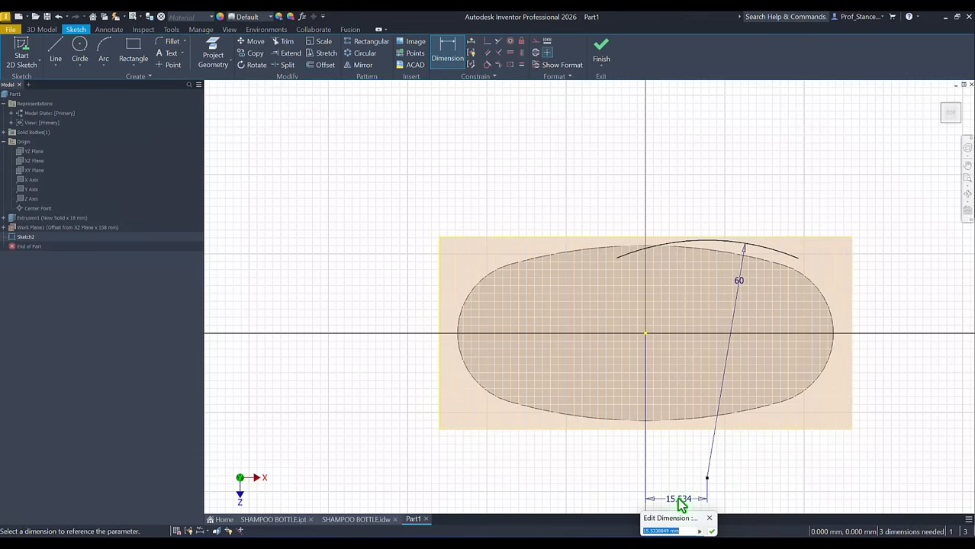
type("6.5")
key("Return")
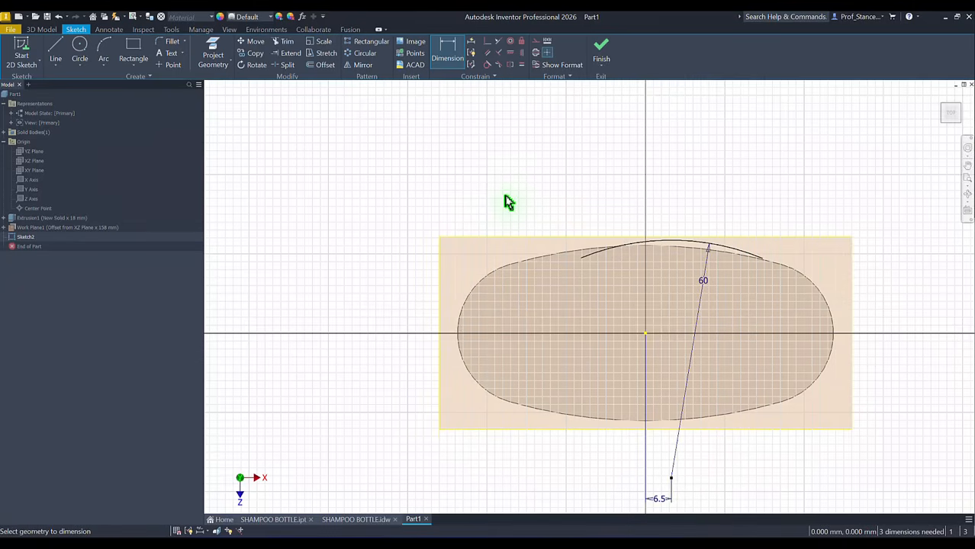
Step: Close the oval with tangent left, lower and right arcs, and constrain the right end arc tangent to the upper arc
left_click(56, 53)
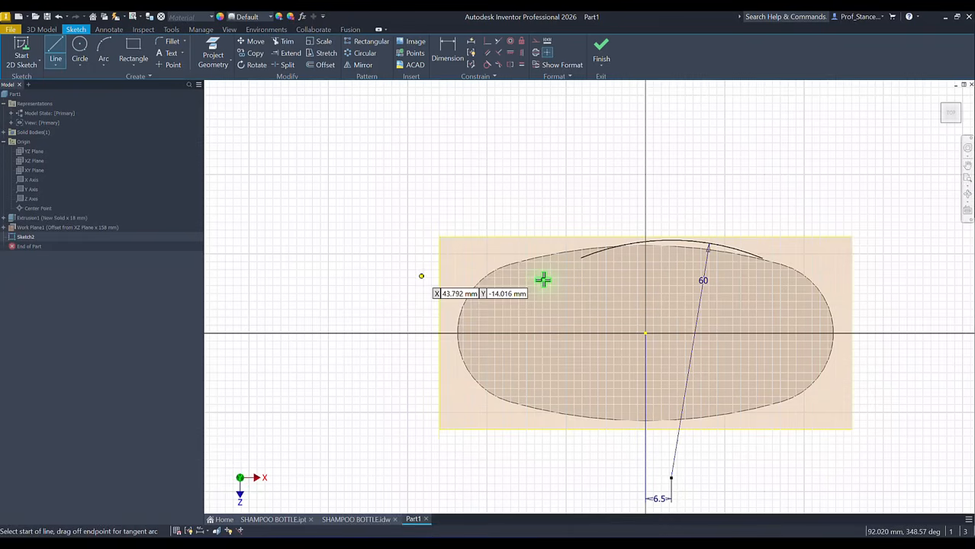
left_click(579, 260)
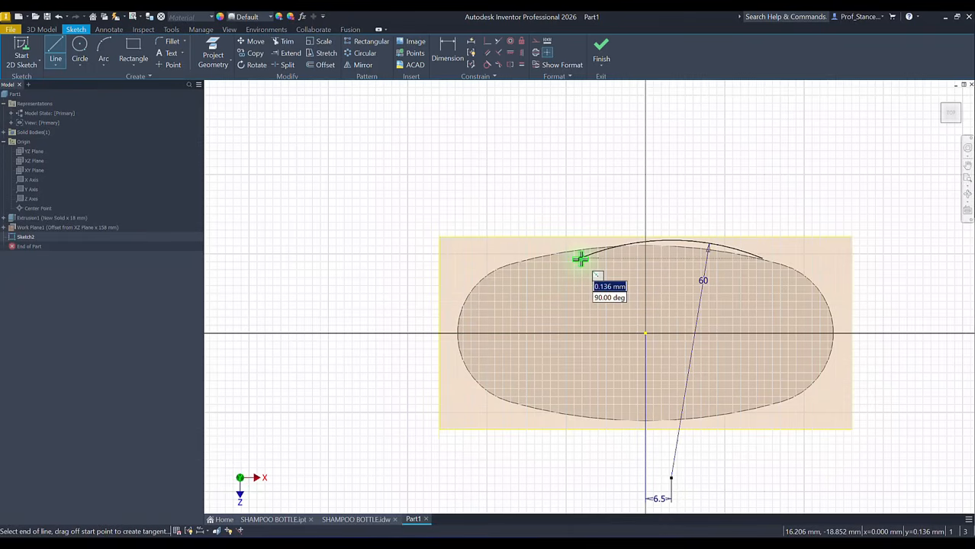
mouse_move(578, 260)
left_mouse_down()
mouse_move(557, 296)
mouse_move(568, 354)
mouse_move(676, 382)
mouse_move(768, 363)
mouse_move(783, 313)
mouse_move(763, 259)
left_mouse_up()
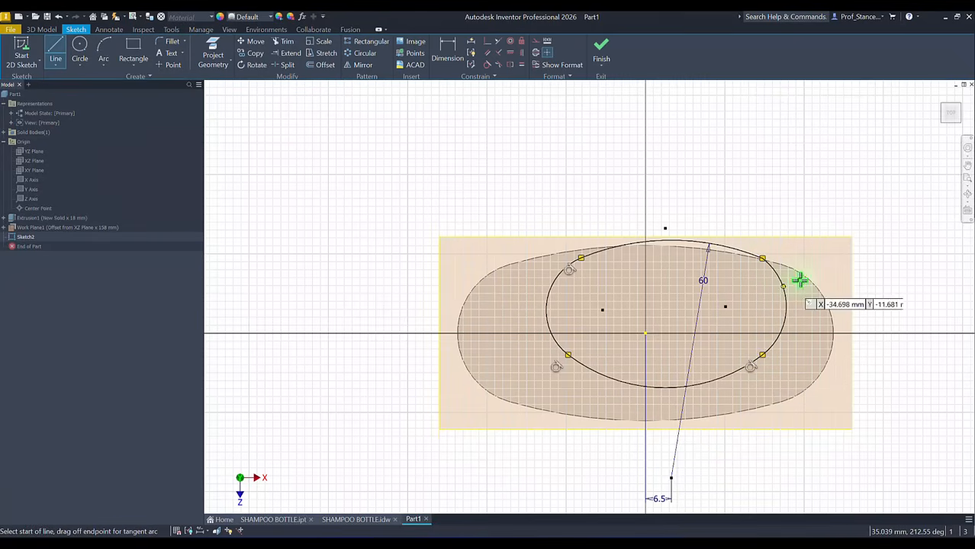
left_click(487, 66)
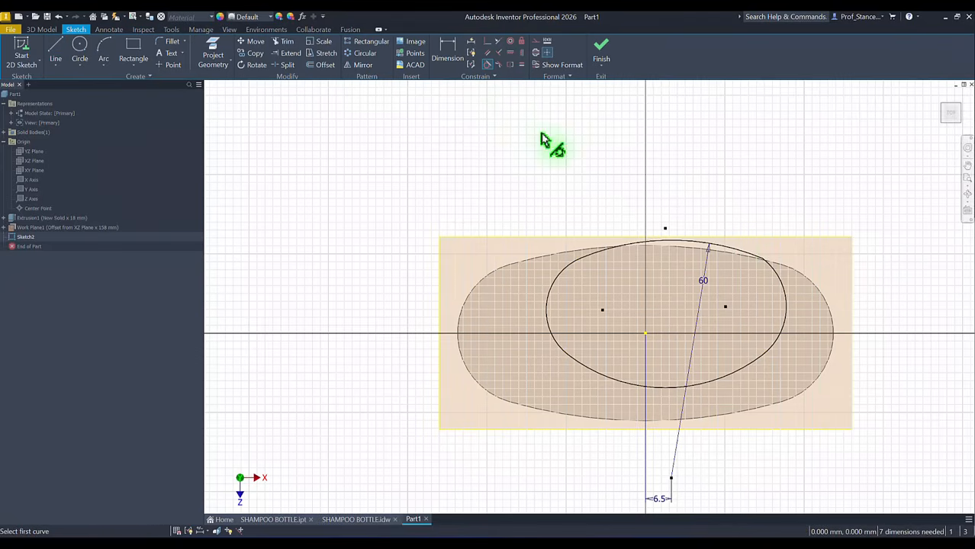
left_click(731, 253)
left_click(777, 279)
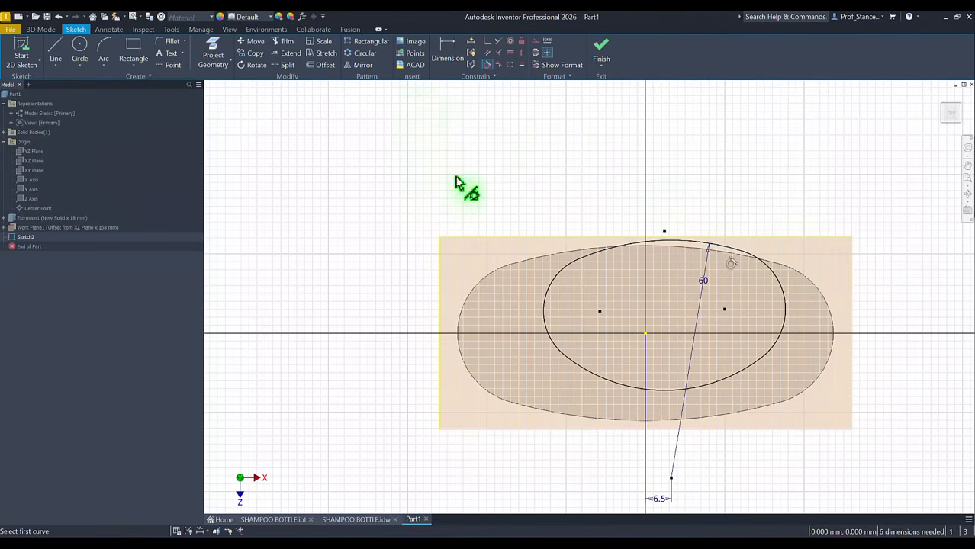
Step: Align the center points of both end arcs horizontally with each other and with the sketch origin
left_click(511, 53)
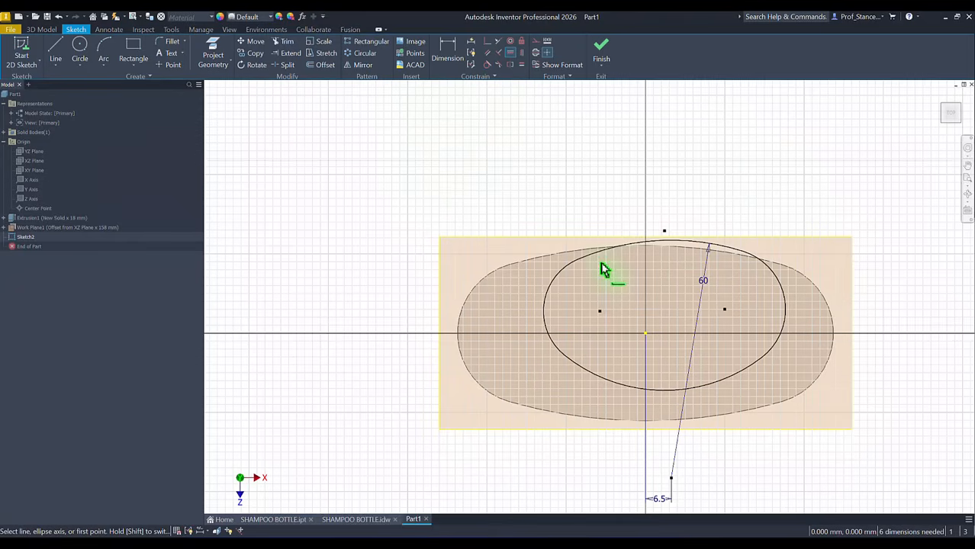
left_click(599, 312)
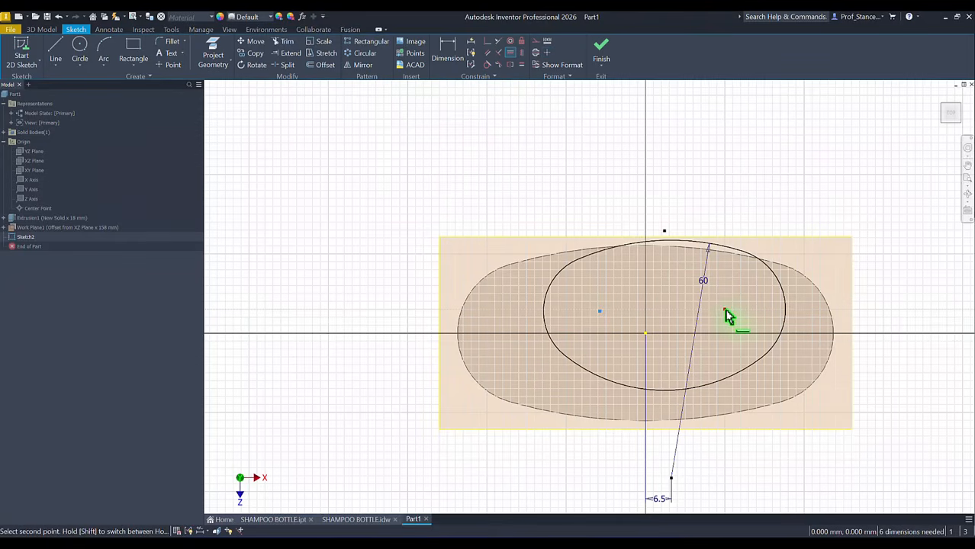
left_click(724, 310)
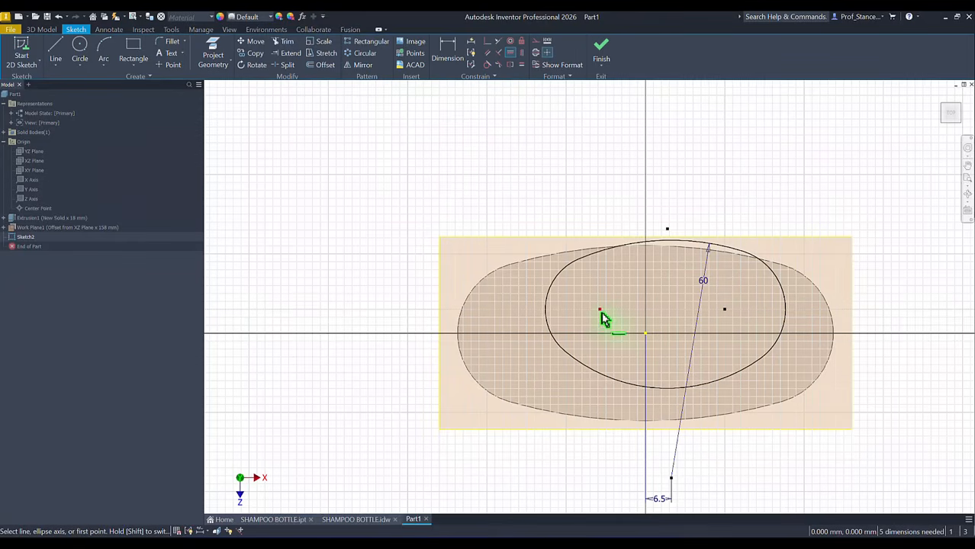
left_click(600, 312)
left_click(645, 333)
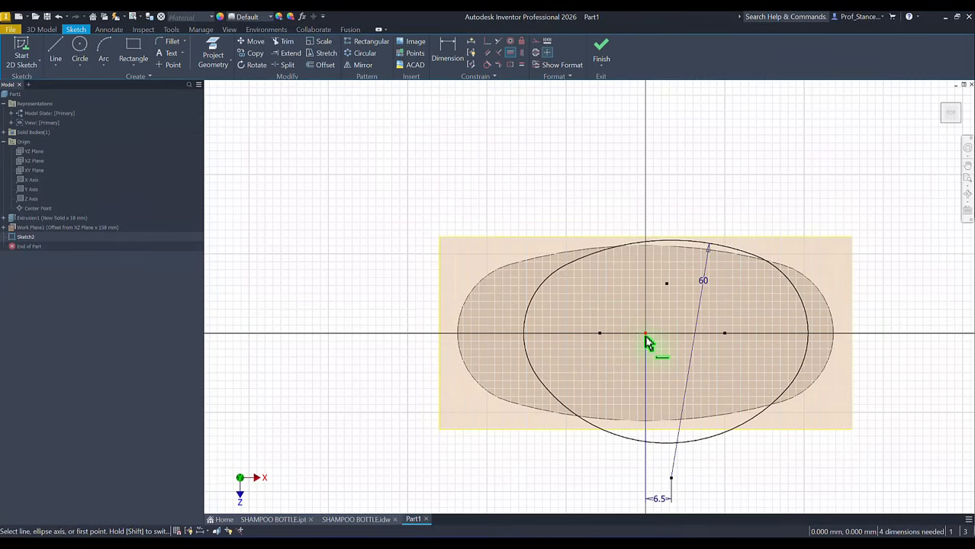
Step: Apply equal constraints between the upper and lower arcs and between the left and right end arcs
left_click(522, 65)
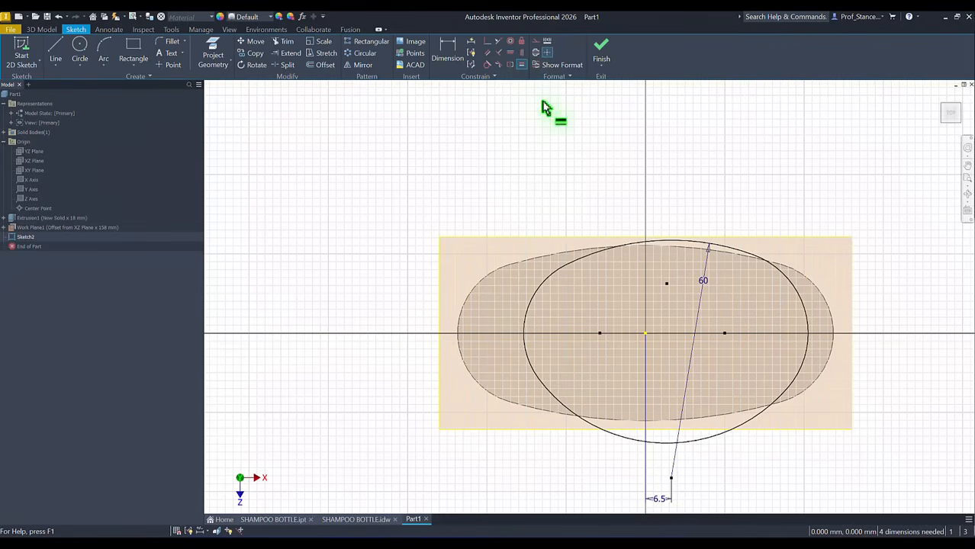
left_click(662, 244)
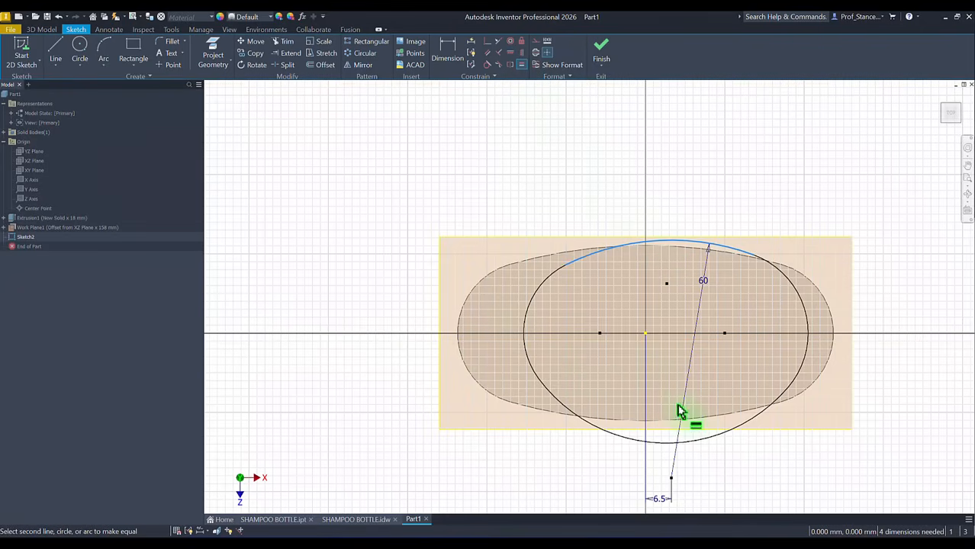
left_click(695, 449)
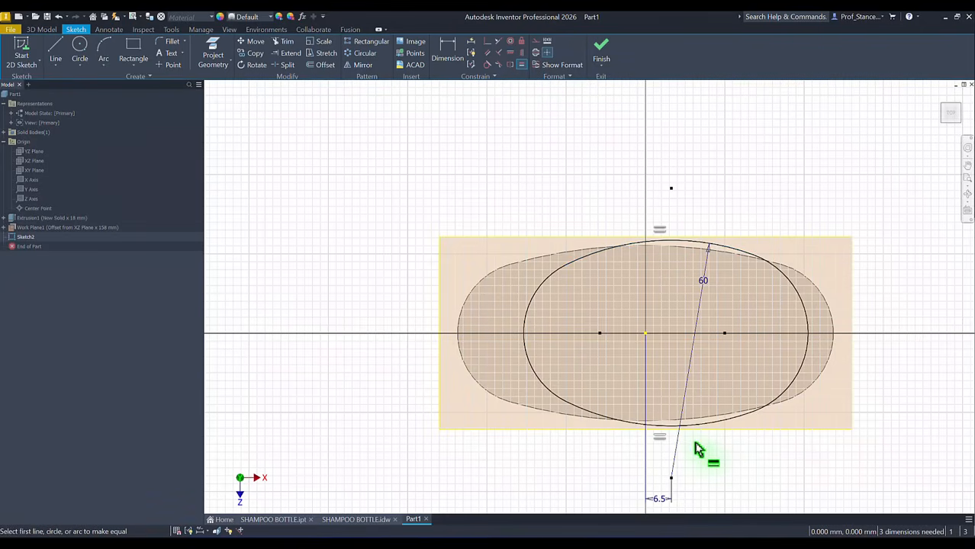
left_click(530, 365)
left_click(807, 377)
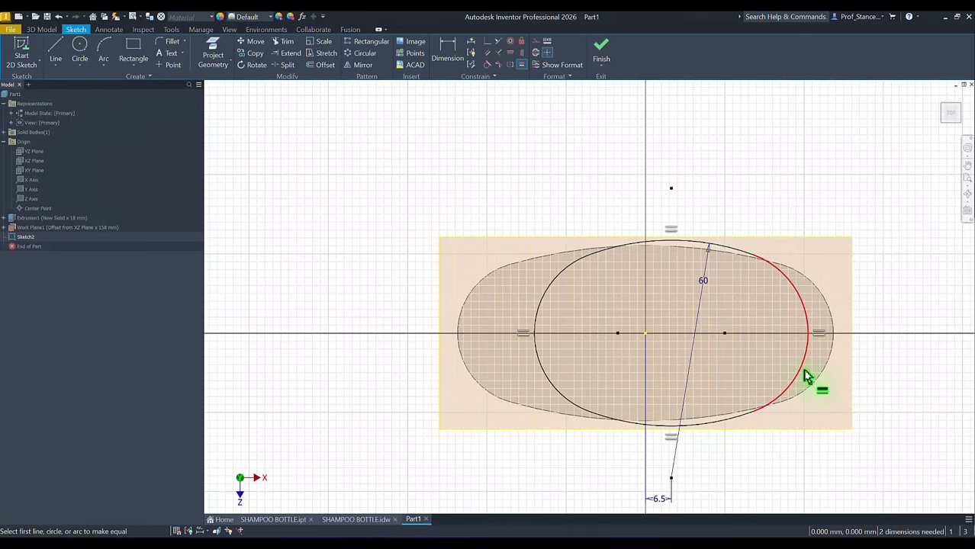
Step: Dimension the right end arc's radius as 16 mm
left_click(448, 55)
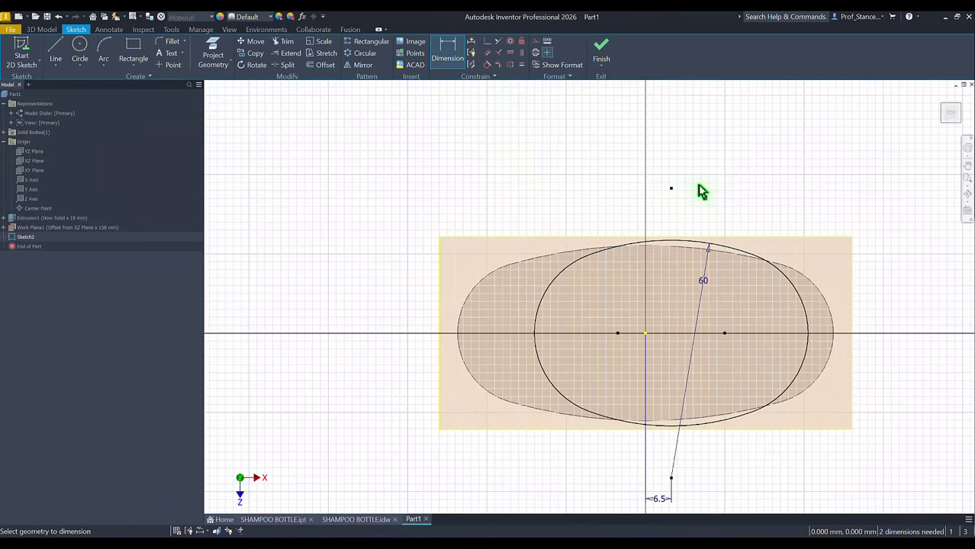
left_click(790, 284)
left_click(816, 262)
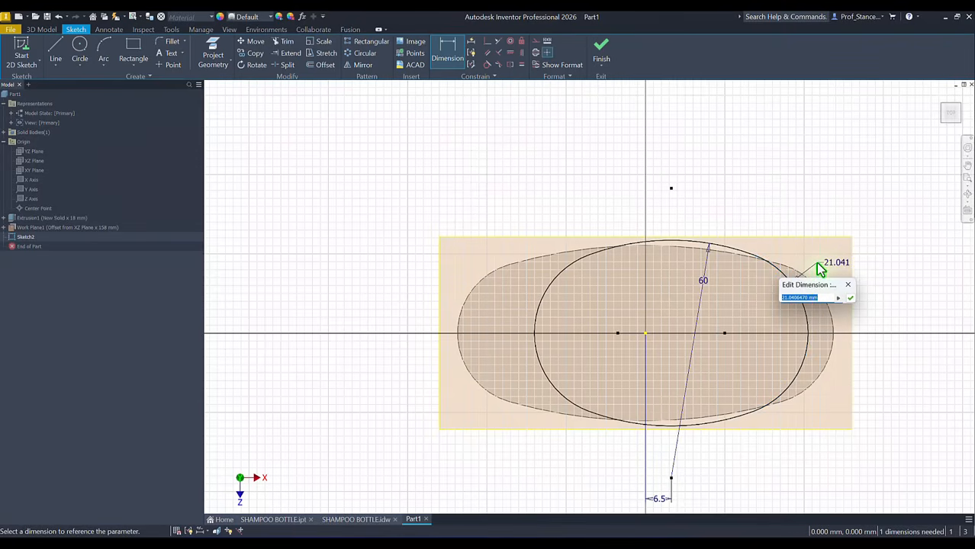
type("16")
key("Return")
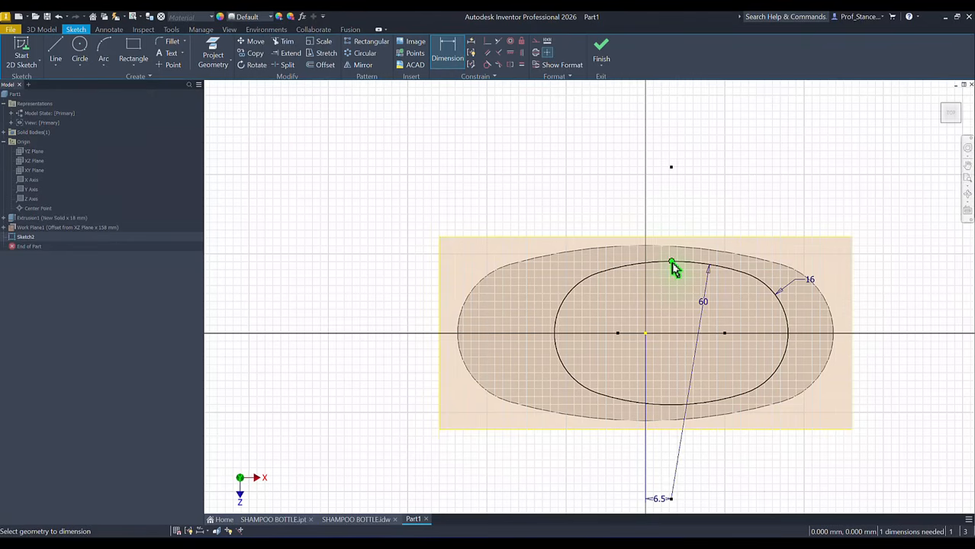
Step: Dimension the overall height between the oval's upper and lower arcs as 36.5 mm and finish the sketch
left_click(671, 406)
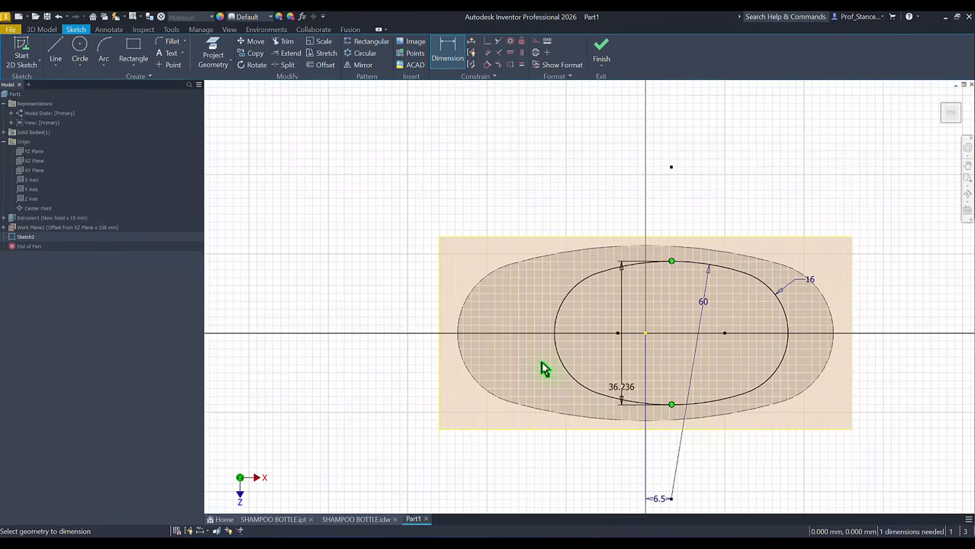
left_click(518, 324)
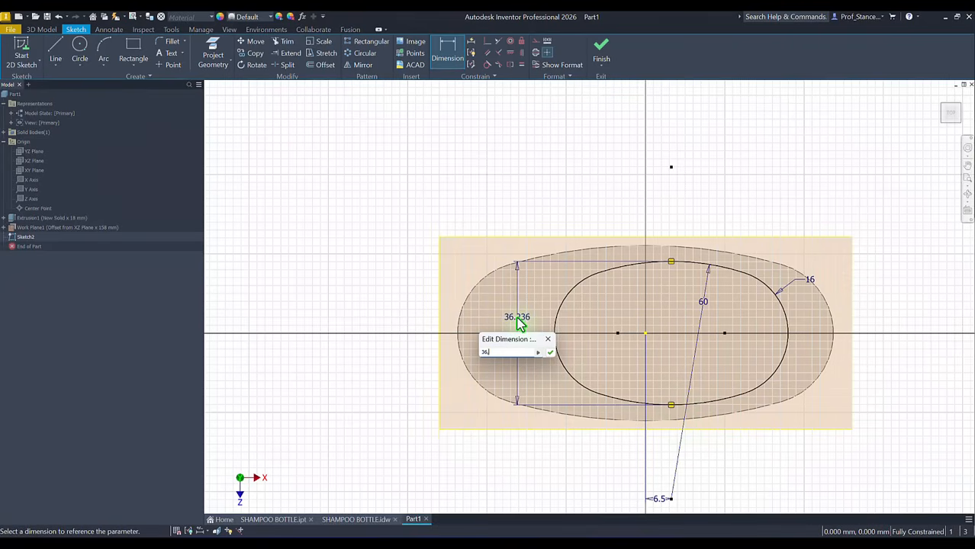
key("Return")
key("Escape")
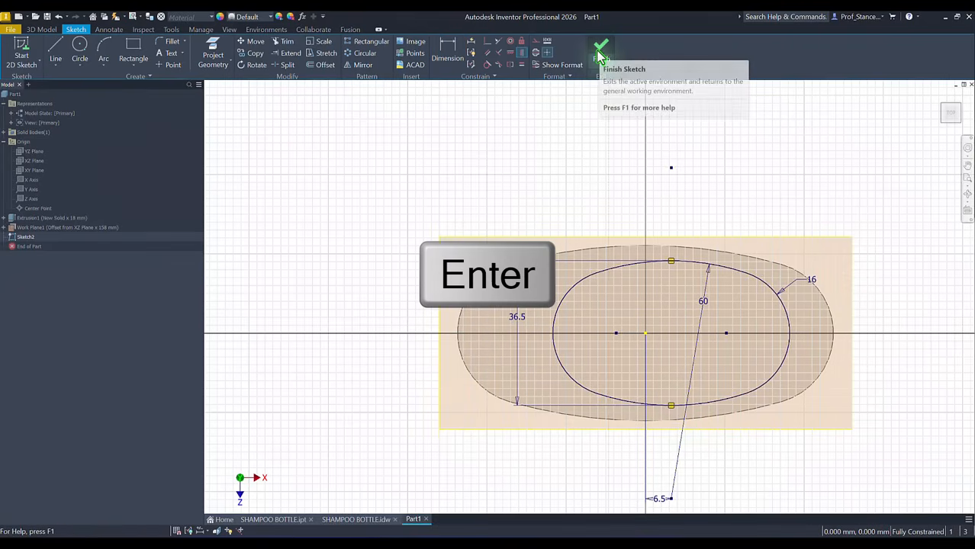
left_click(600, 58)
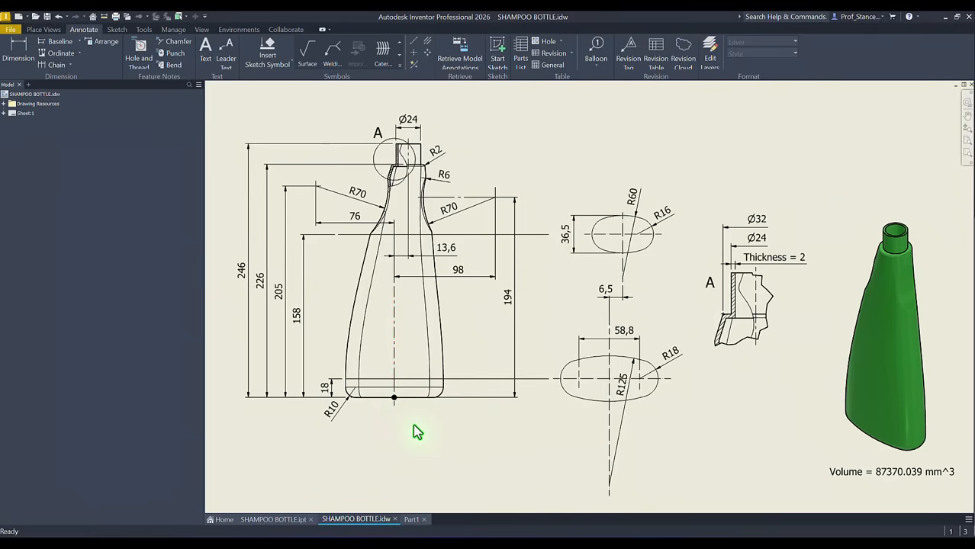
Step: Return to the part model and hide the work plane offset 158 mm from the XZ plane
key("ctrl+Tab")
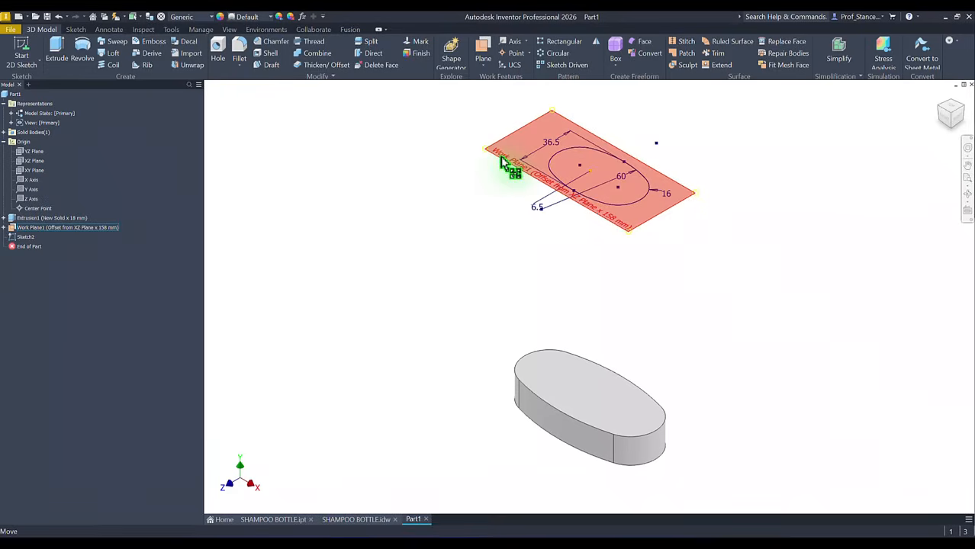
right_click(500, 160)
left_click(534, 169)
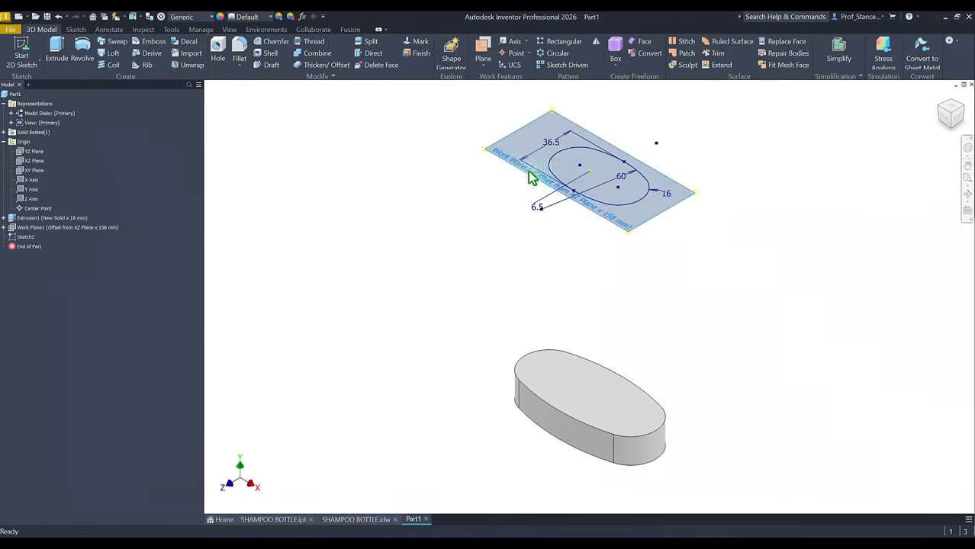
Step: Create a work plane offset 226 mm upward from the XZ plane
left_click(483, 52)
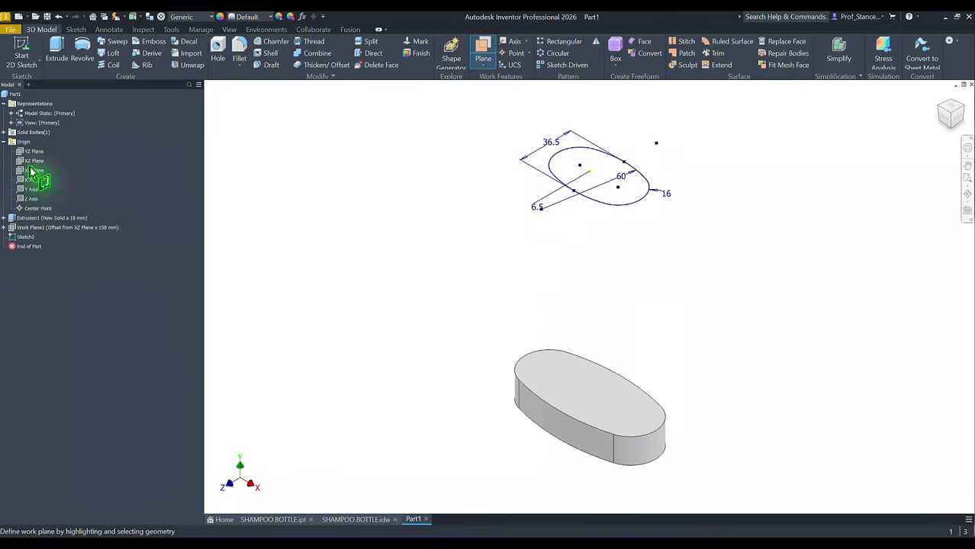
left_click(32, 161)
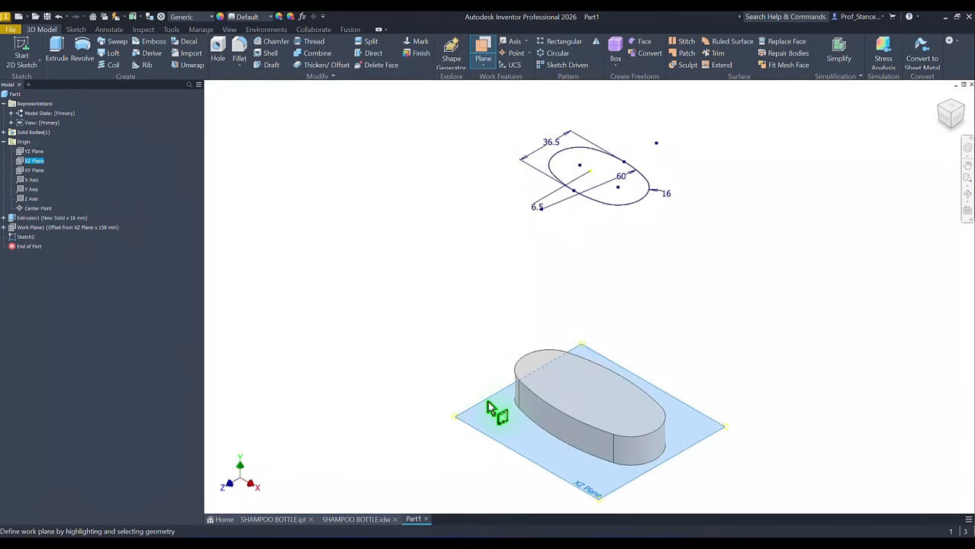
left_click_drag(488, 408, 475, 309)
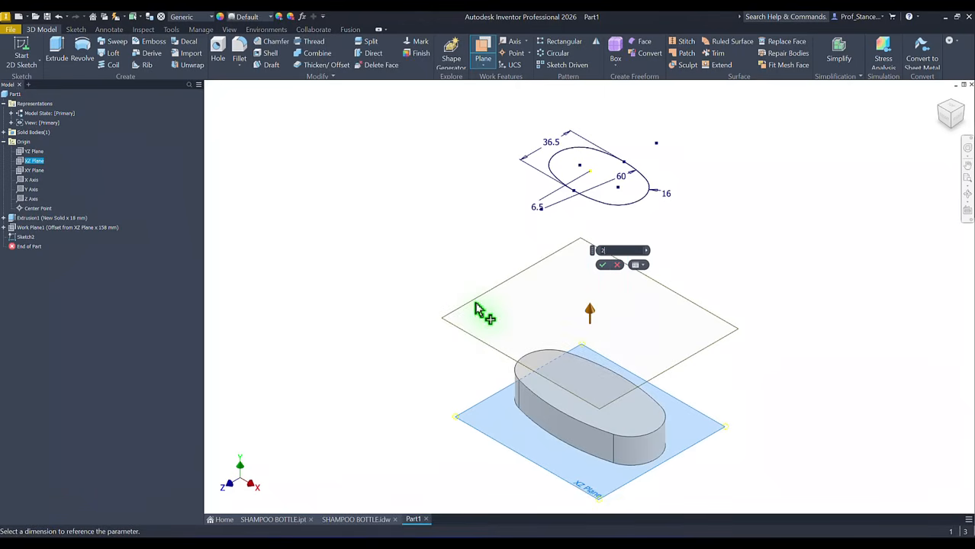
type("26")
key("Return")
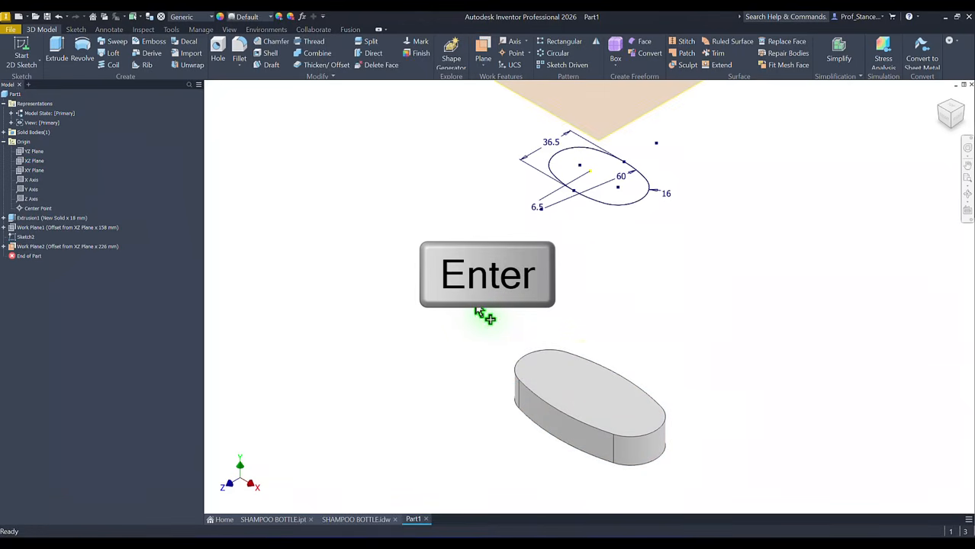
key("F6")
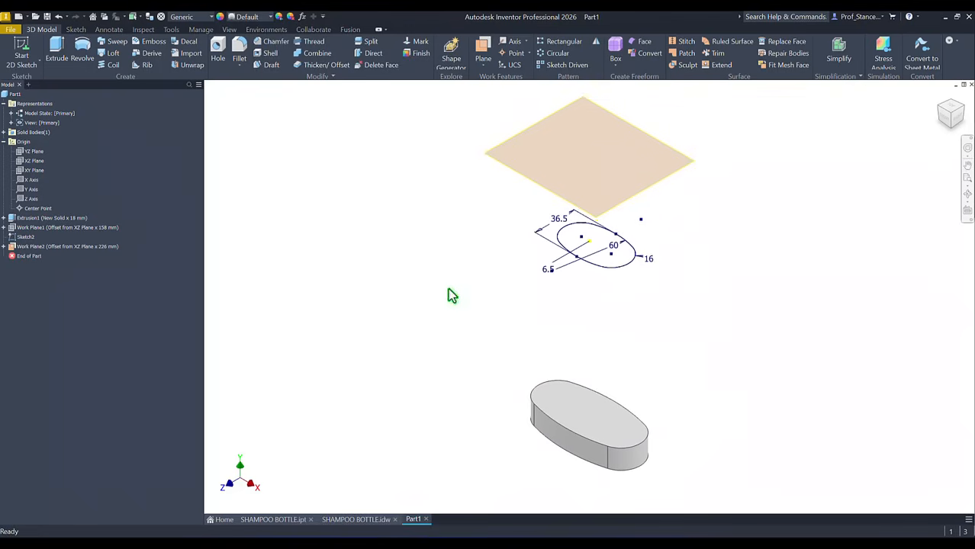
Step: Sketch a 32 mm diameter circle centered on the origin on the 226 mm work plane and finish the sketch
left_click(678, 138)
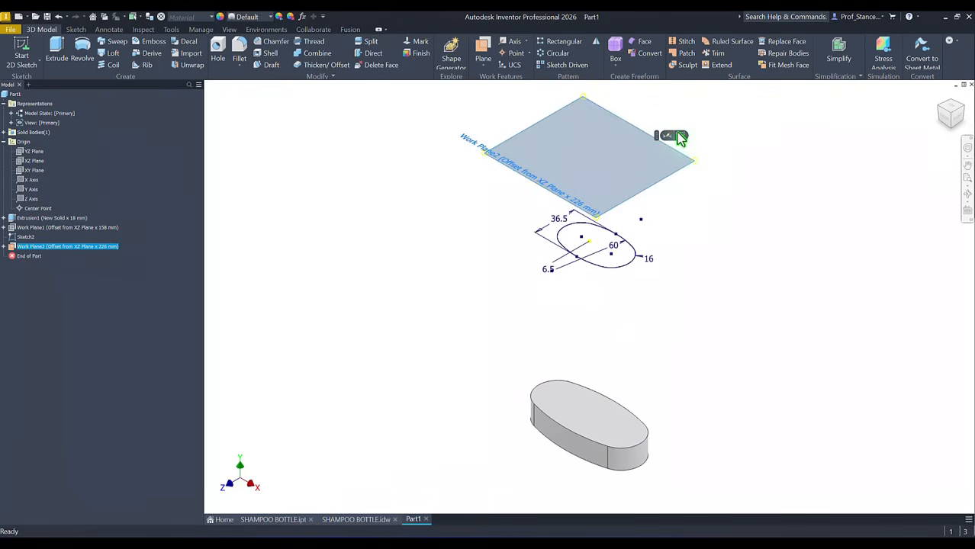
left_click(681, 136)
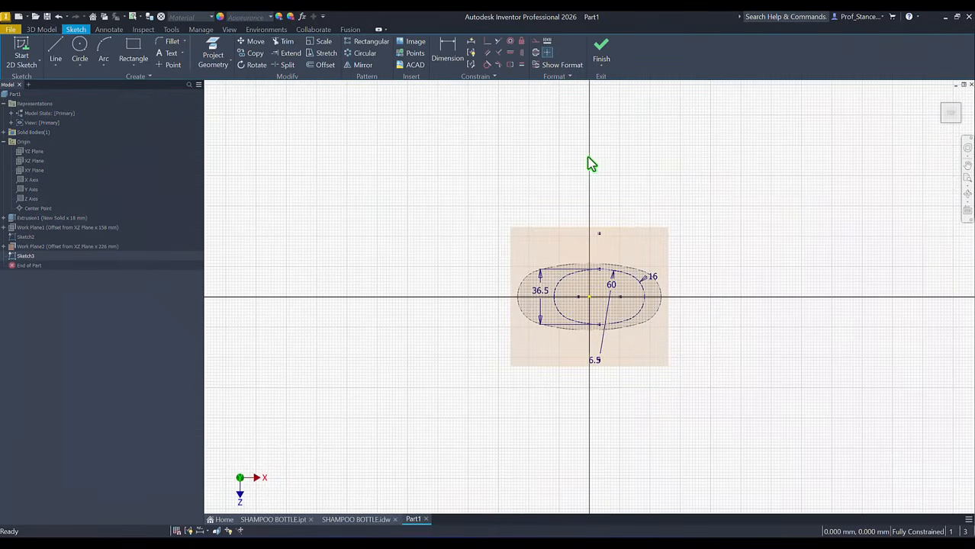
left_click(80, 47)
left_click(589, 296)
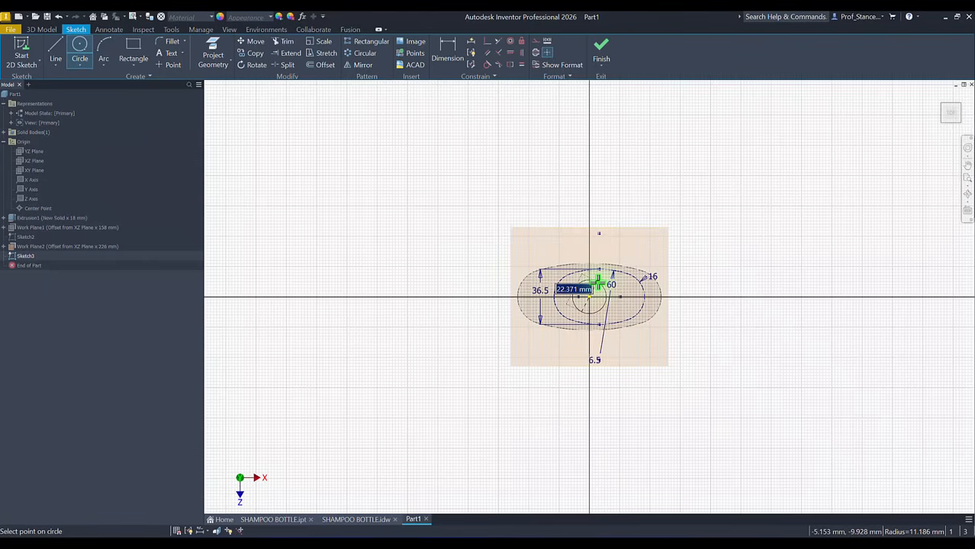
type("32")
key("Return")
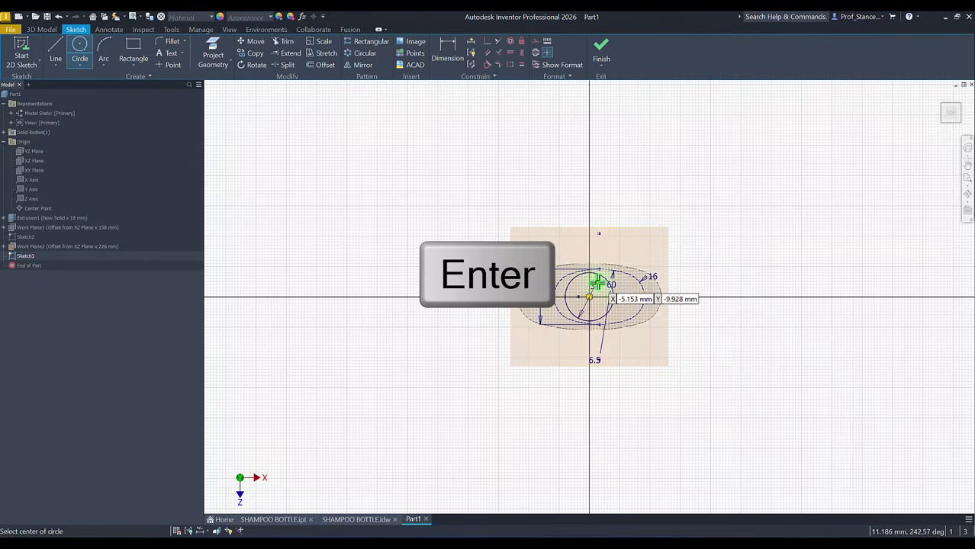
left_click(601, 51)
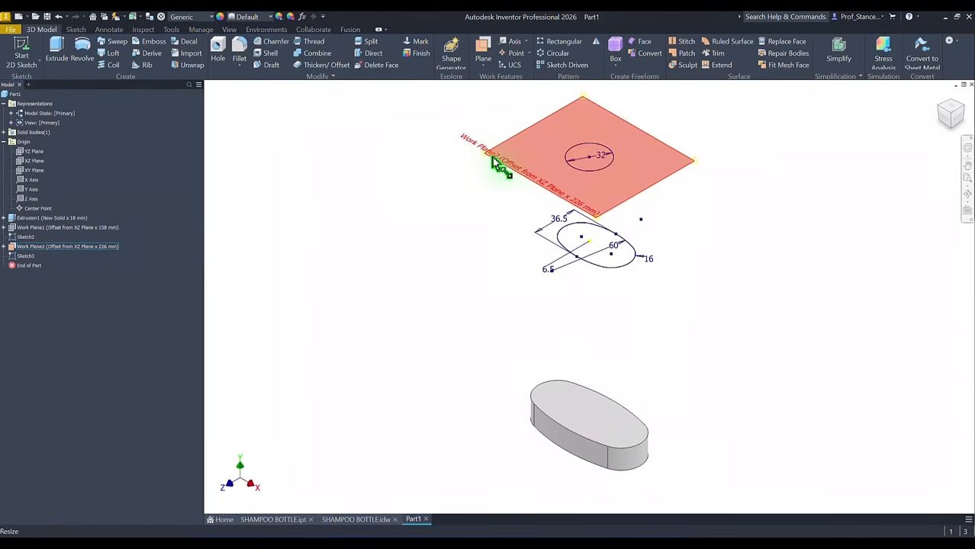
Step: Hide the work plane offset 226 mm from the XZ plane
right_click(497, 163)
left_click(458, 186)
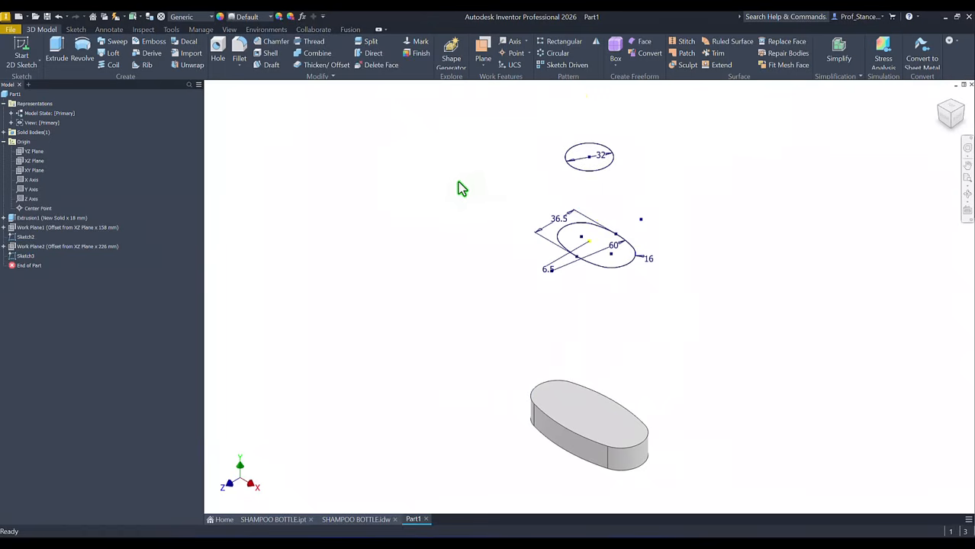
key("F6")
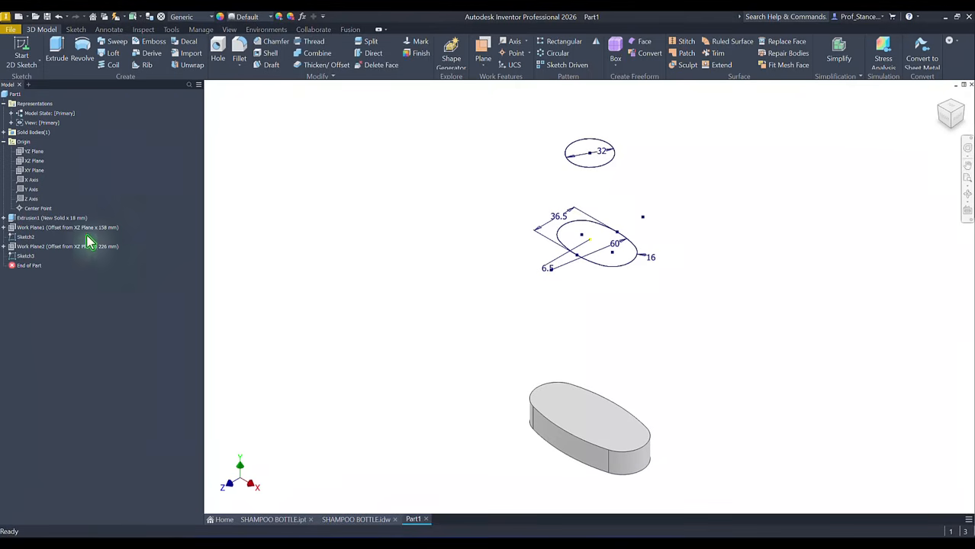
Step: Turn off dimension visibility for the oval section sketch and the neck circle sketch
right_click(21, 240)
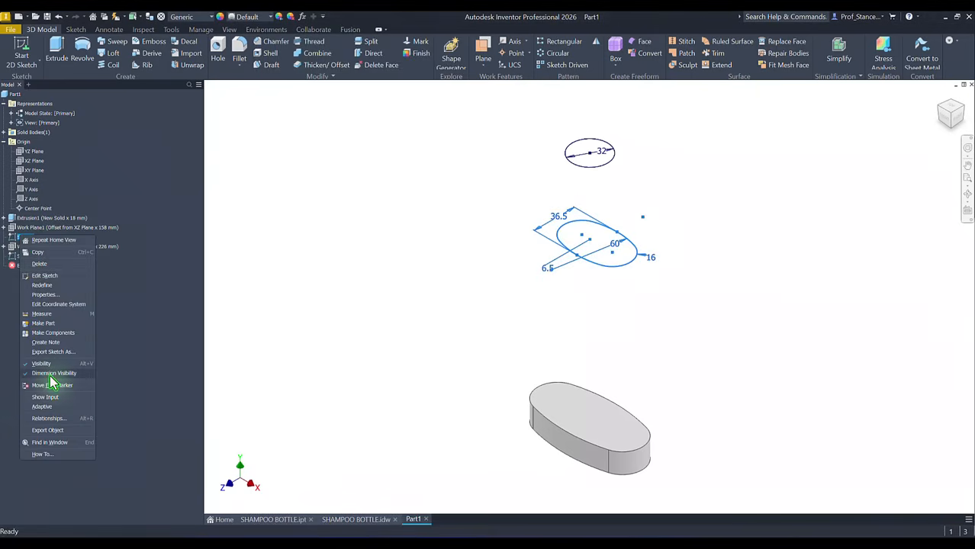
left_click(53, 373)
right_click(18, 257)
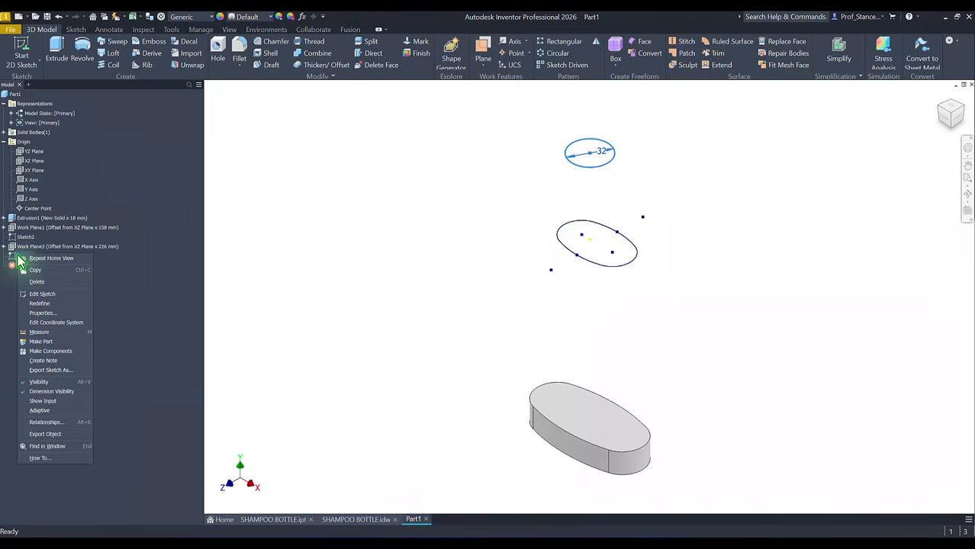
left_click(54, 392)
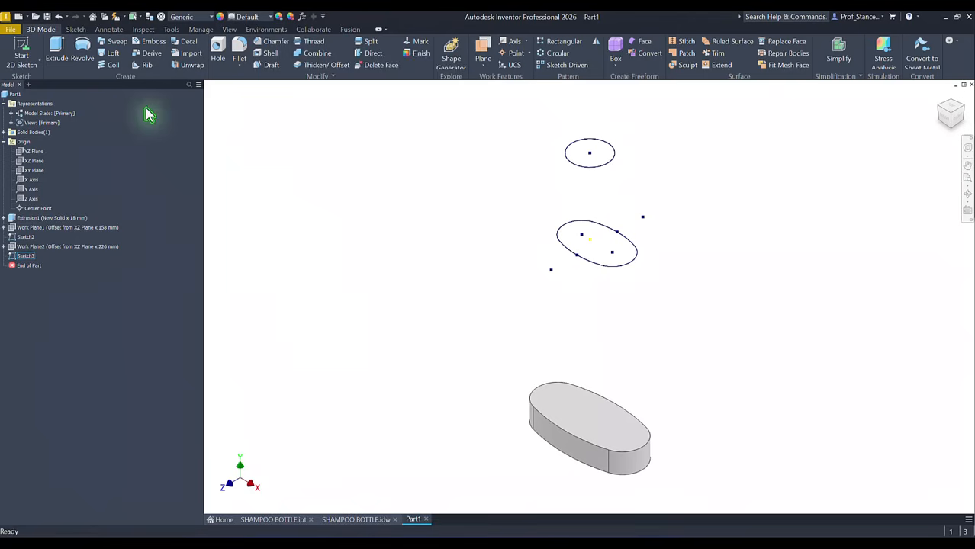
Step: Set up a solid Loft from the base extrusion's upper face edges through the oval sketch to the circle sketch
left_click(112, 52)
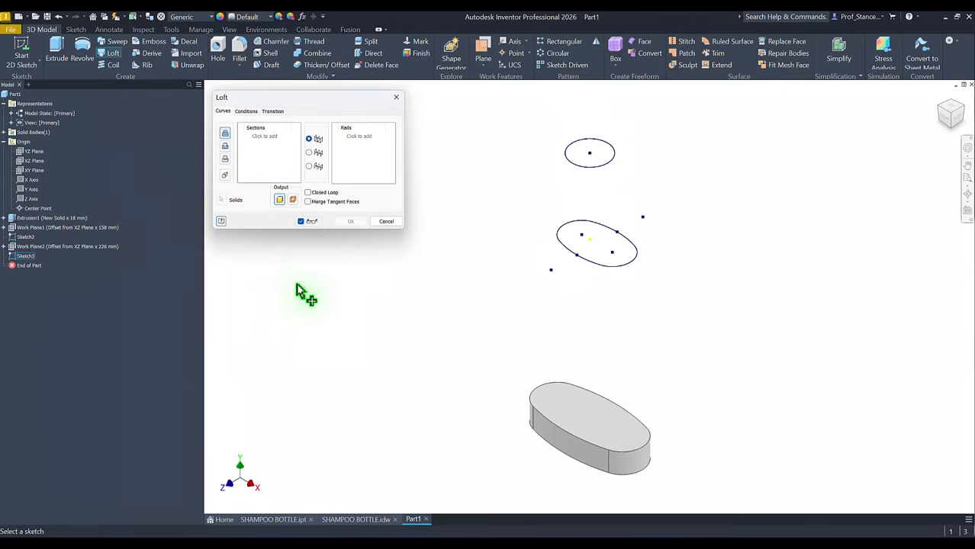
left_click(536, 400)
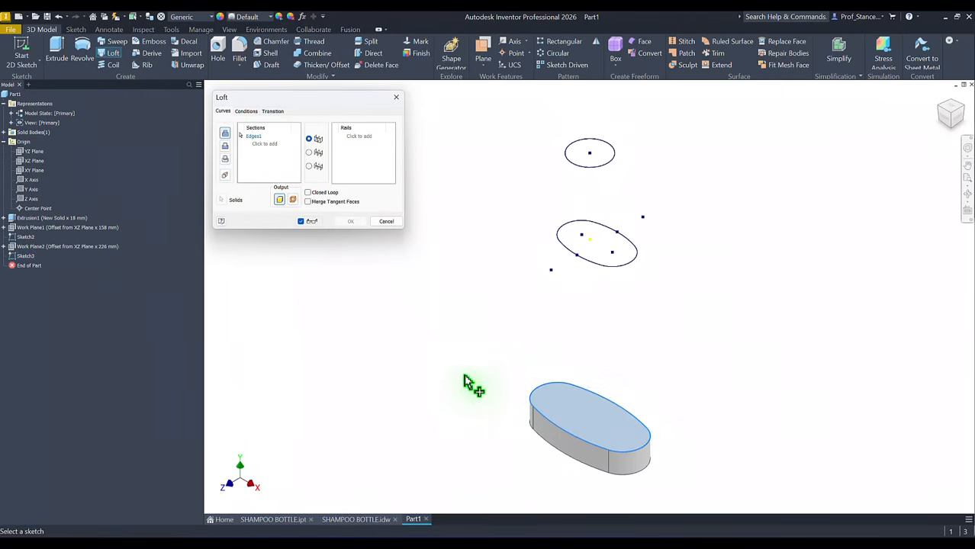
left_click(565, 244)
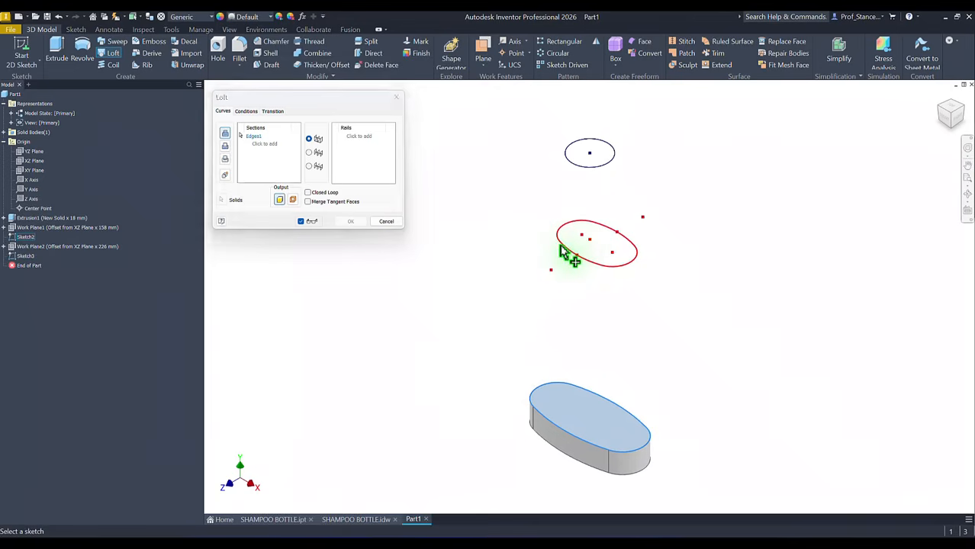
left_click(569, 164)
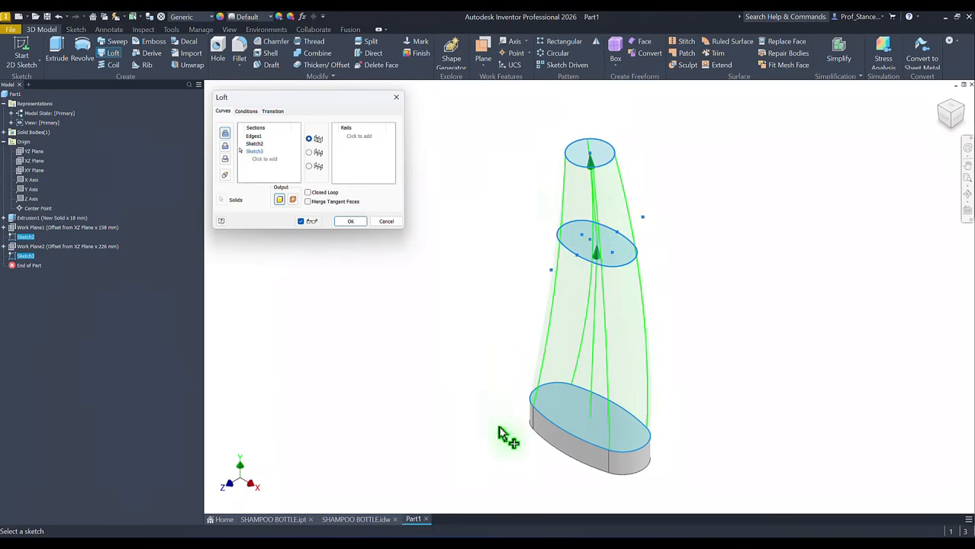
middle_click_drag(500, 433, 544, 430, "shift")
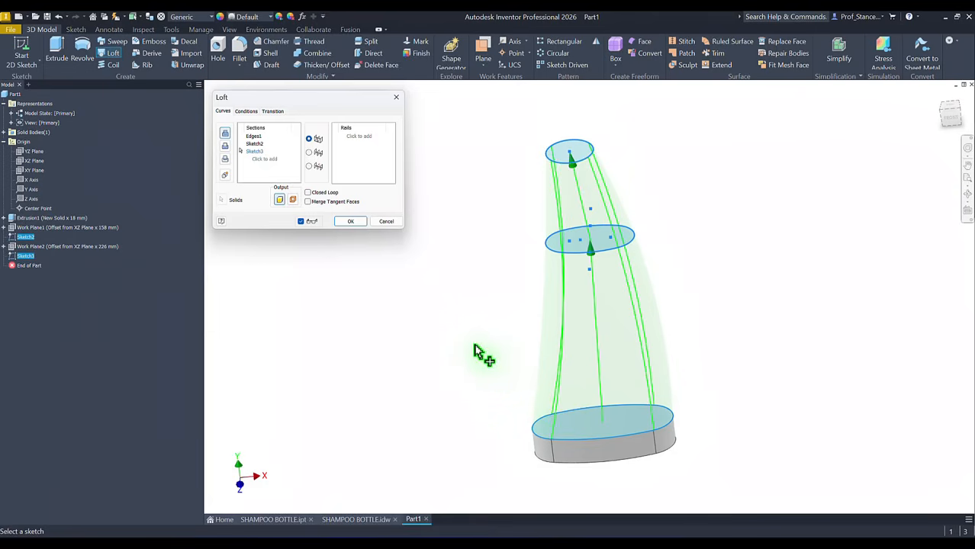
middle_click_drag(455, 314, 356, 271, "shift")
Step: Apply a Tangent Condition to the loft's base edge section and create the loft
left_click(251, 112)
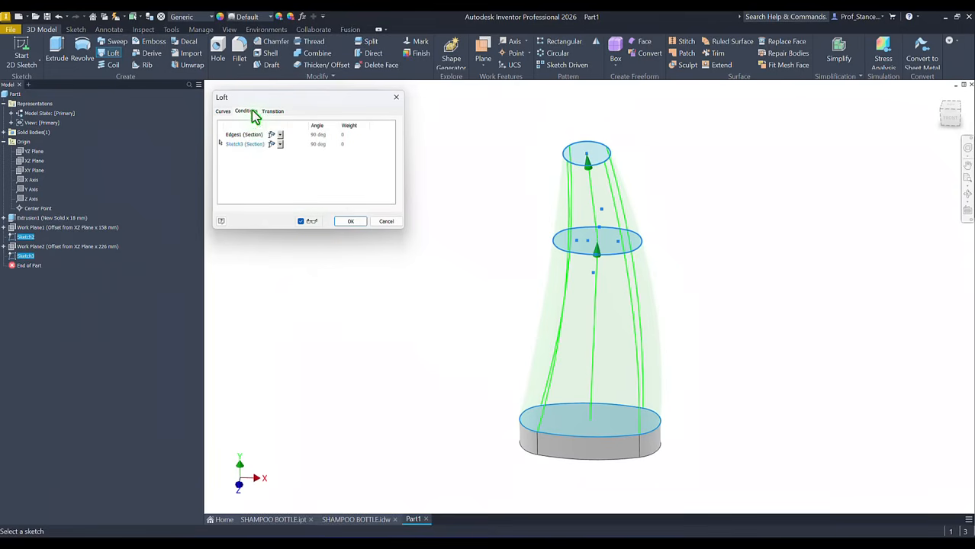
left_click(280, 135)
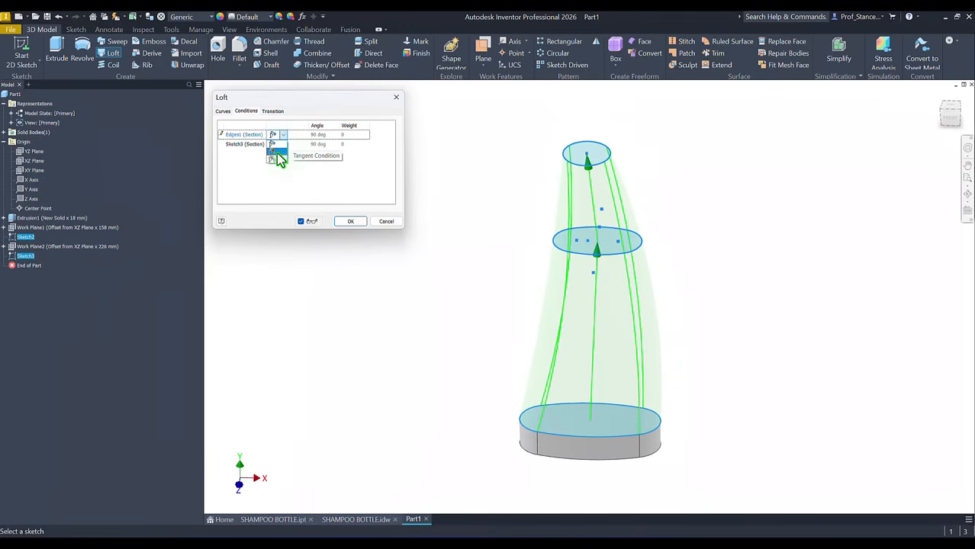
left_click(276, 153)
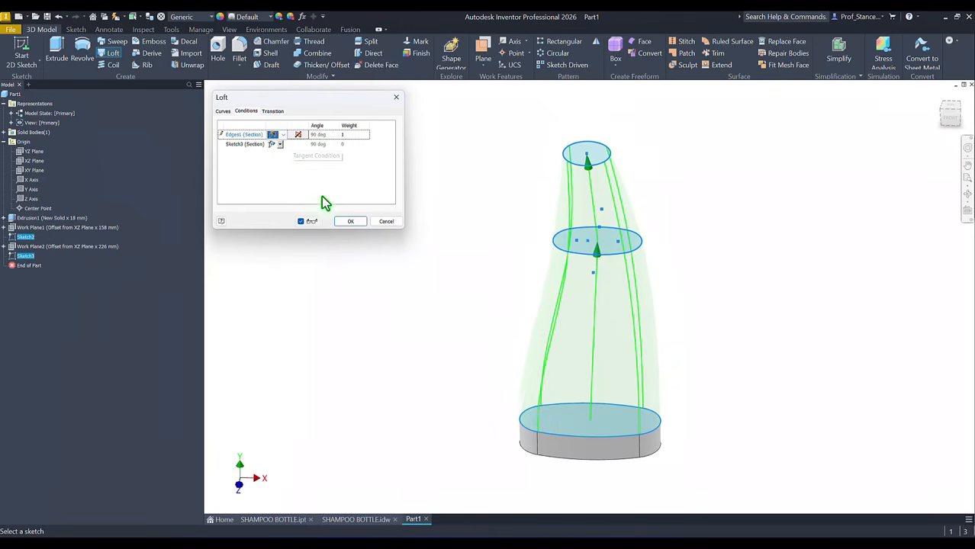
left_click(357, 222)
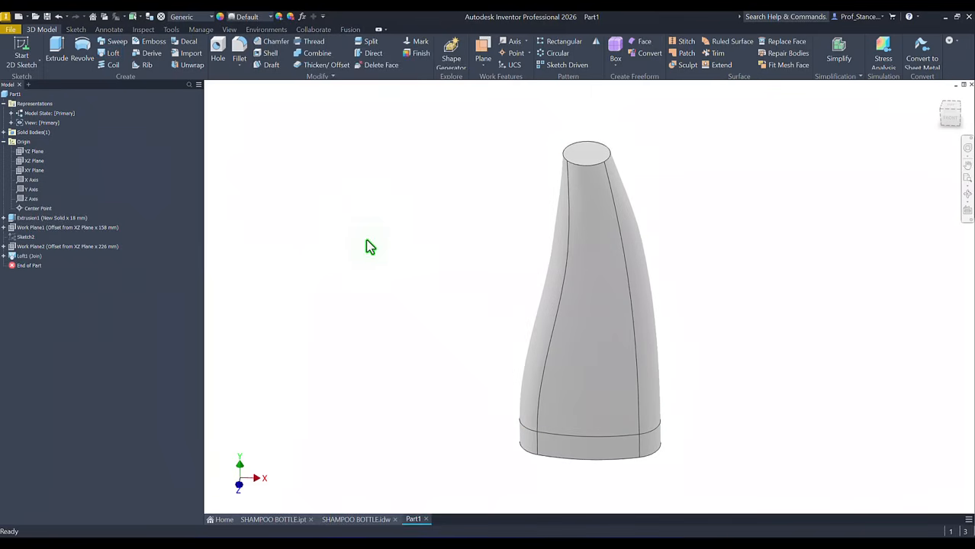
key("F6")
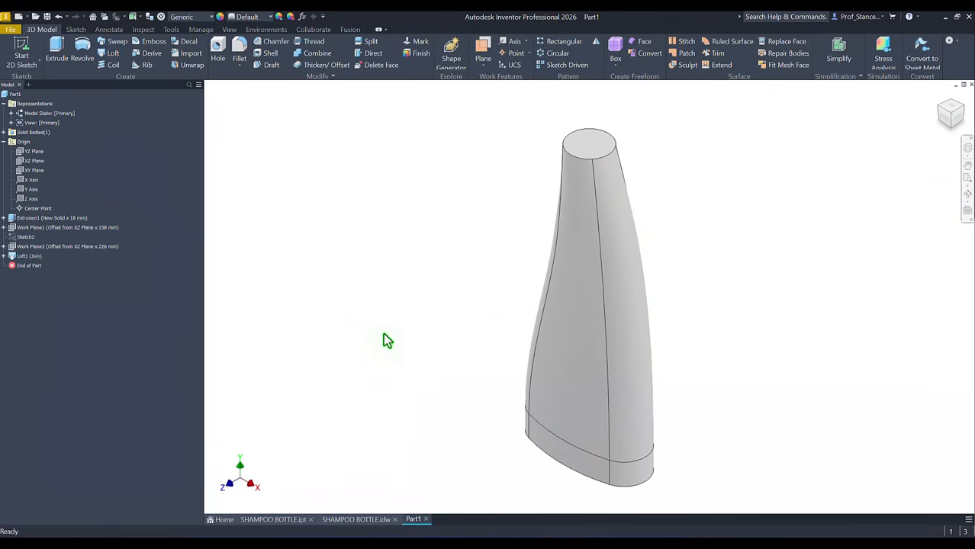
Step: Compare the lofted body's front profile with the front view in the shampoo bottle drawing
left_click(356, 520)
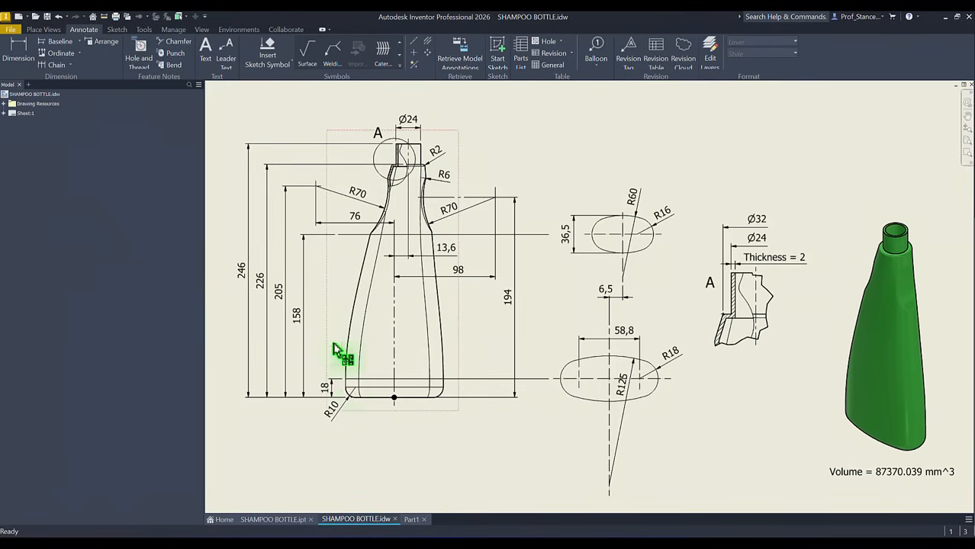
left_click(411, 519)
key("F5")
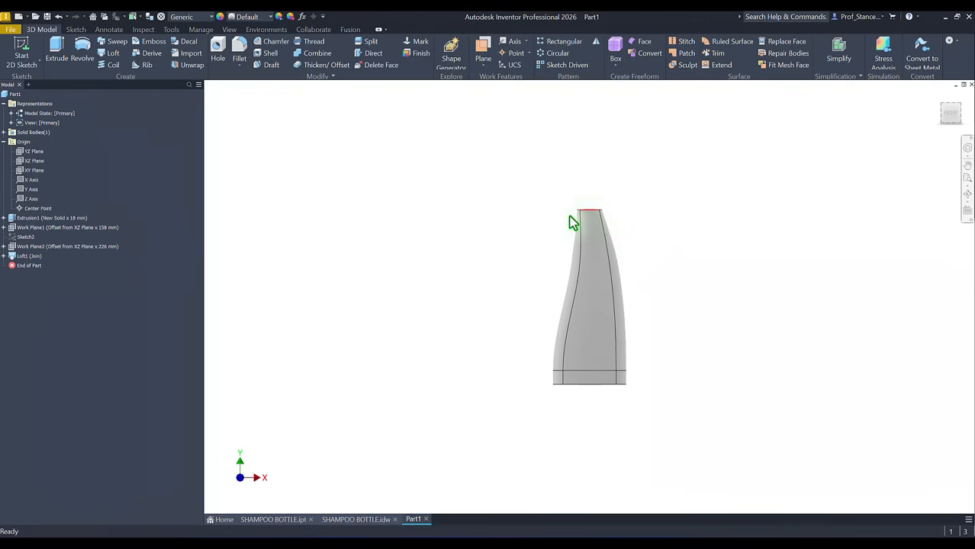
key("F6")
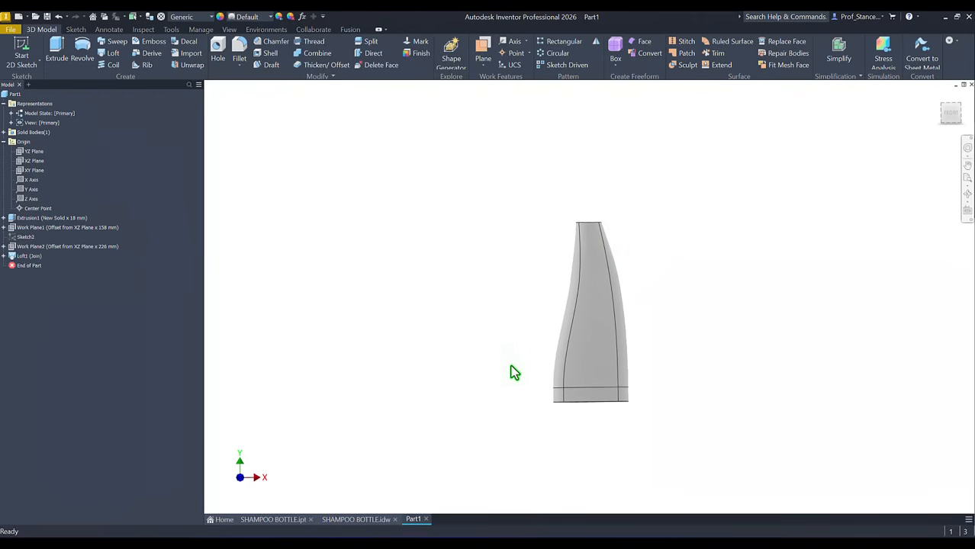
key("F6")
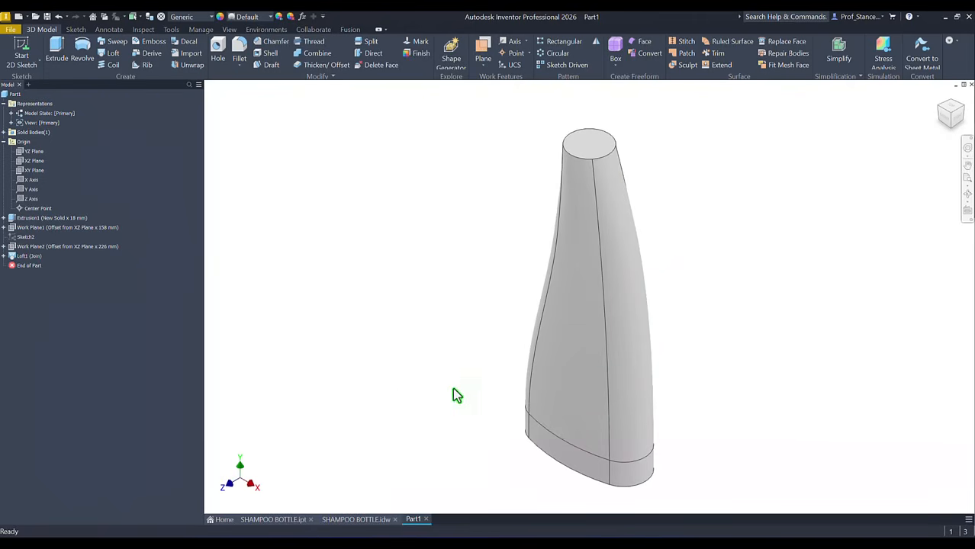
Step: Edit the neck circle sketch, delete the constraint holding the circle at the center point, and move the circle off-center toward positive X
left_click(352, 521)
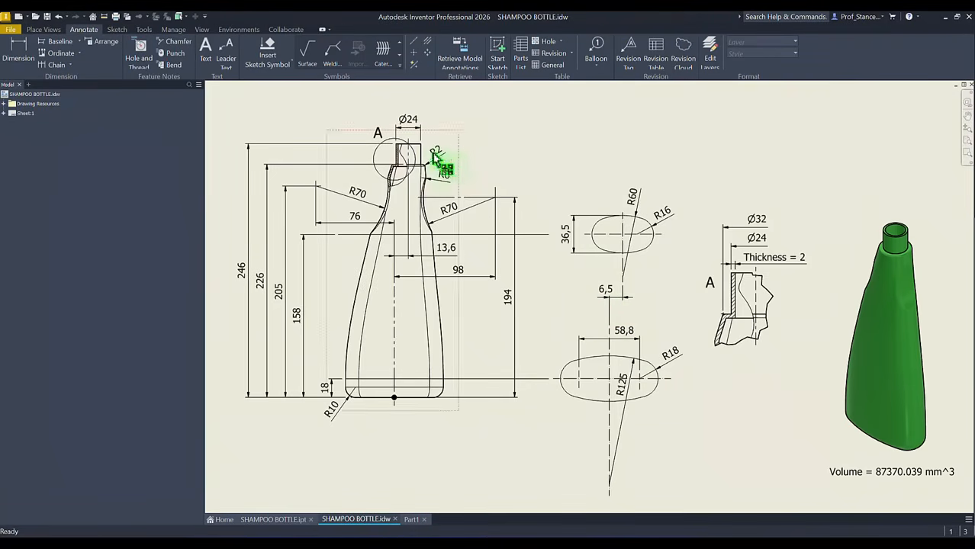
left_click_drag(436, 156, 450, 261)
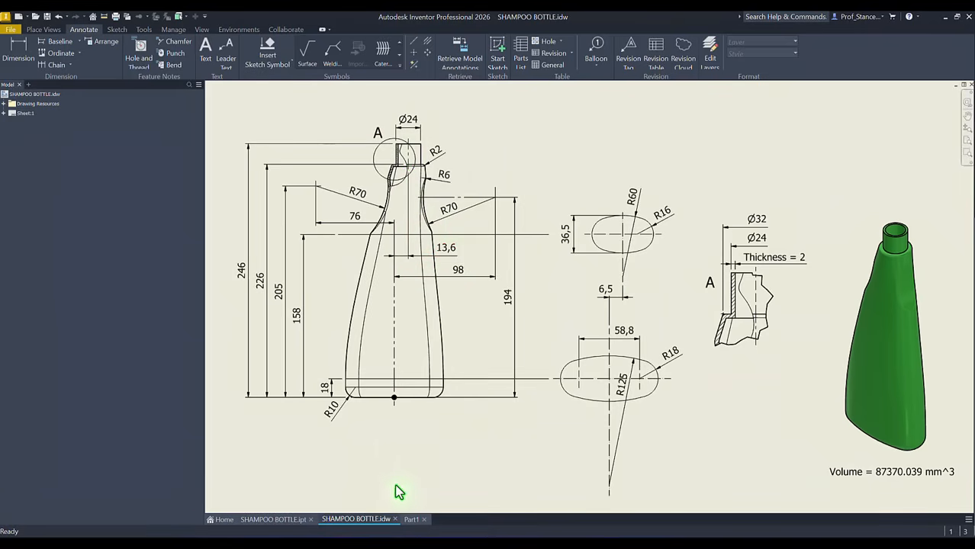
left_click(411, 519)
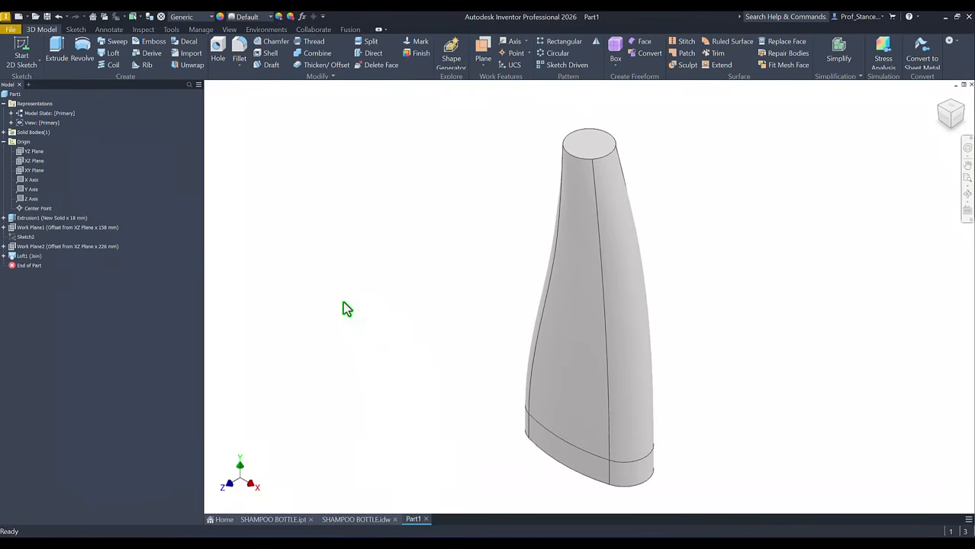
left_click(3, 256)
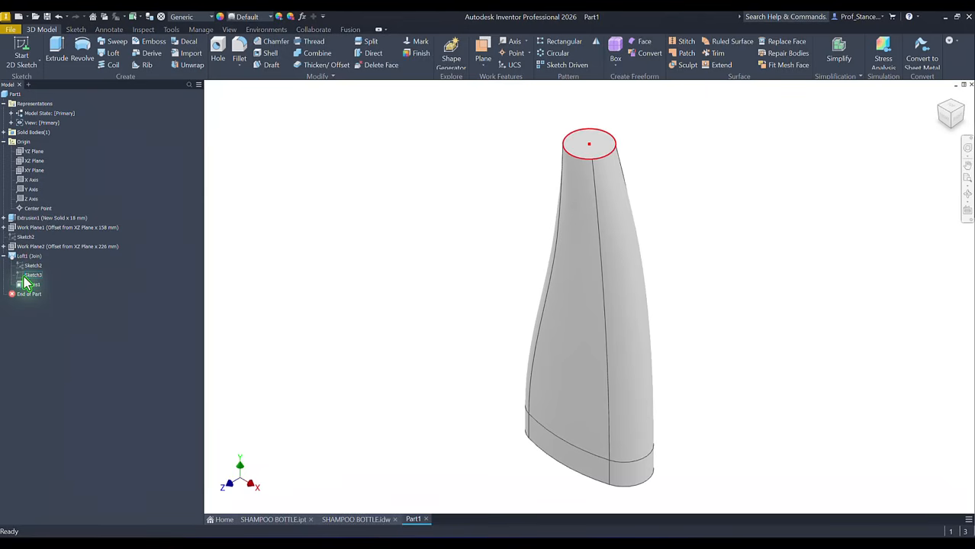
double_click(25, 275)
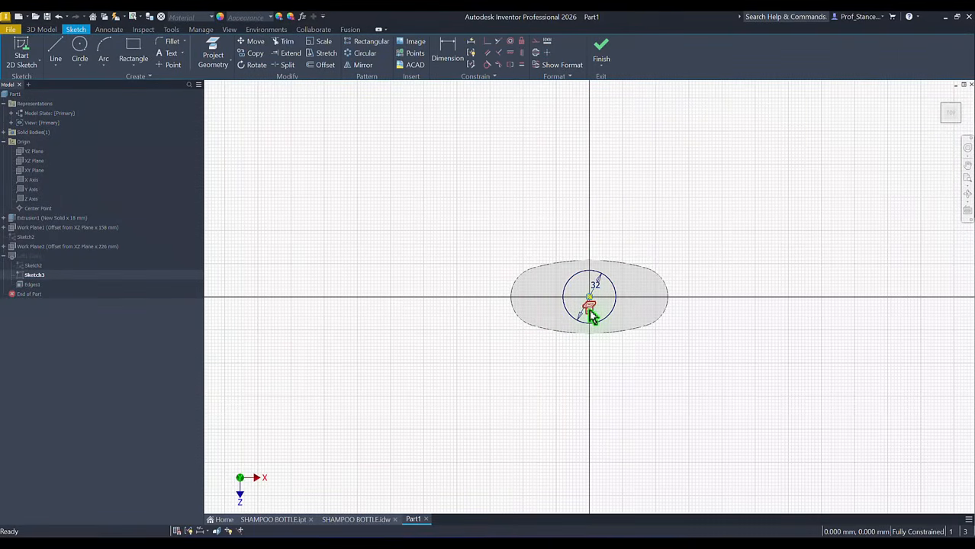
left_click(589, 308)
key("Delete")
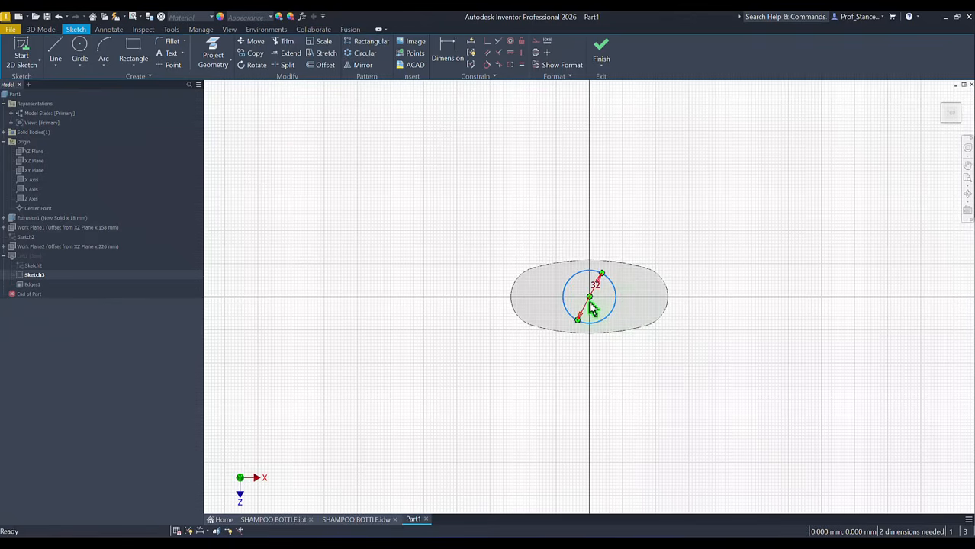
left_click_drag(592, 303, 623, 295)
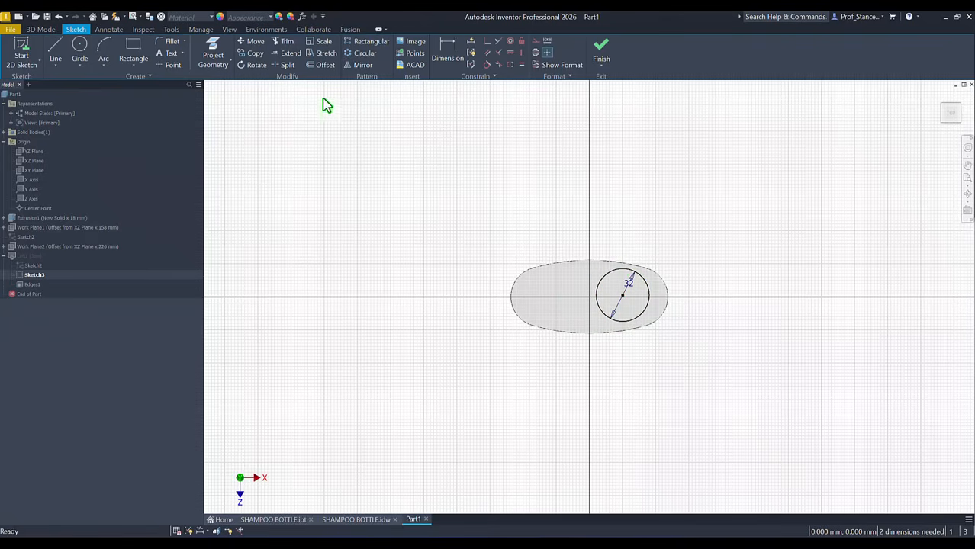
Step: Project the origin Center Point and dimension the neck circle's center 13.6 mm horizontally from it
key("p")
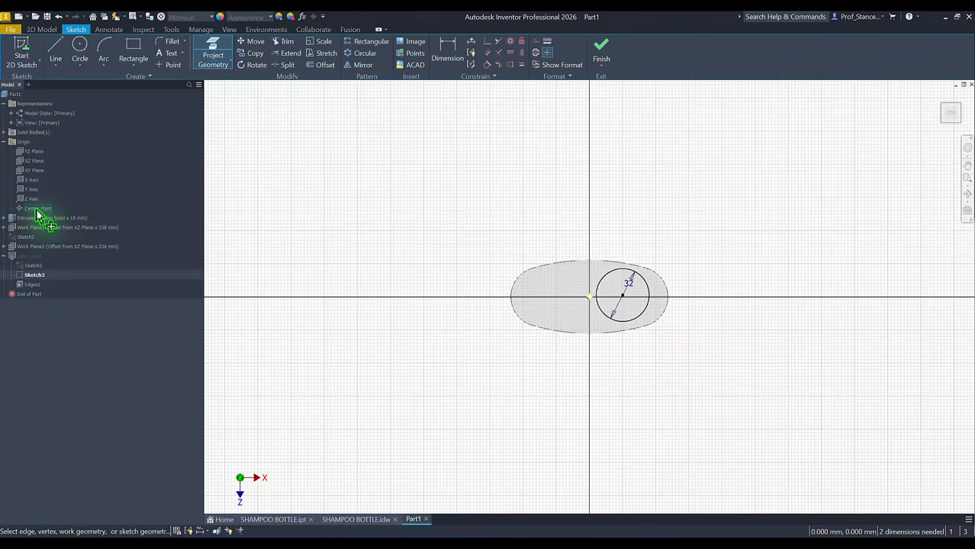
left_click(448, 49)
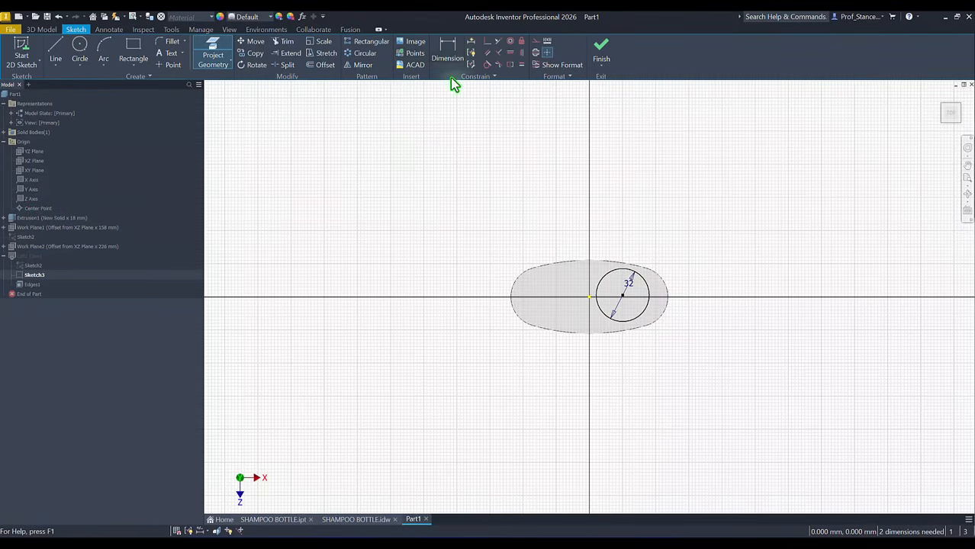
left_click(590, 297)
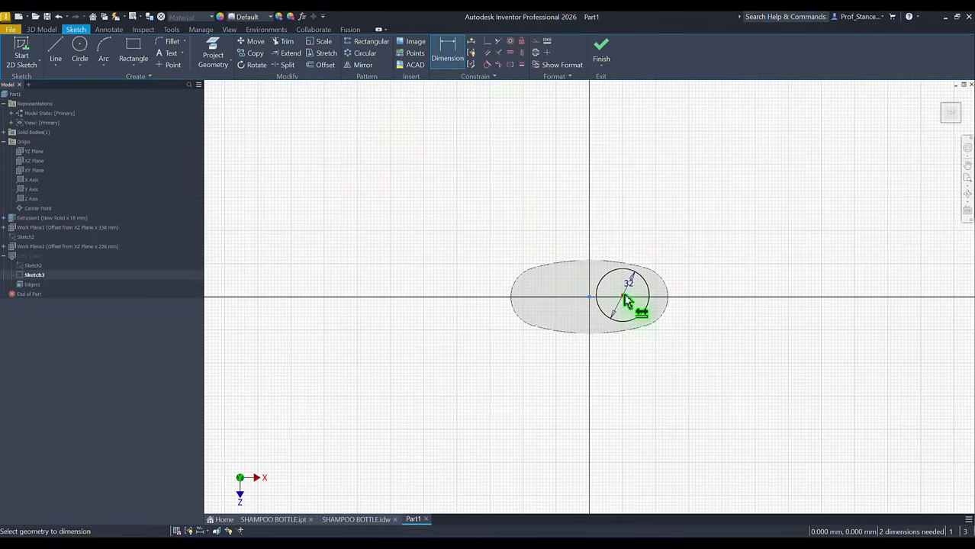
left_click(623, 295)
left_click(610, 232)
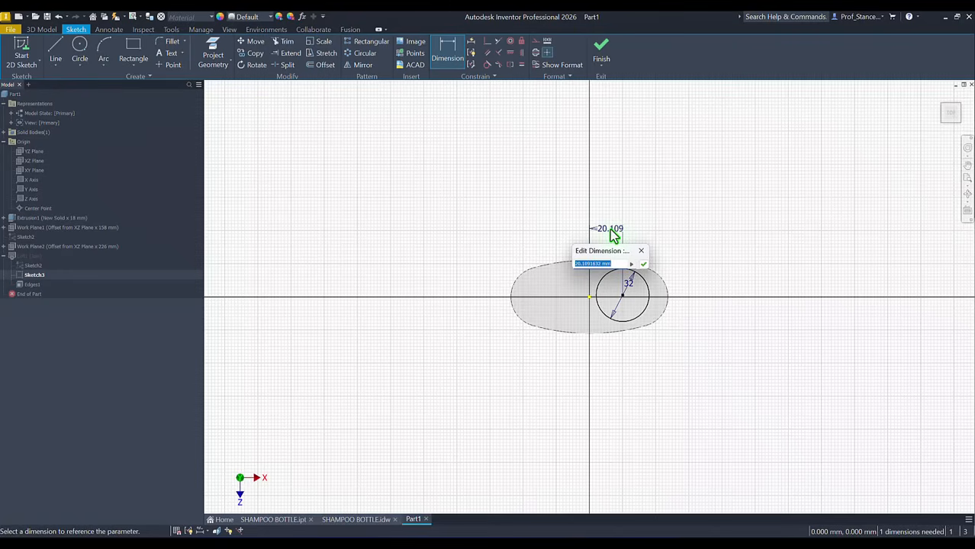
type("13,6")
key("Return")
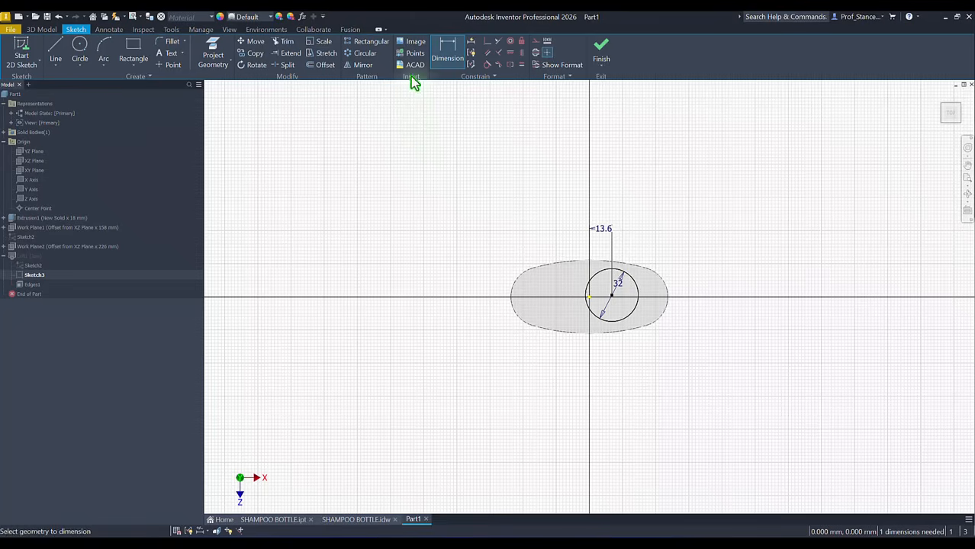
Step: Constrain the neck circle's center horizontally to the projected center point and finish the sketch to update the loft
left_click(510, 53)
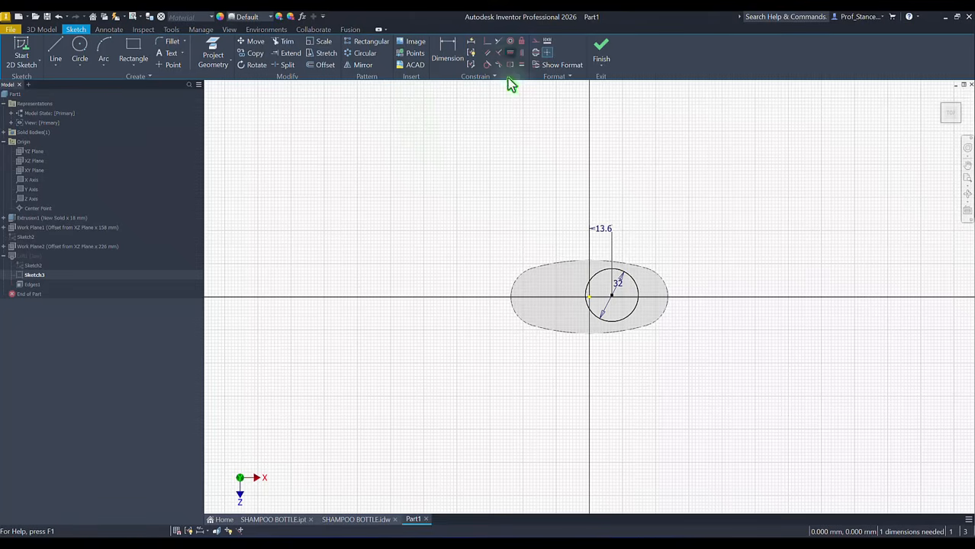
left_click(594, 305)
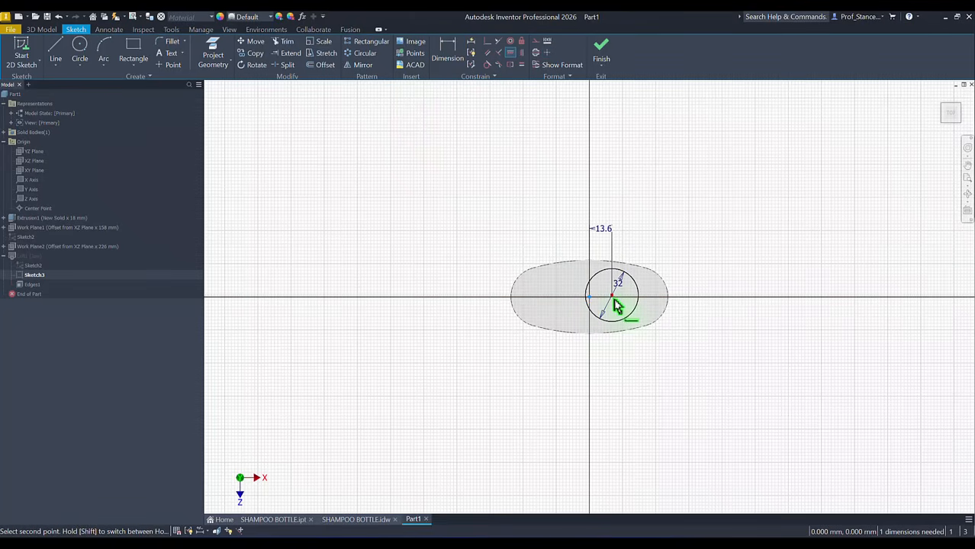
left_click(612, 297)
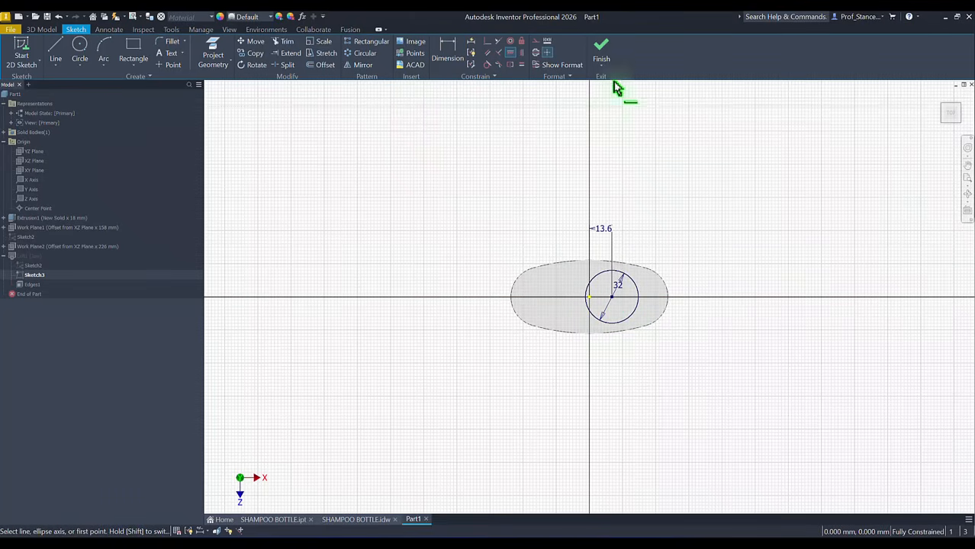
left_click(601, 53)
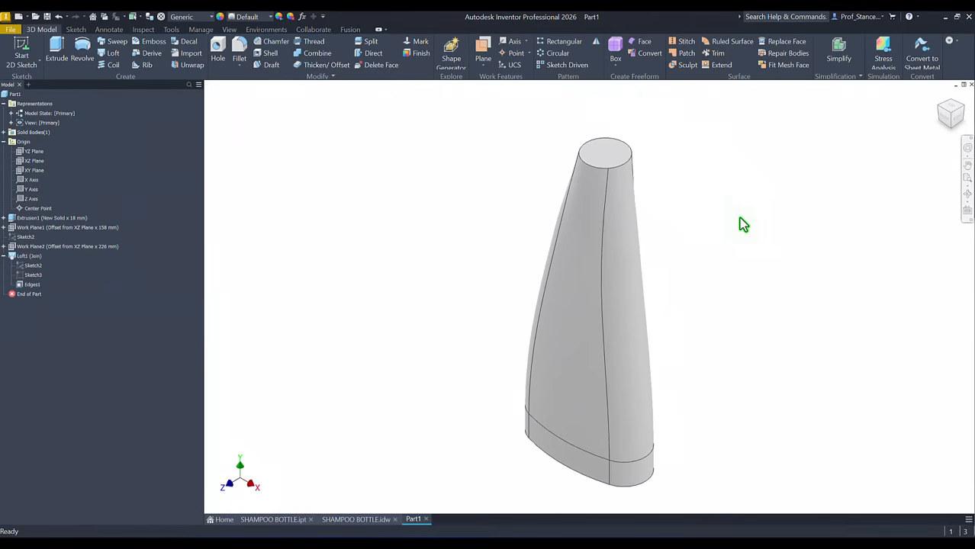
Step: Compare the loft's front profile with the drawing's front view and examine the shoulder arcs' radii and center locations
left_click(945, 117)
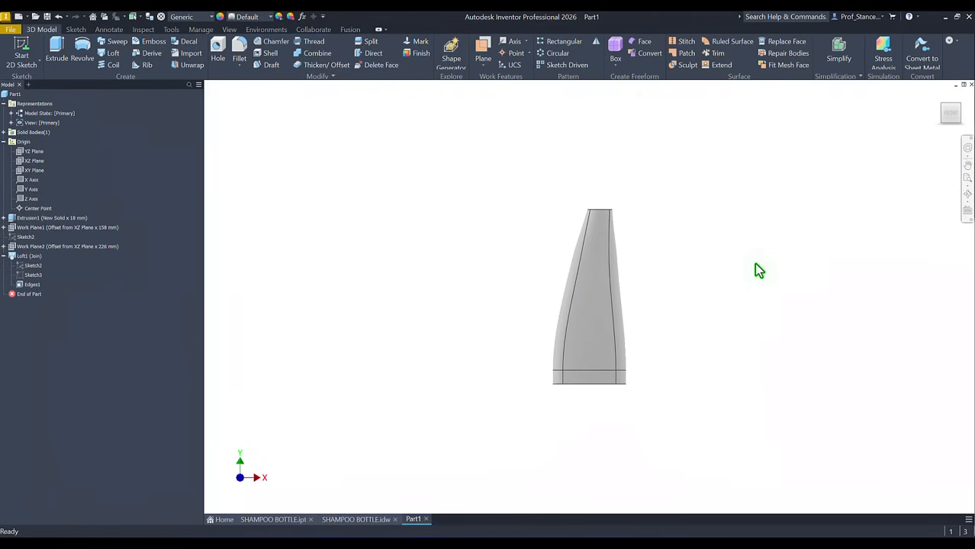
key("Home")
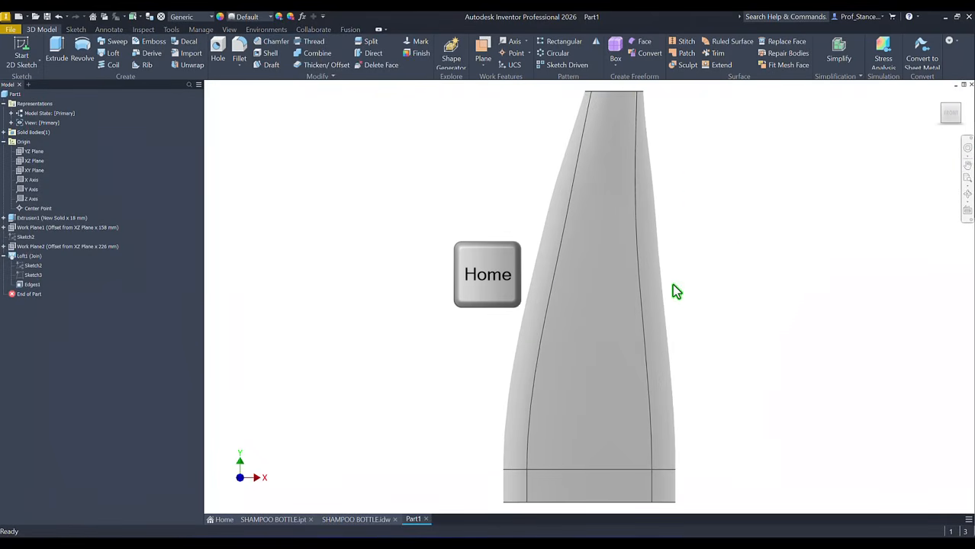
left_click(356, 519)
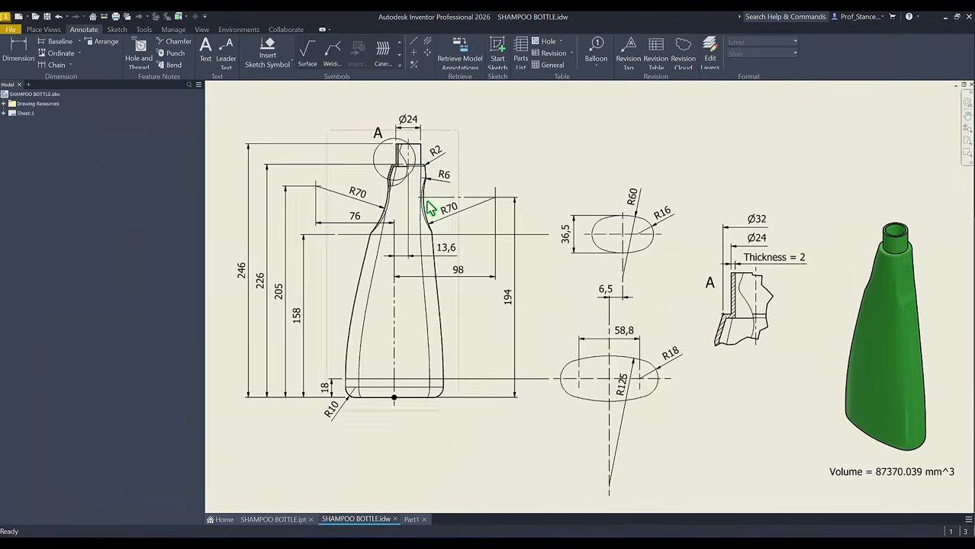
left_click(410, 522)
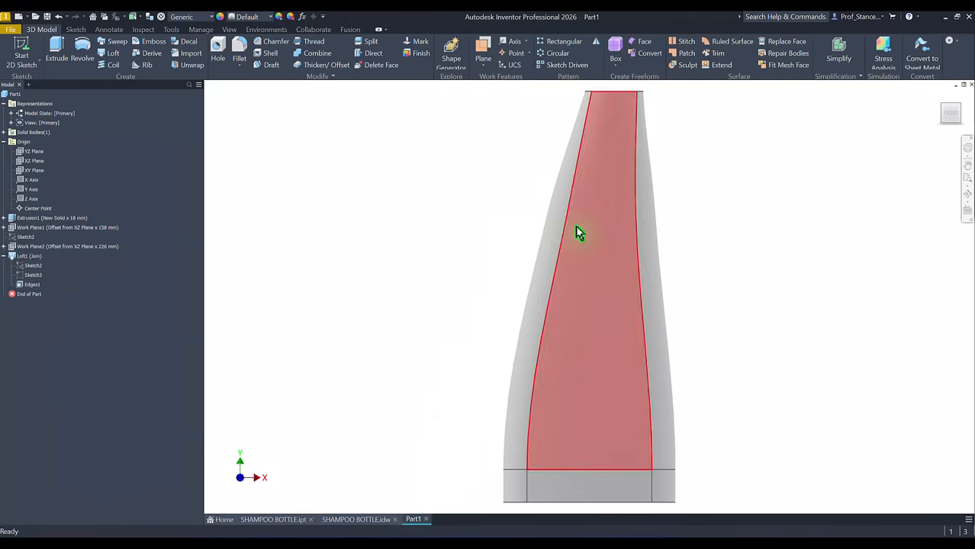
key("Home")
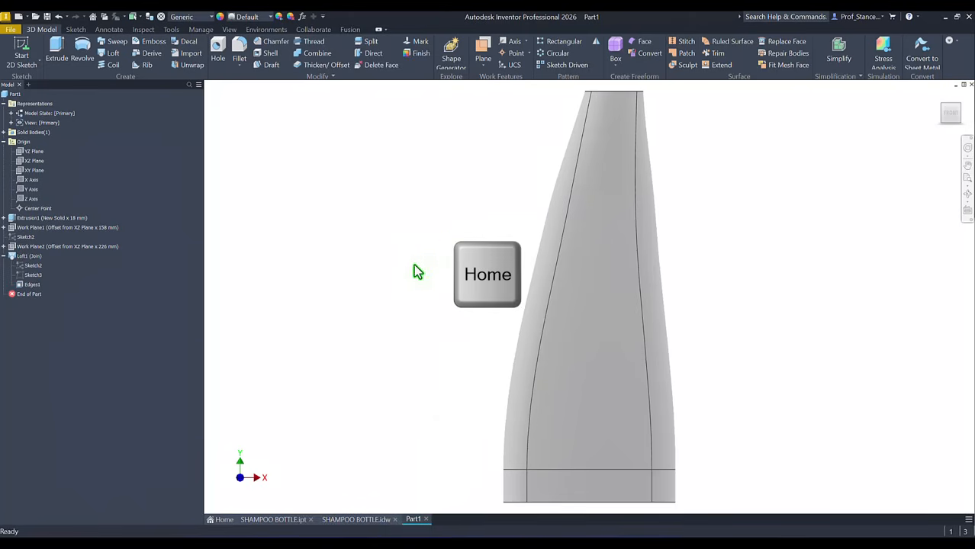
key("F6")
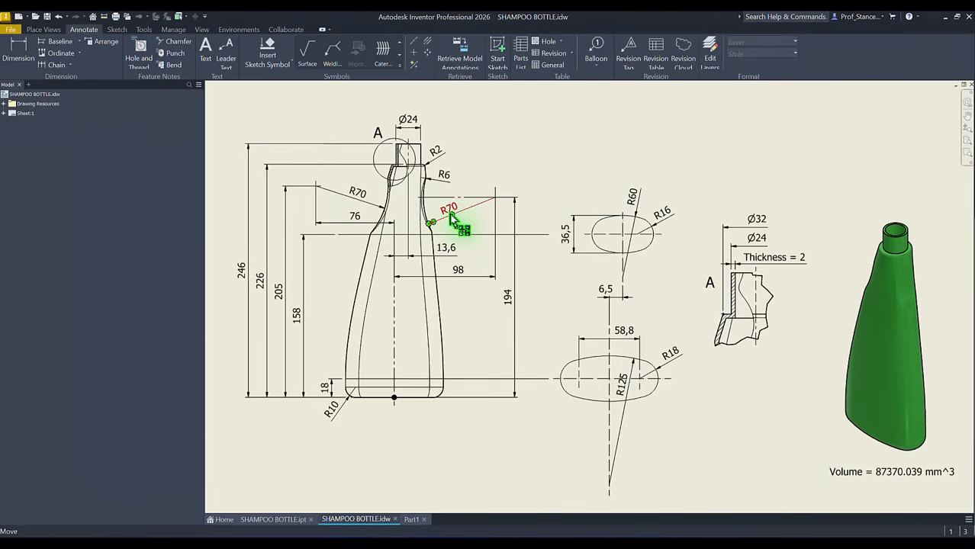
left_click(357, 220)
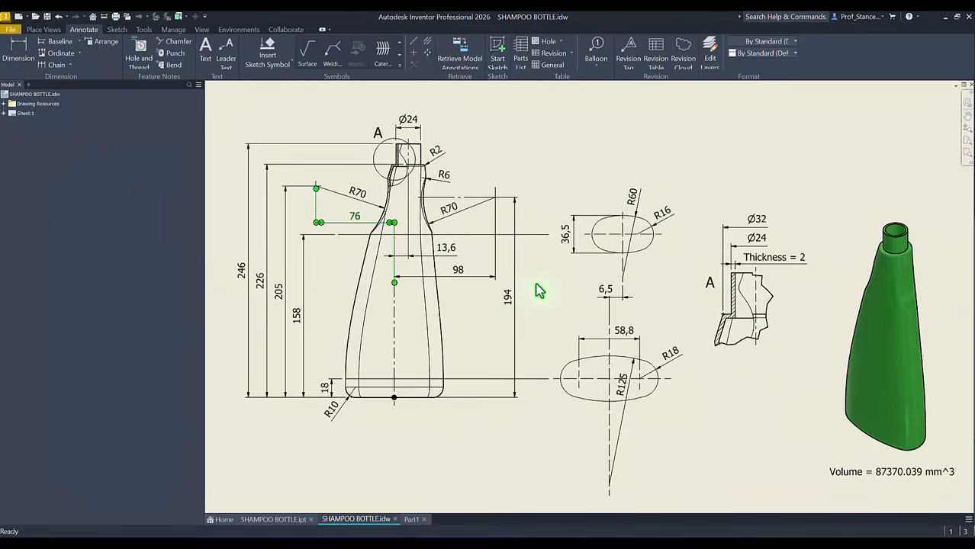
key("ctrl+Tab")
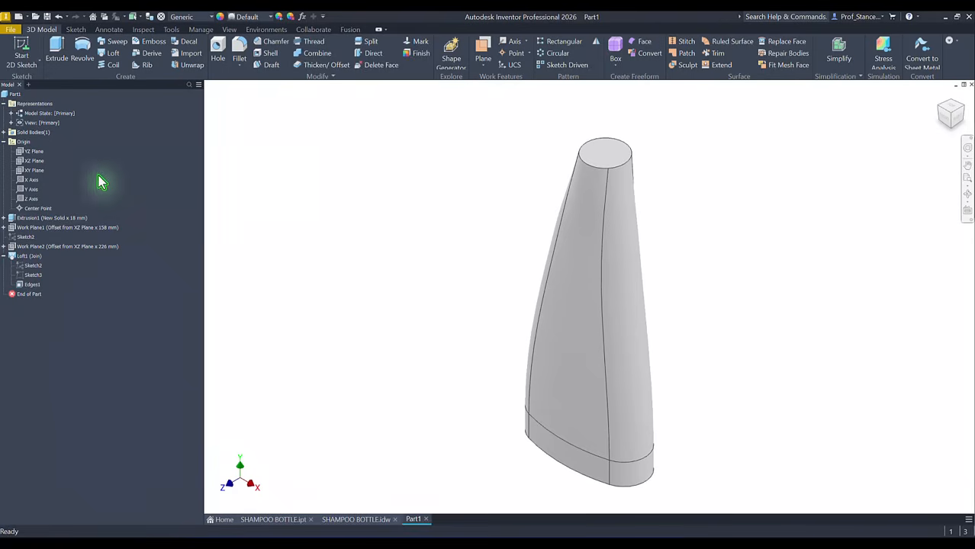
Step: Start a sketch on the XY Plane and slice the model graphics at that plane
left_click(36, 171)
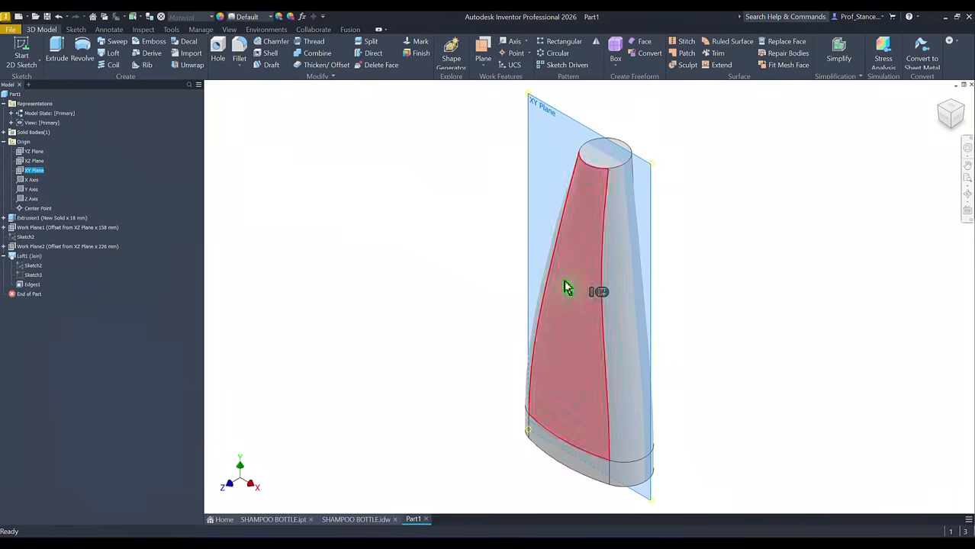
left_click(599, 293)
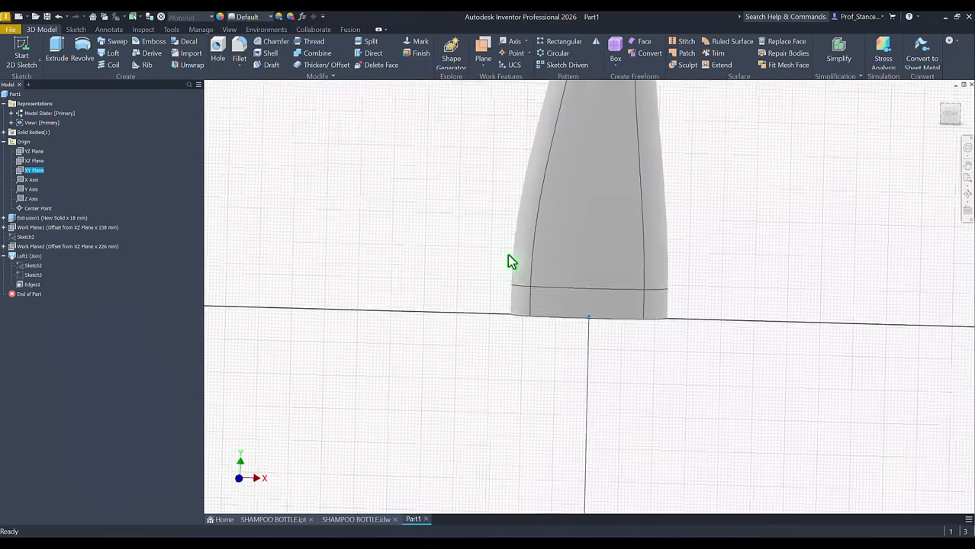
key("Home")
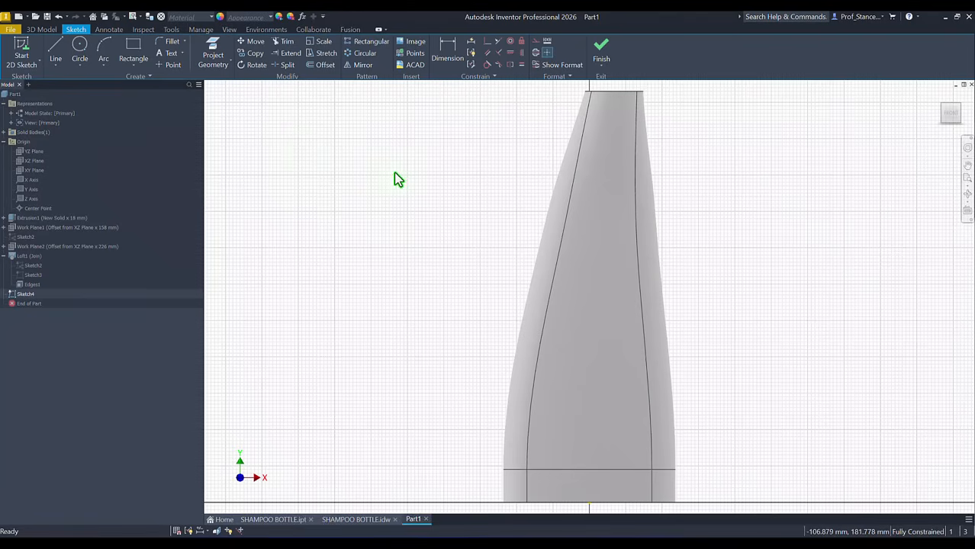
key("F7")
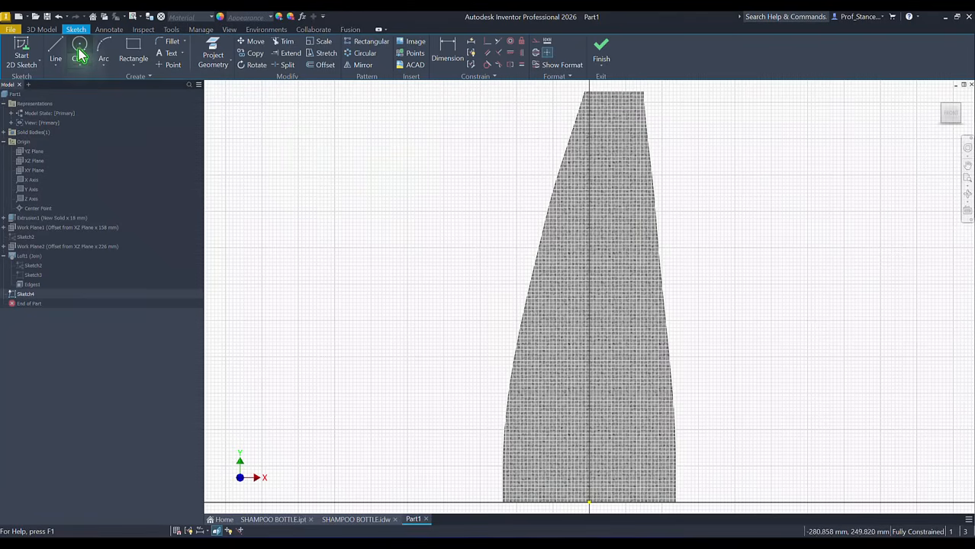
Step: Sketch a circle with a 70 mm radius dimension beside the bottle's upper body on the negative X side
left_click(79, 50)
left_click(426, 166)
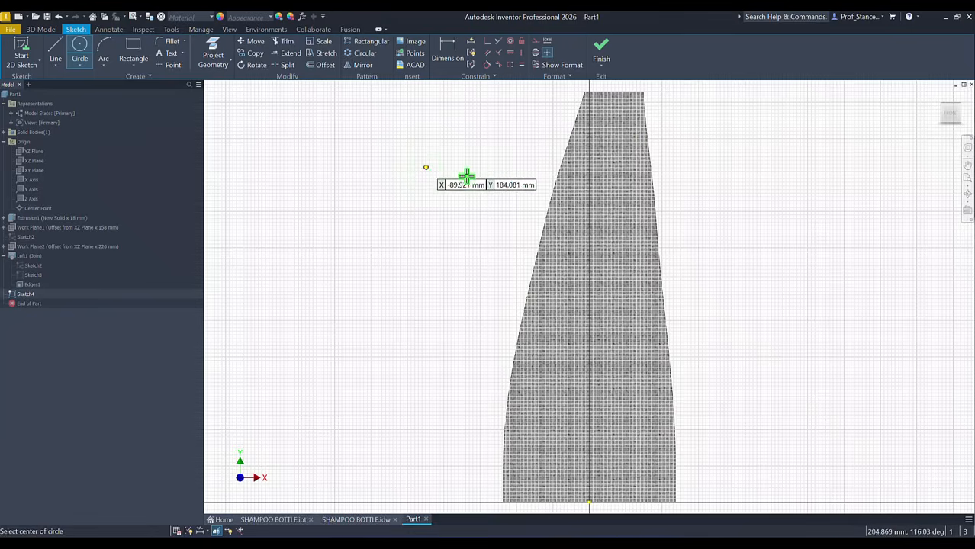
right_click(497, 188)
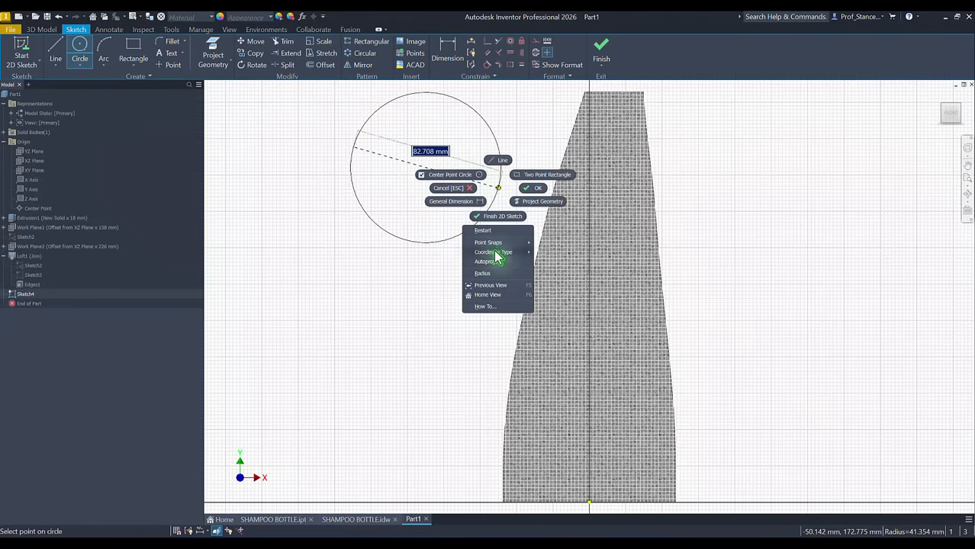
left_click(488, 279)
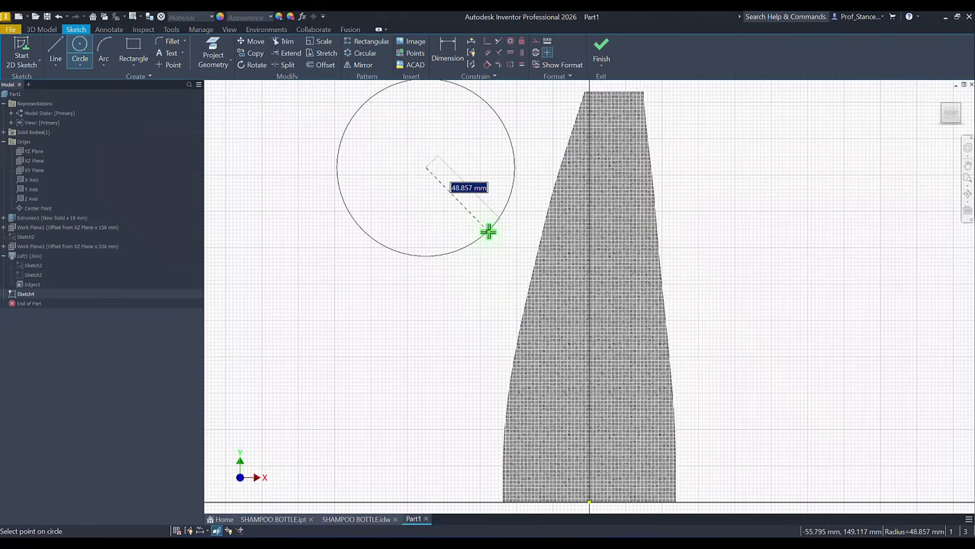
key("Return")
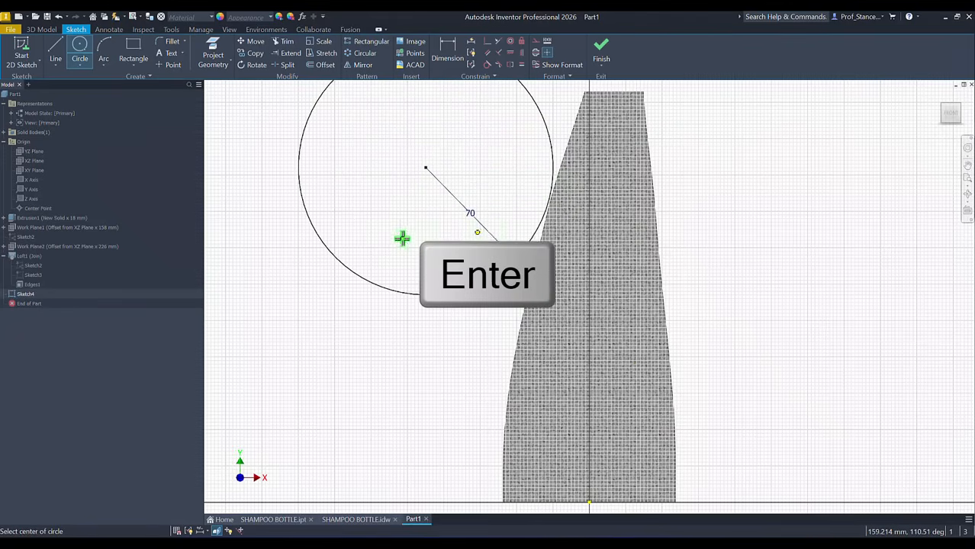
Step: Sketch a second circle beside the bottle's upper body on the positive X side and make it equal to the 70 mm radius circle
left_click(727, 190)
left_click(777, 244)
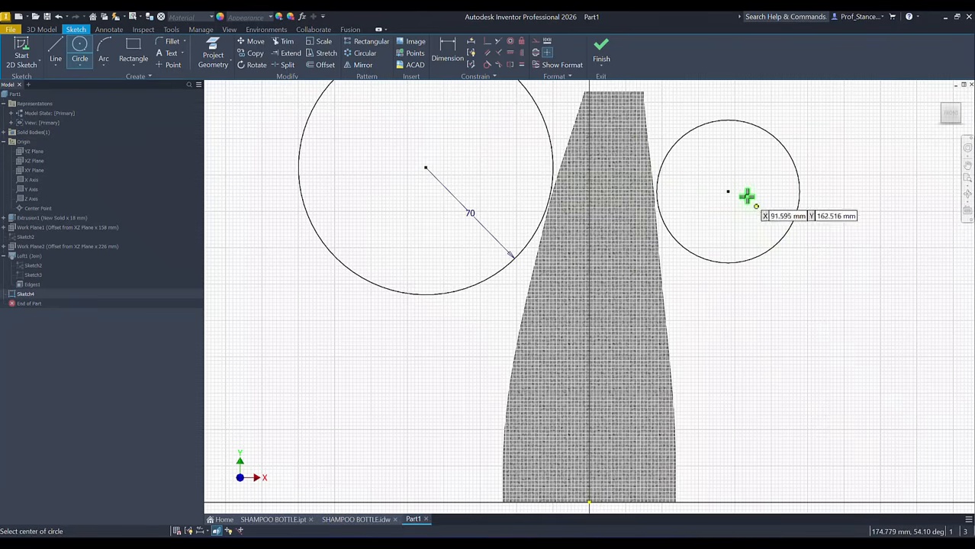
left_click(523, 67)
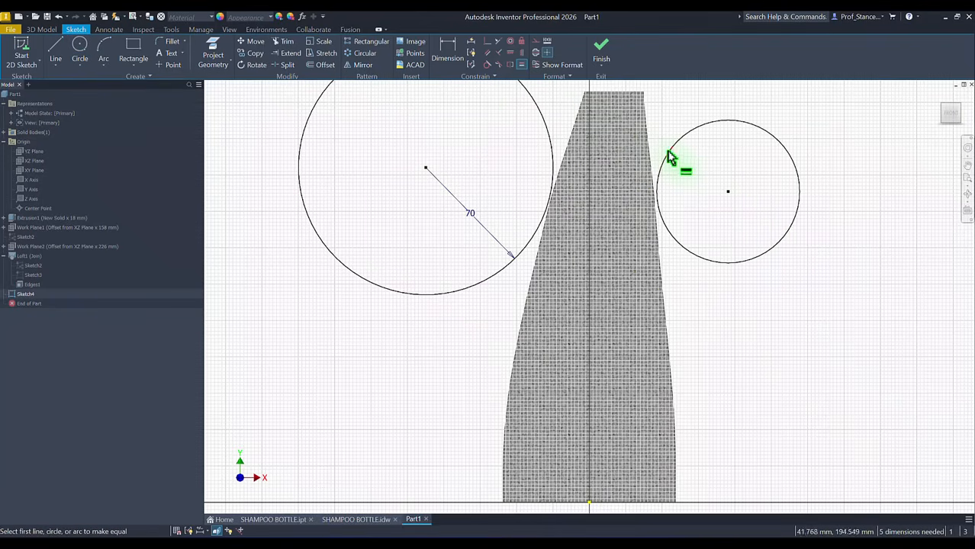
left_click(668, 154)
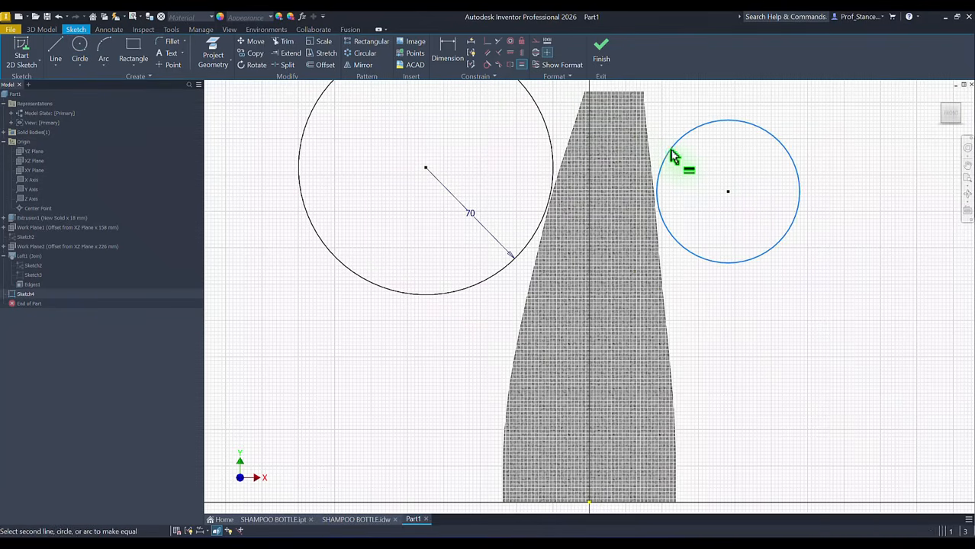
left_click(557, 158)
scroll(500, 207, "up", 3)
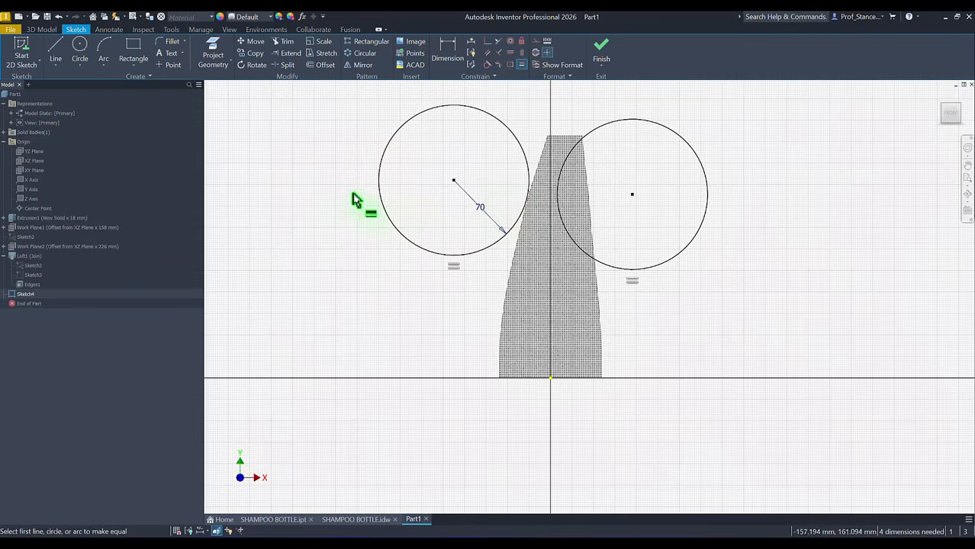
Step: Dimension the center of the circle on the negative X side 205 mm vertically and 76 mm horizontally from the origin
left_click(447, 49)
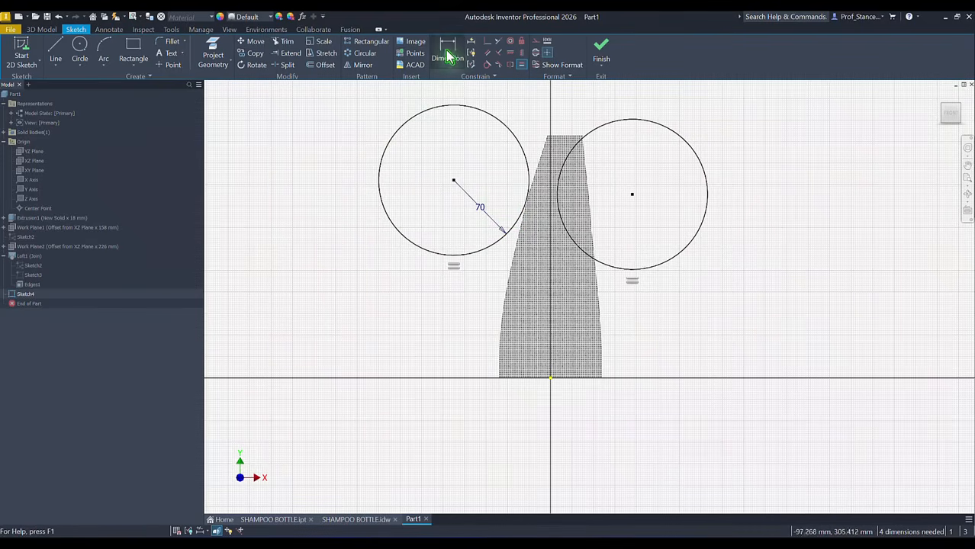
left_click(453, 182)
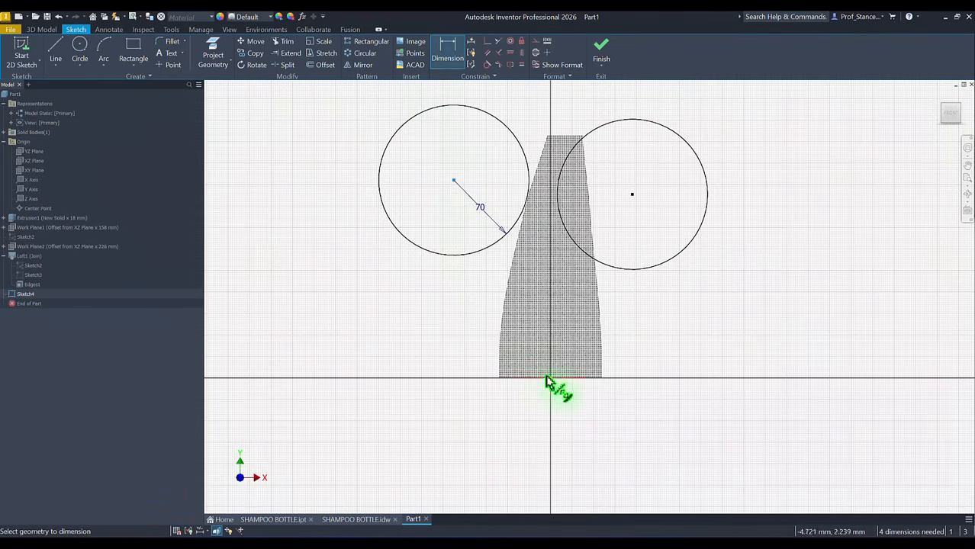
left_click(551, 378)
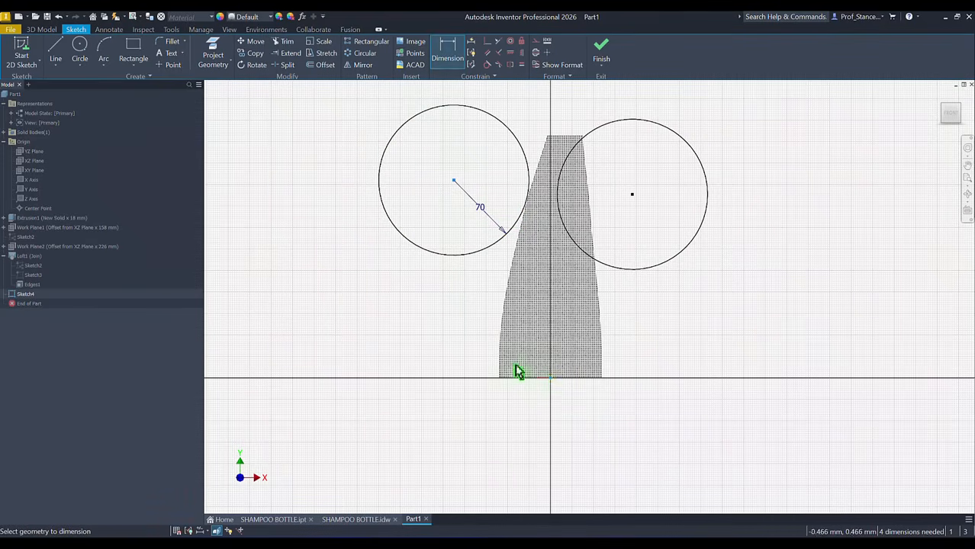
left_click(330, 288)
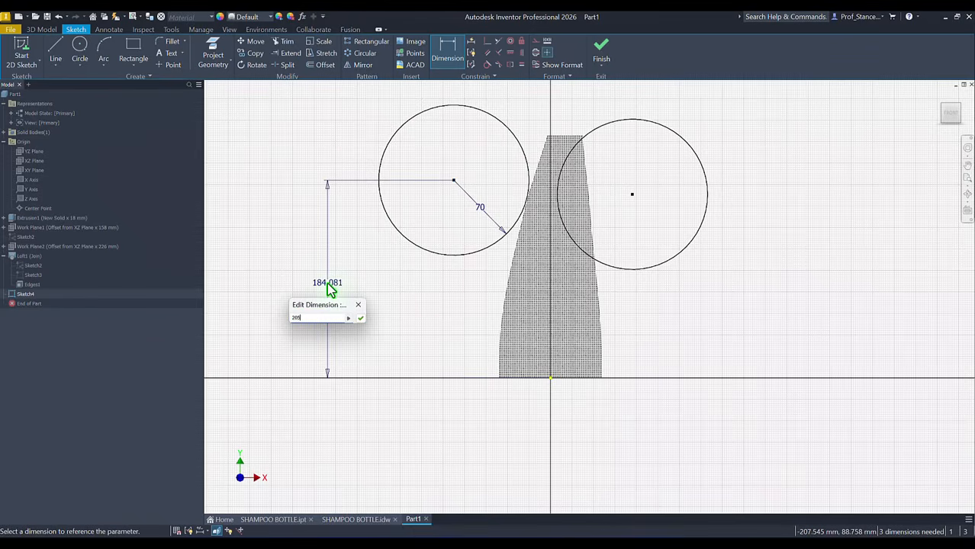
key("Return")
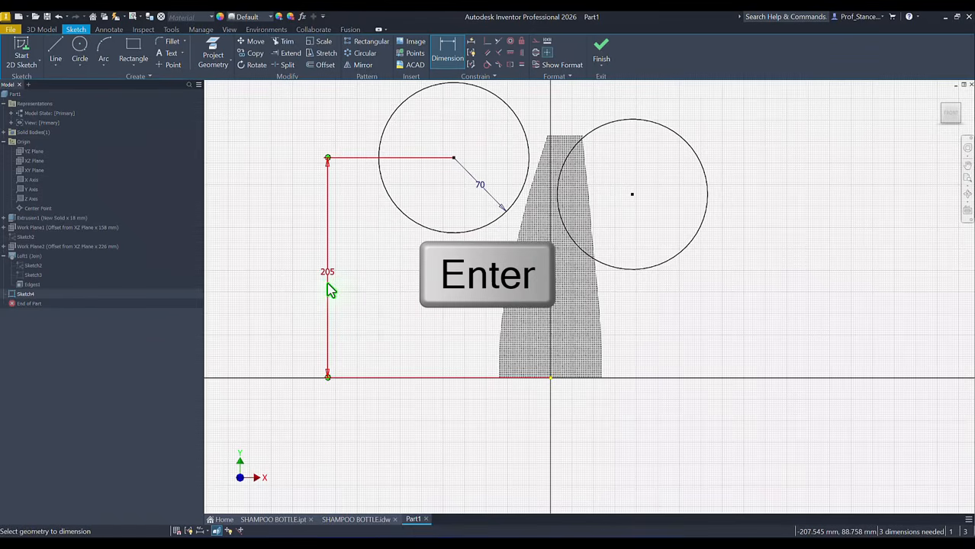
left_click(454, 159)
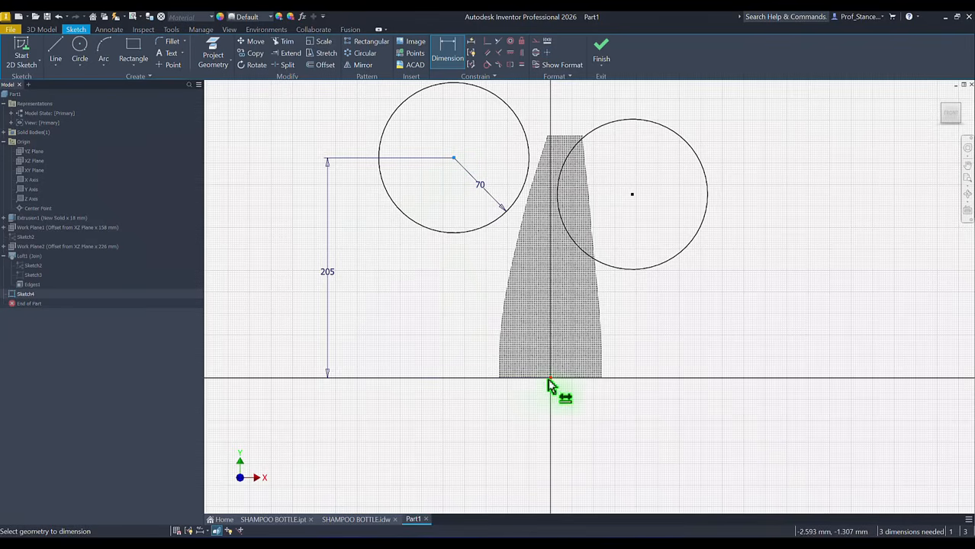
left_click(551, 379)
left_click(499, 419)
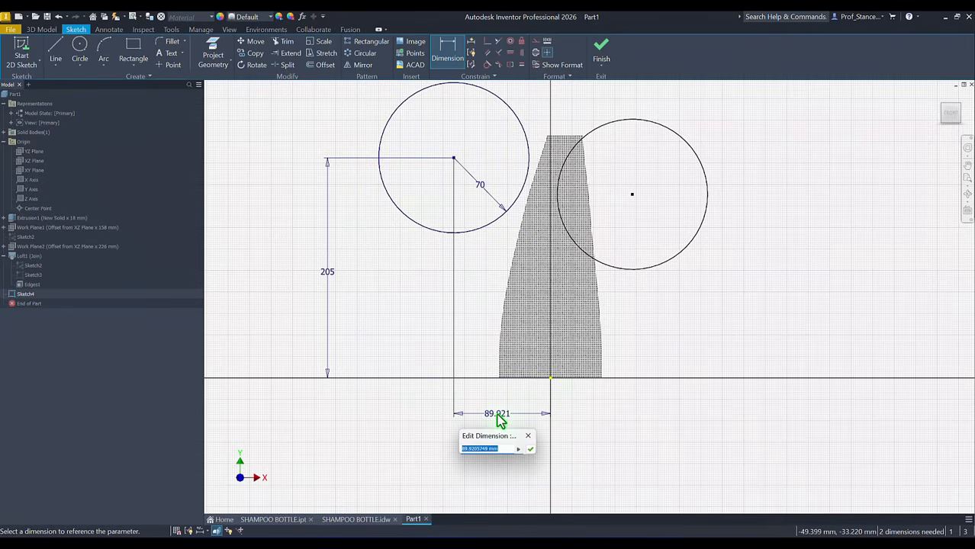
type("76")
key("Return")
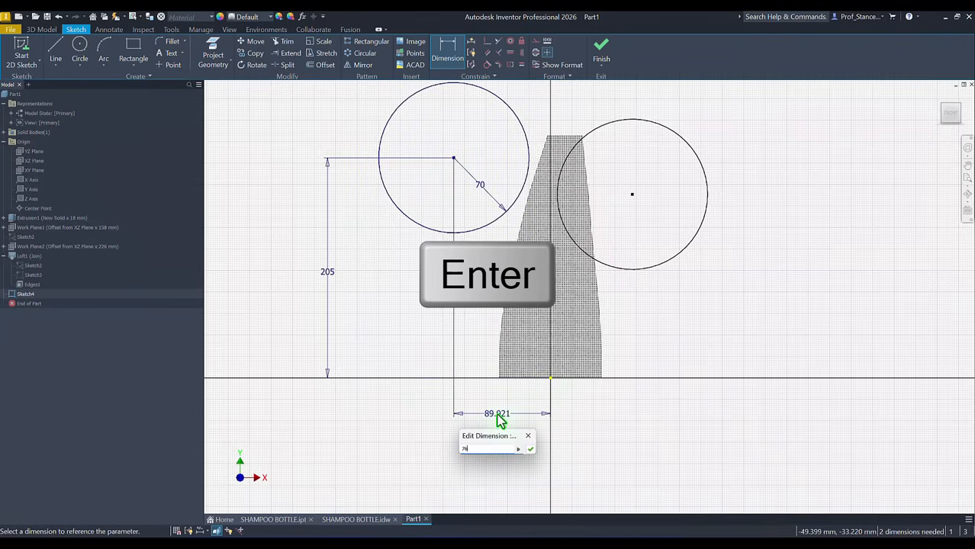
Step: Dimension the center of the circle on the positive X side 194 mm vertically and 98 mm horizontally from the origin, and finish the sketch
left_click(550, 378)
left_click(631, 193)
left_click(742, 289)
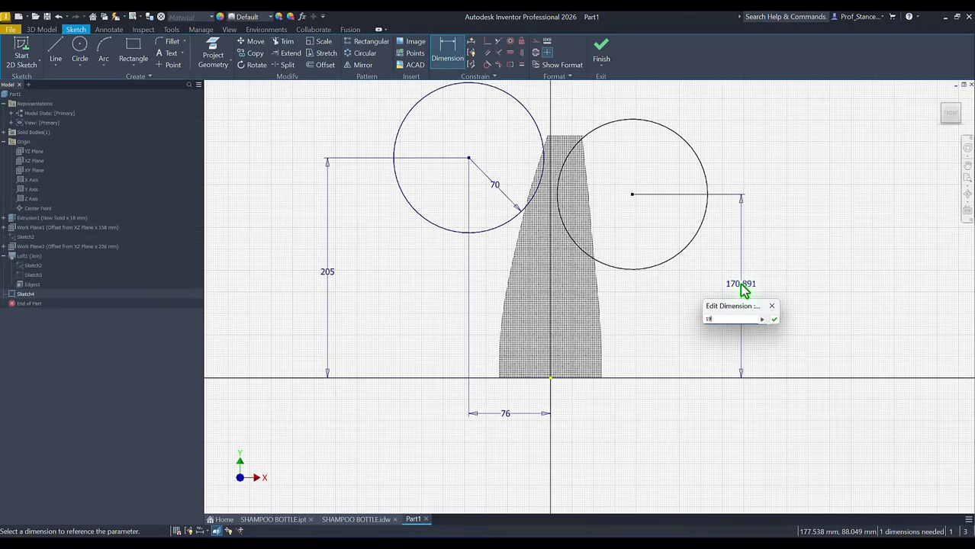
key("Return")
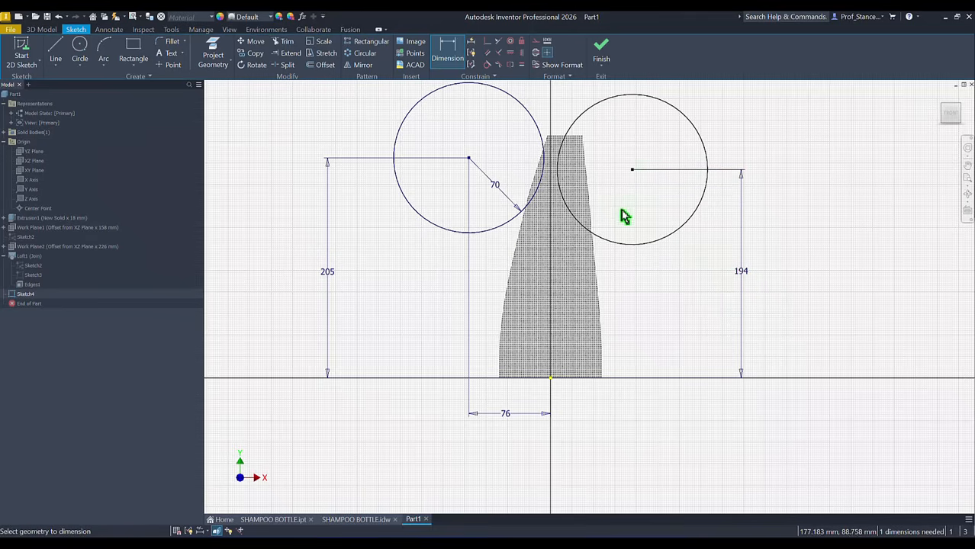
left_click(632, 170)
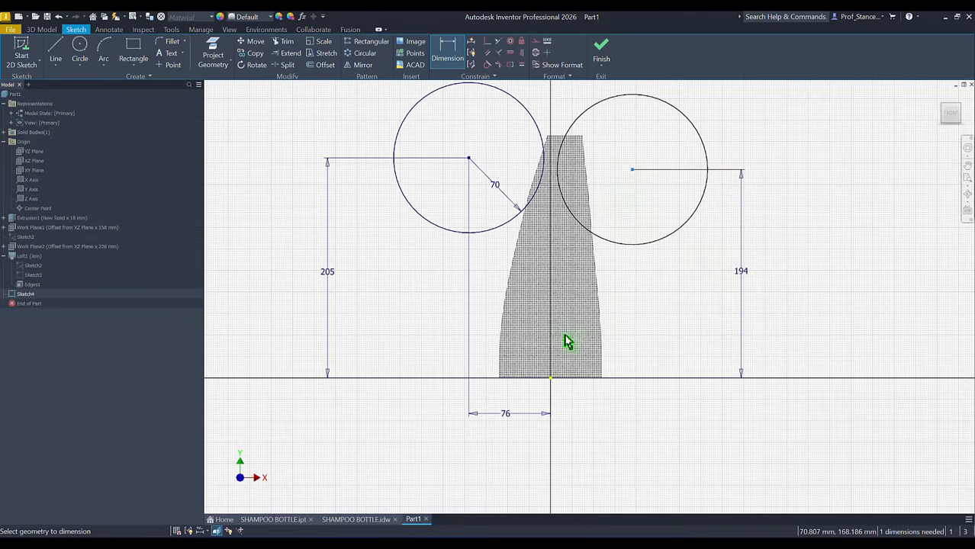
left_click(551, 386)
left_click(605, 424)
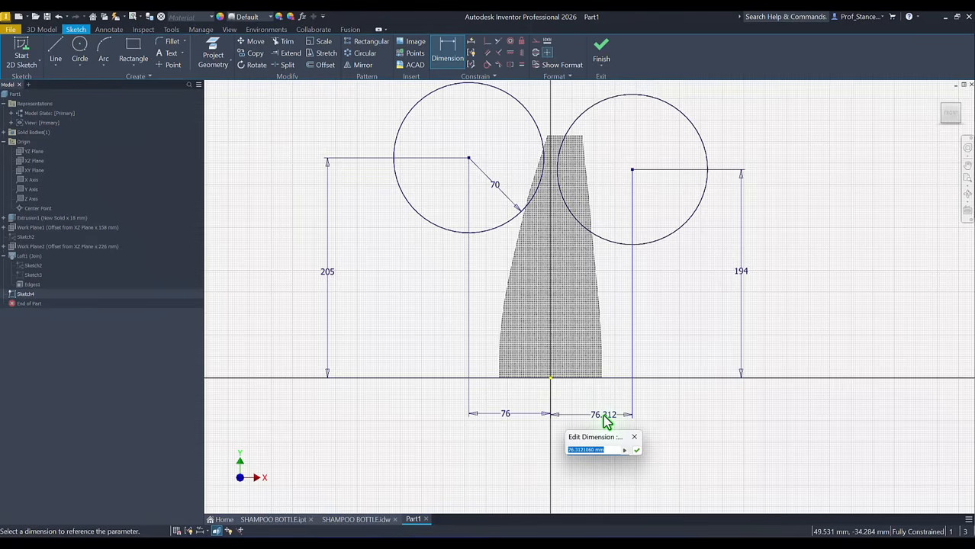
key("Return")
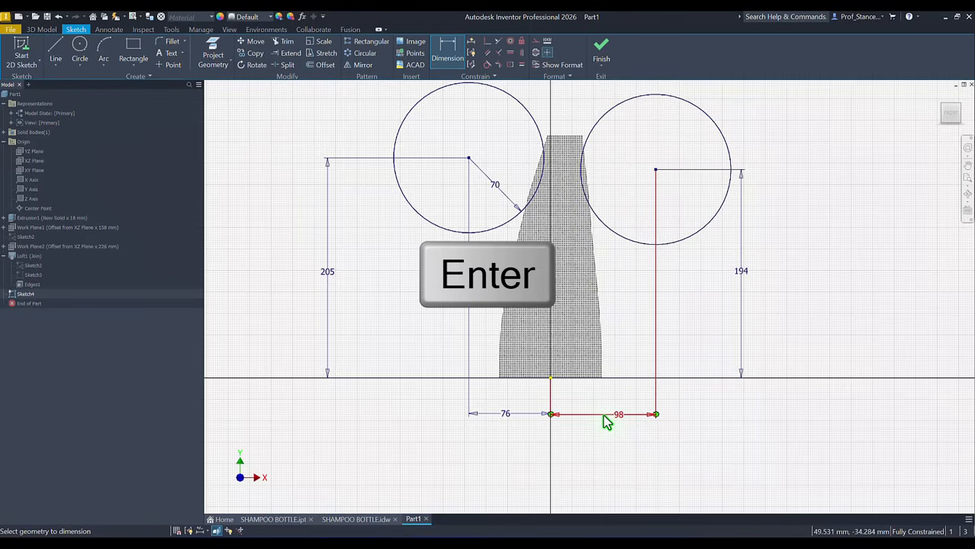
left_click(601, 52)
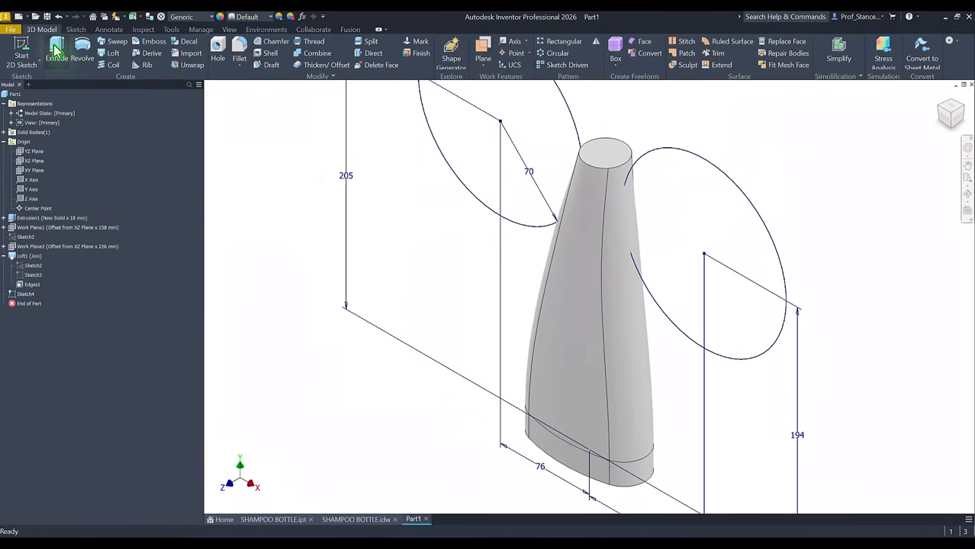
Step: Extrude both side circles as a symmetric cut through all of the lofted body
left_click(57, 52)
left_click(467, 162)
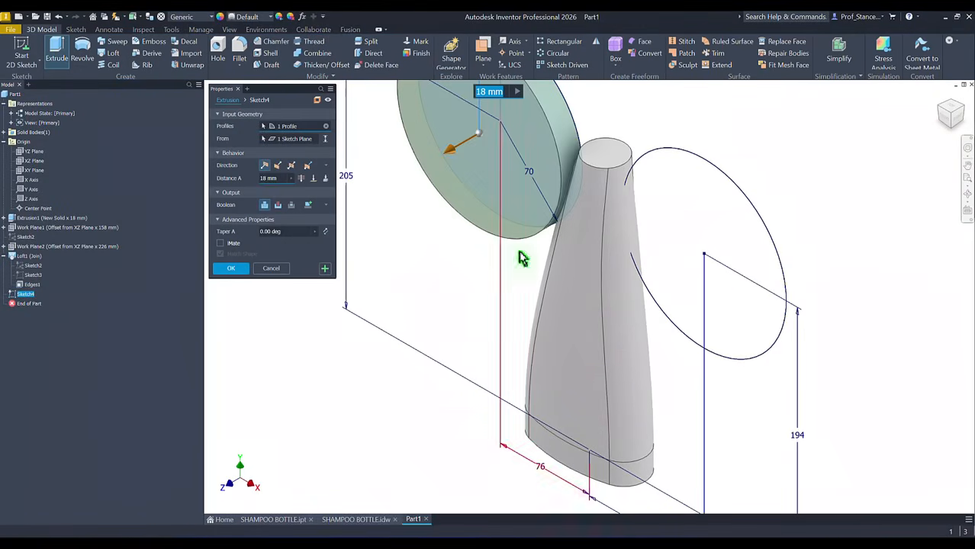
left_click(698, 238)
left_click(292, 166)
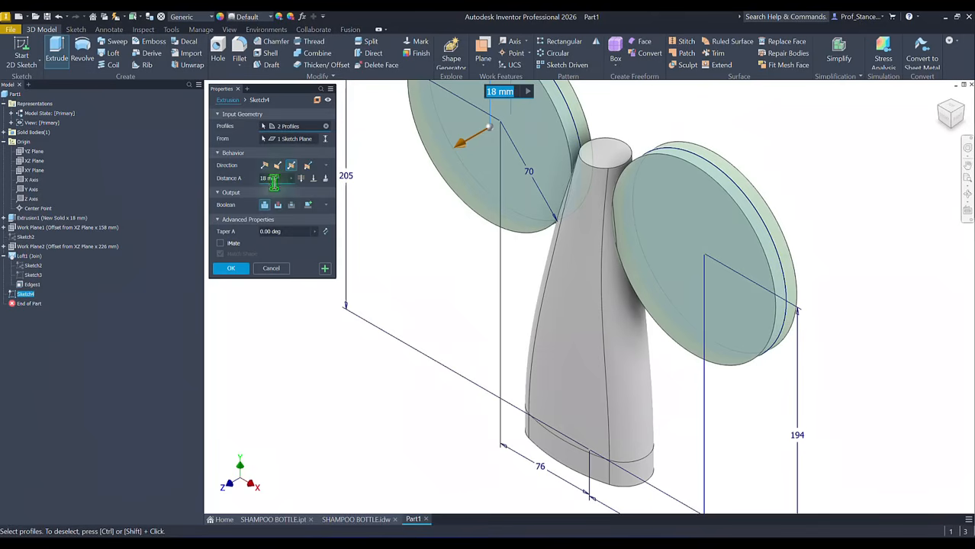
left_click(278, 205)
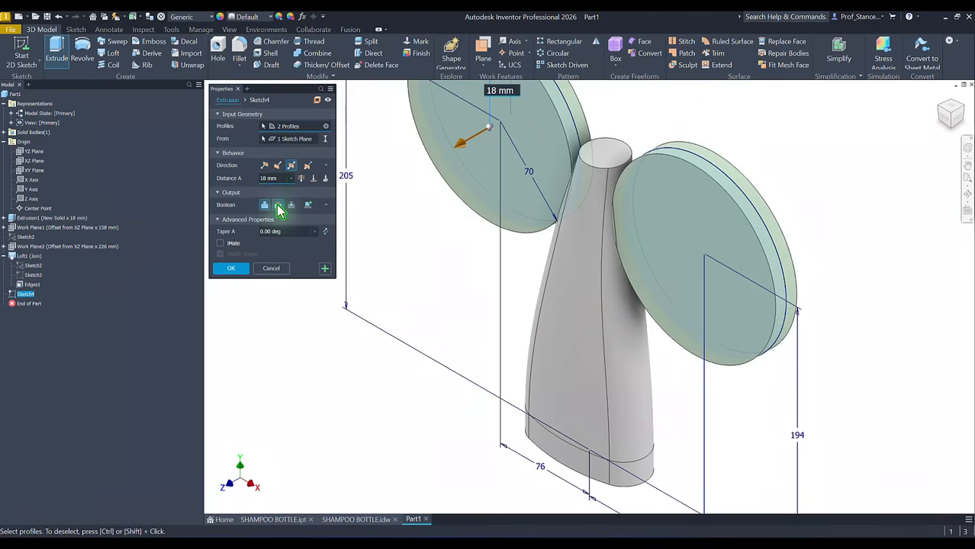
left_click(302, 178)
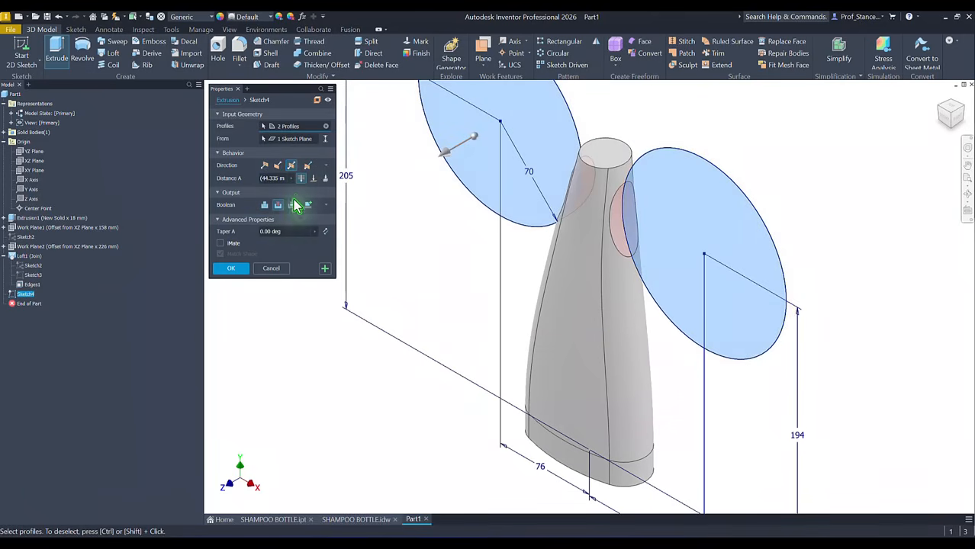
left_click(231, 269)
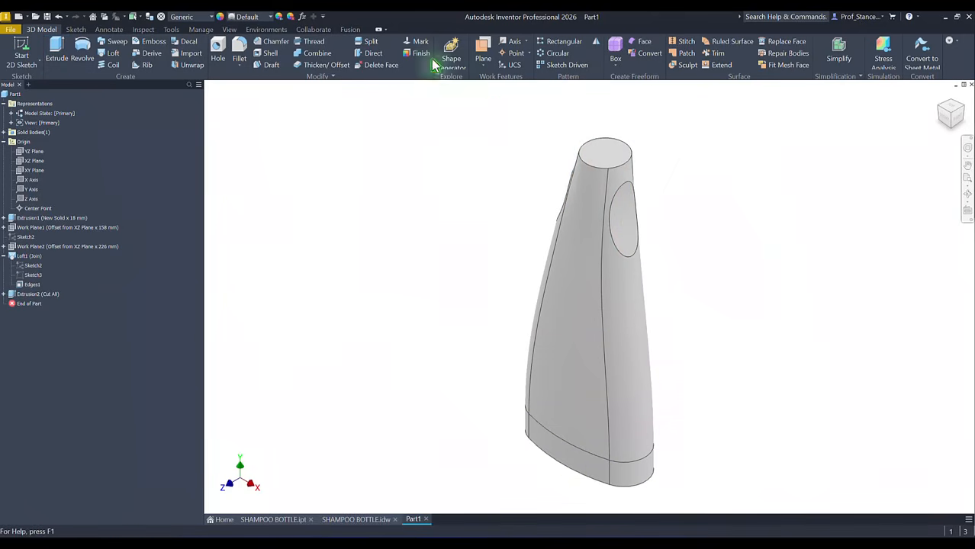
Step: Check the neck dimensions in the drawing, start a sketch on the bottle body's circular top face, and project that face's edge
key("ctrl+Tab")
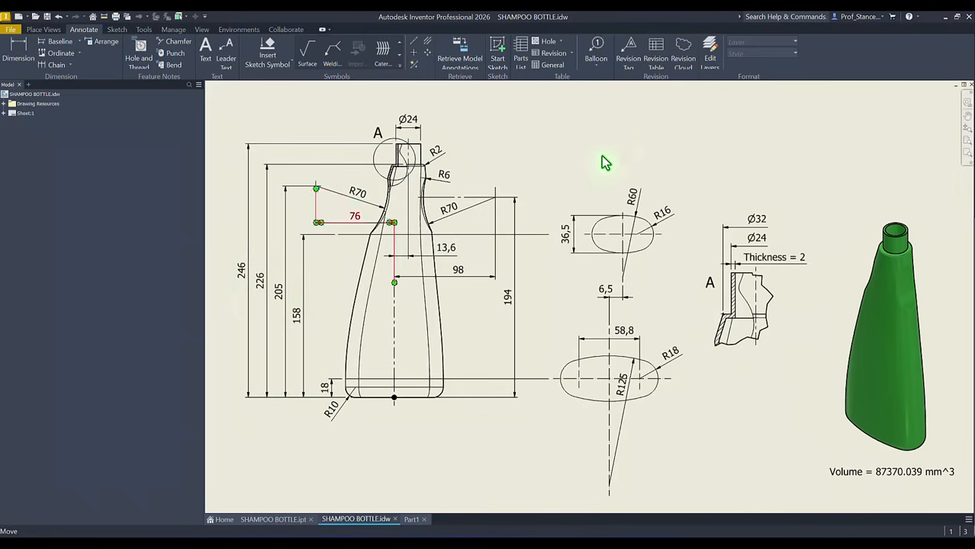
left_click(412, 520)
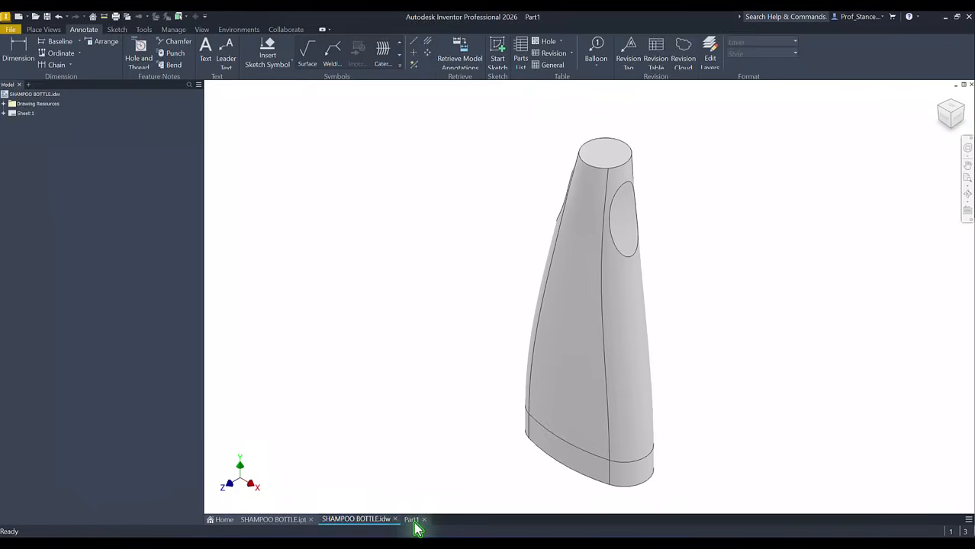
left_click(597, 155)
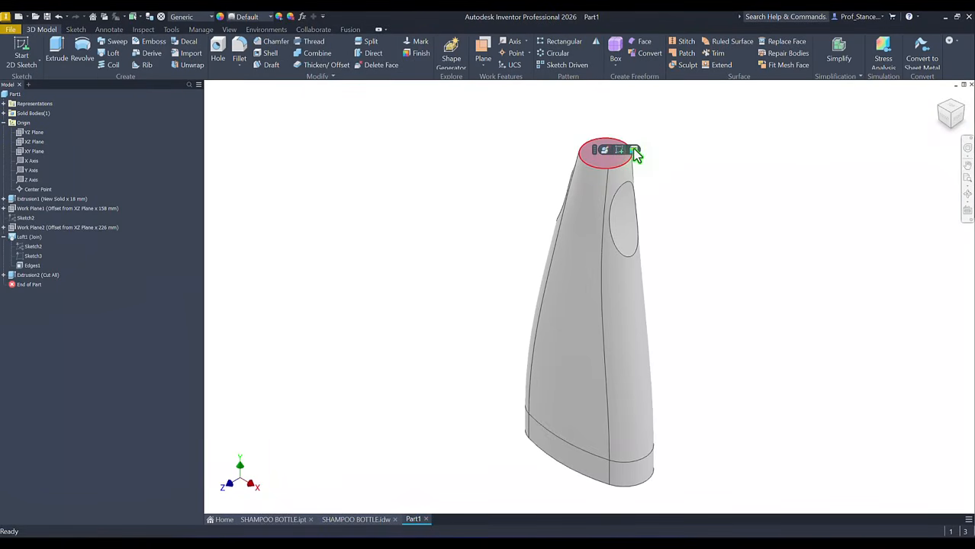
left_click(620, 150)
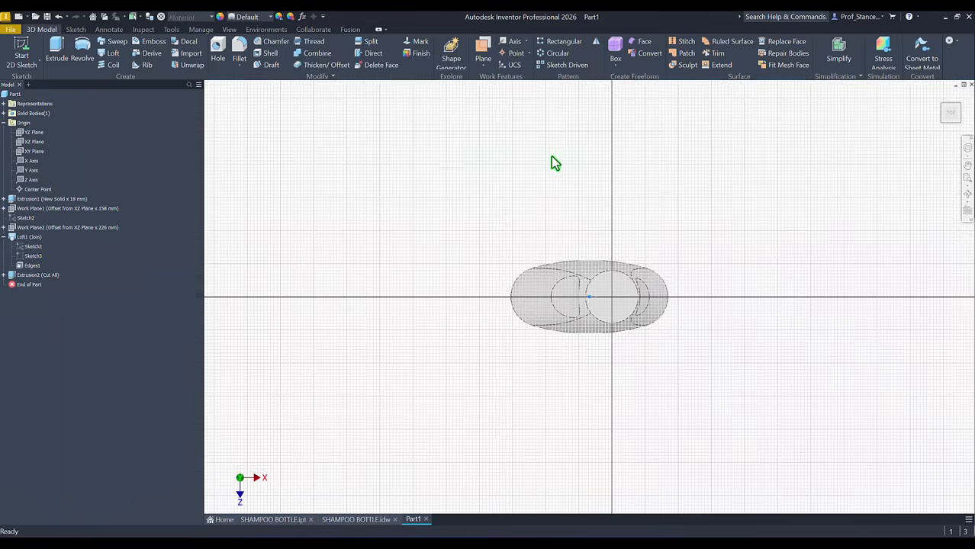
left_click(79, 47)
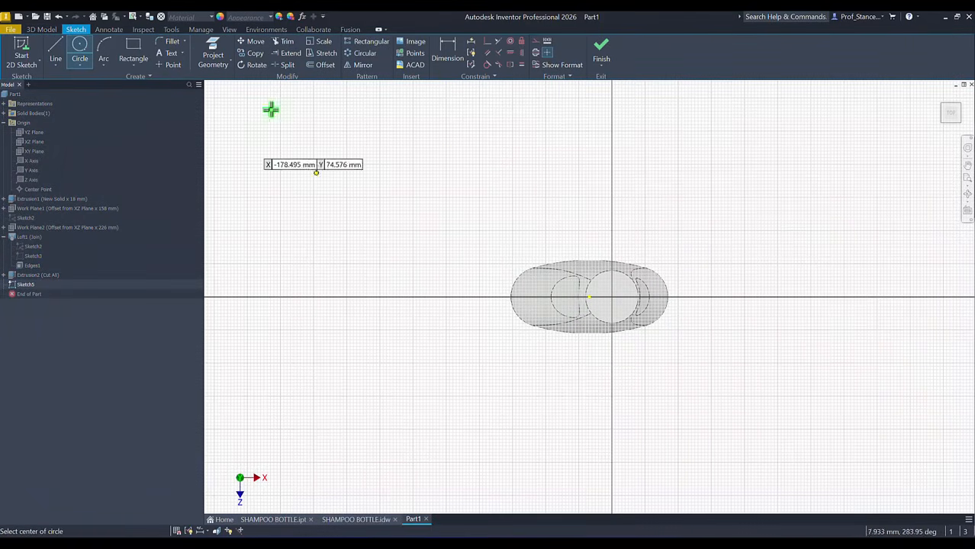
left_click(214, 53)
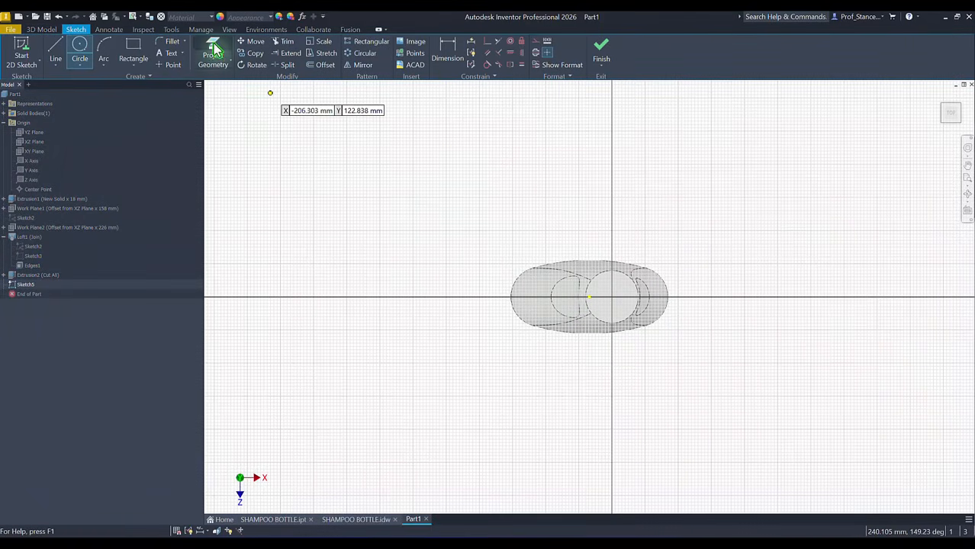
left_click(619, 277)
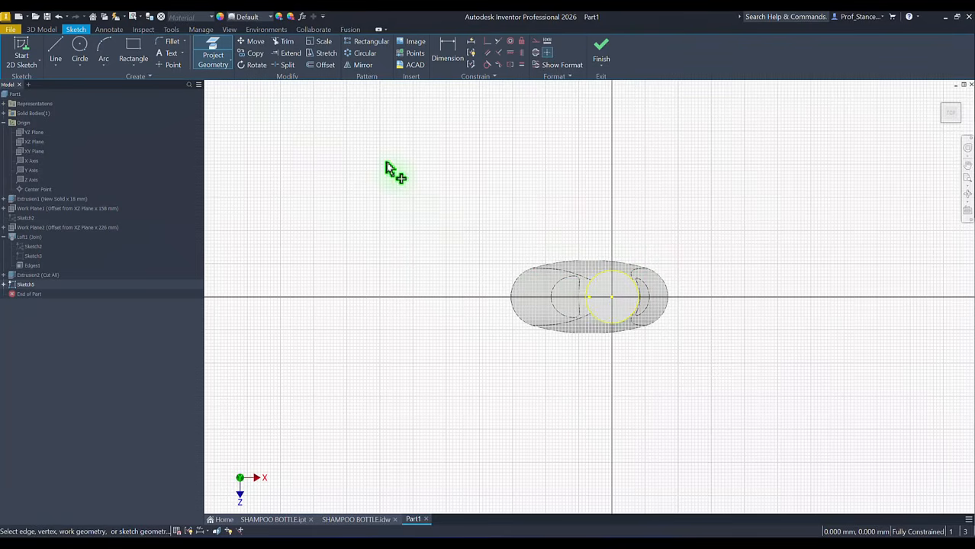
Step: Sketch a 24 mm diameter circle centered on the projected neck edge's center point
left_click(80, 48)
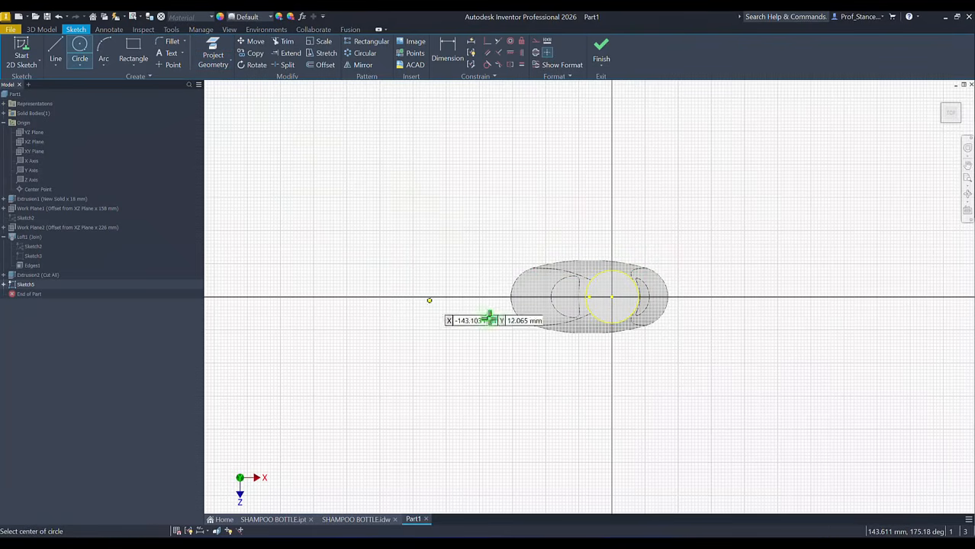
left_click(610, 297)
right_click(621, 310)
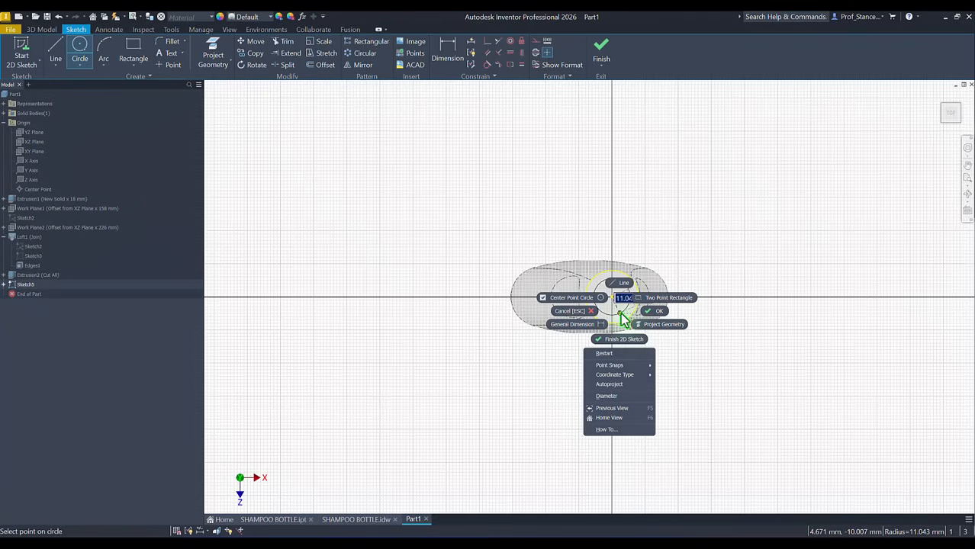
left_click(612, 396)
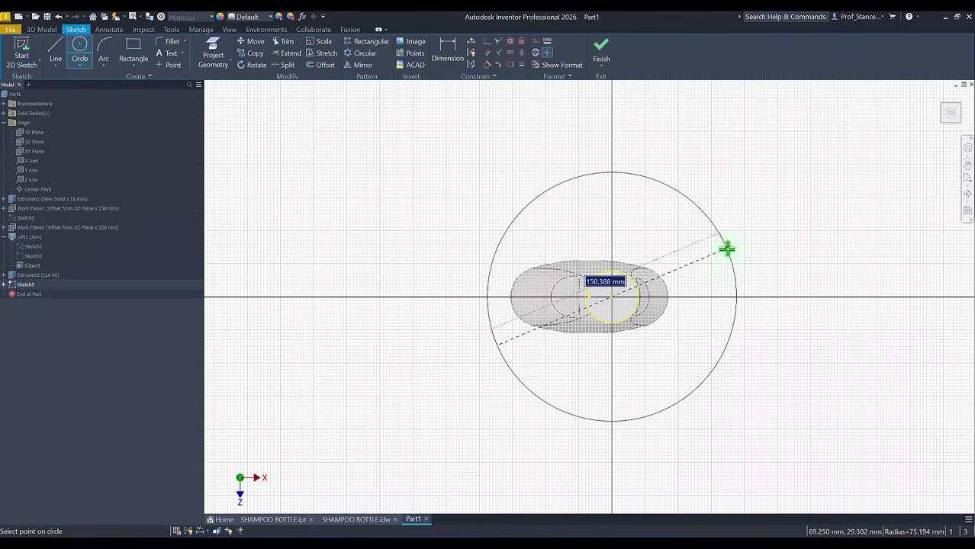
type("2")
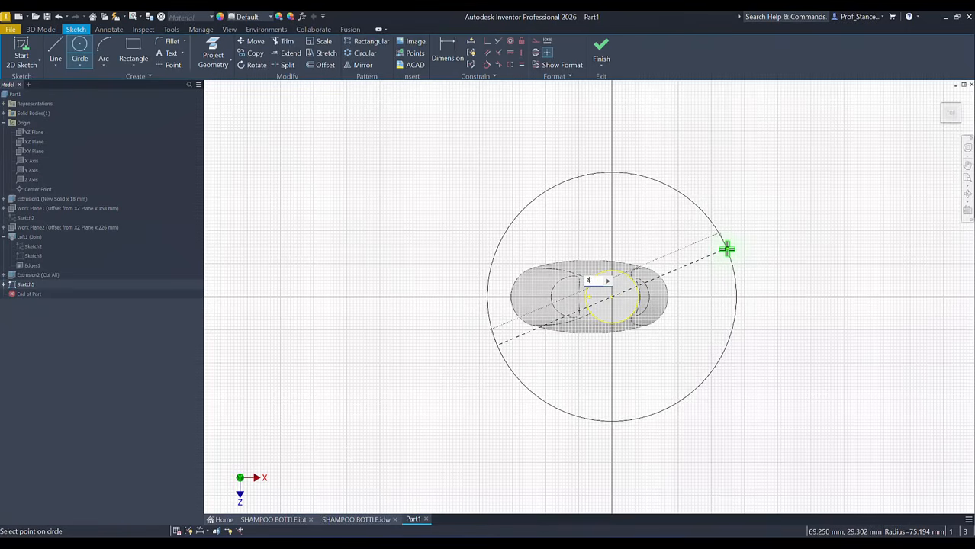
type("4")
key("Return")
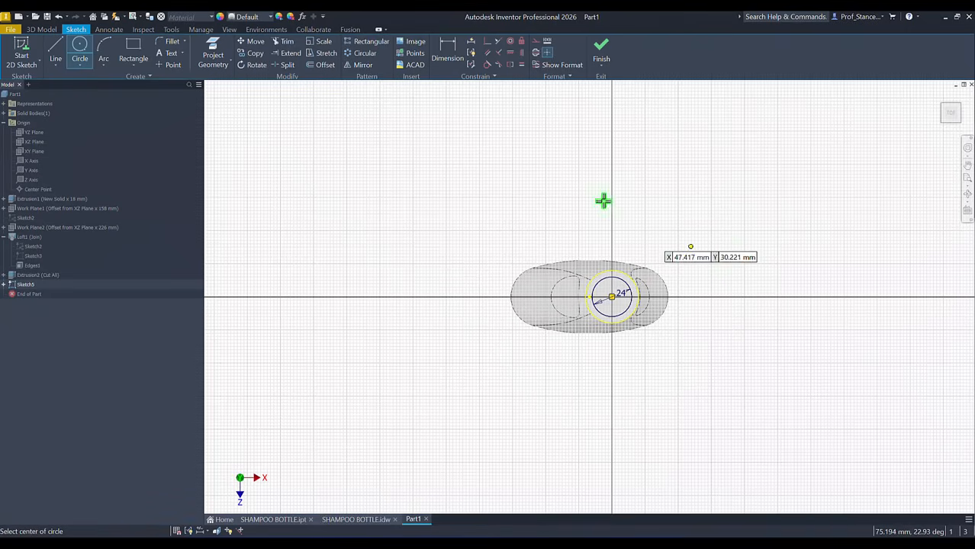
Step: Finish the neck sketch and extrude the 24 mm circle upward by 246-226 mm, joined to the bottle body
left_click(600, 47)
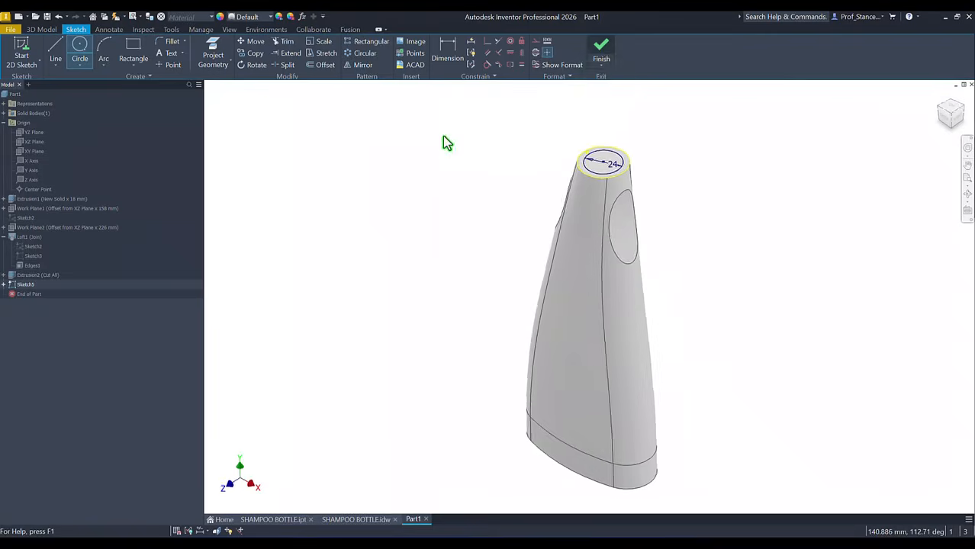
left_click(57, 52)
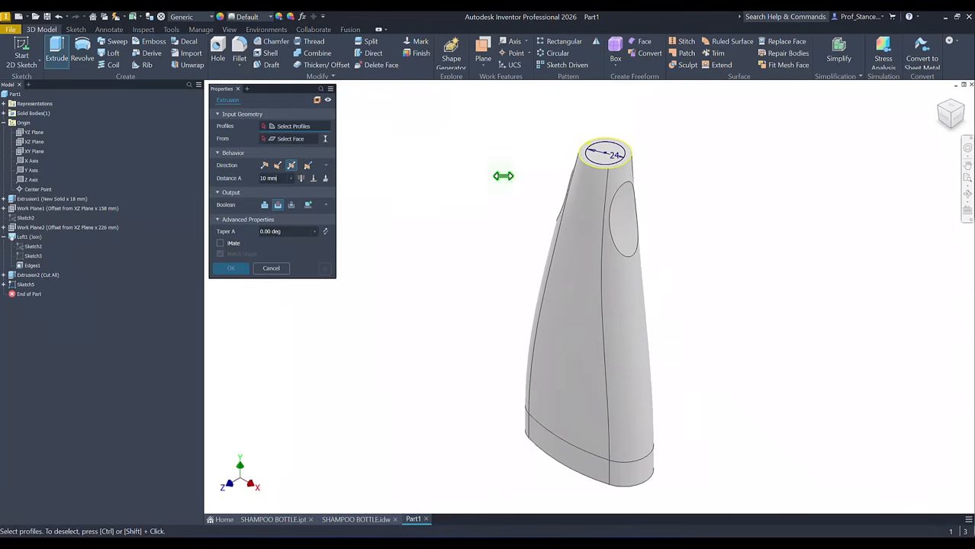
left_click(607, 156)
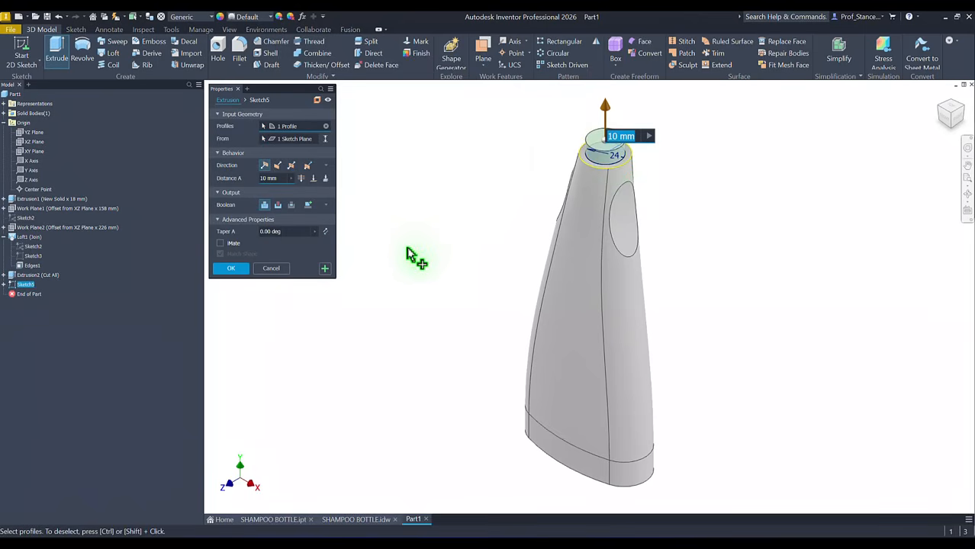
type("246")
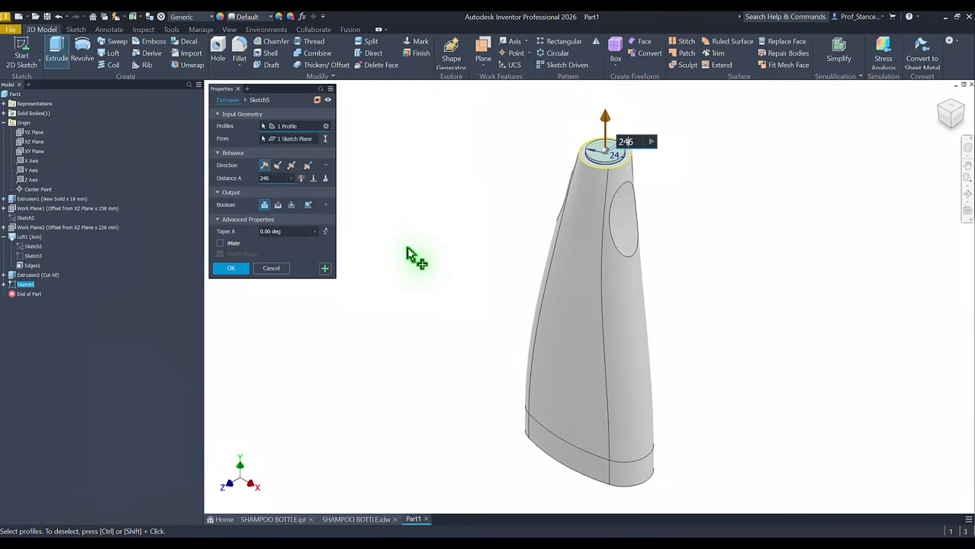
type("-226")
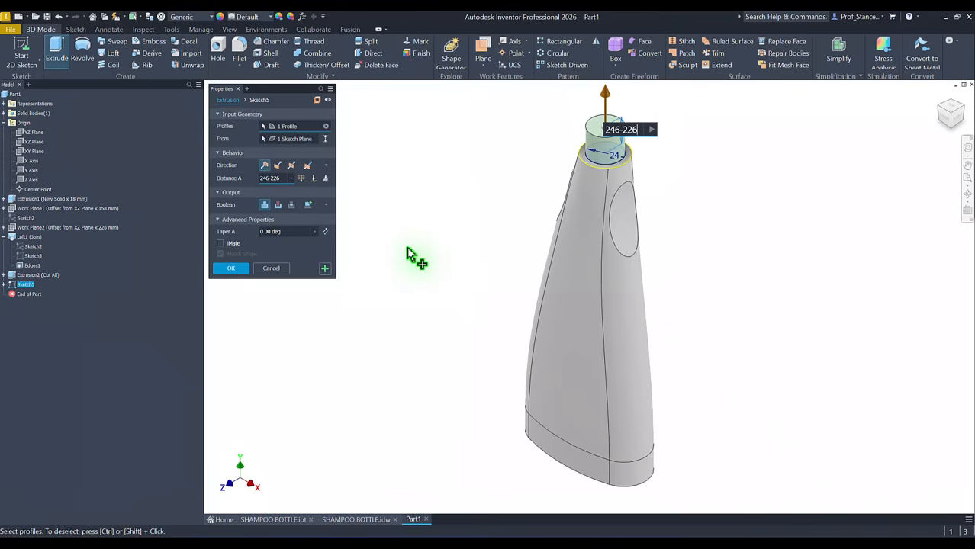
left_click(232, 268)
Step: Check the neck and side fillet radii in the drawing, and fillet the outer edge of the shoulder around the neck at 2 mm
left_click(355, 519)
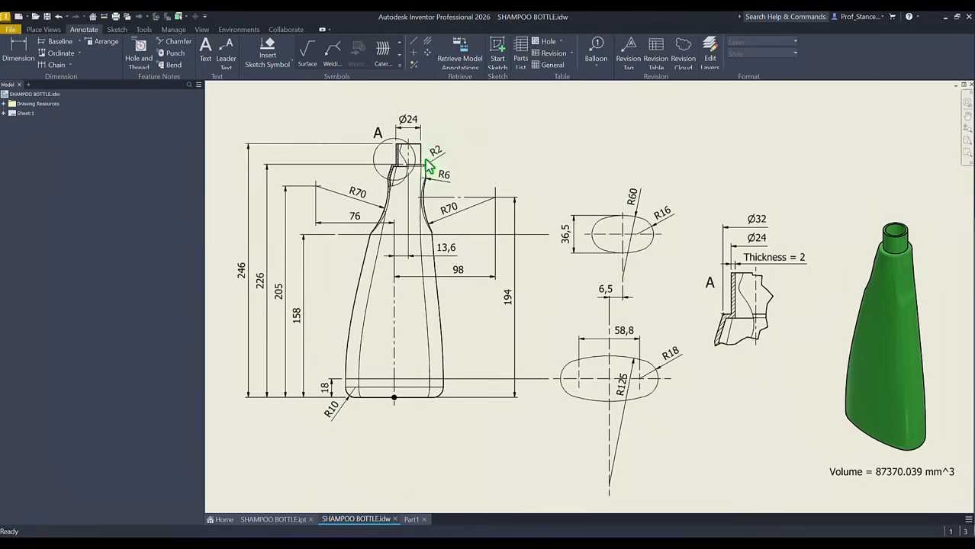
left_click(442, 183)
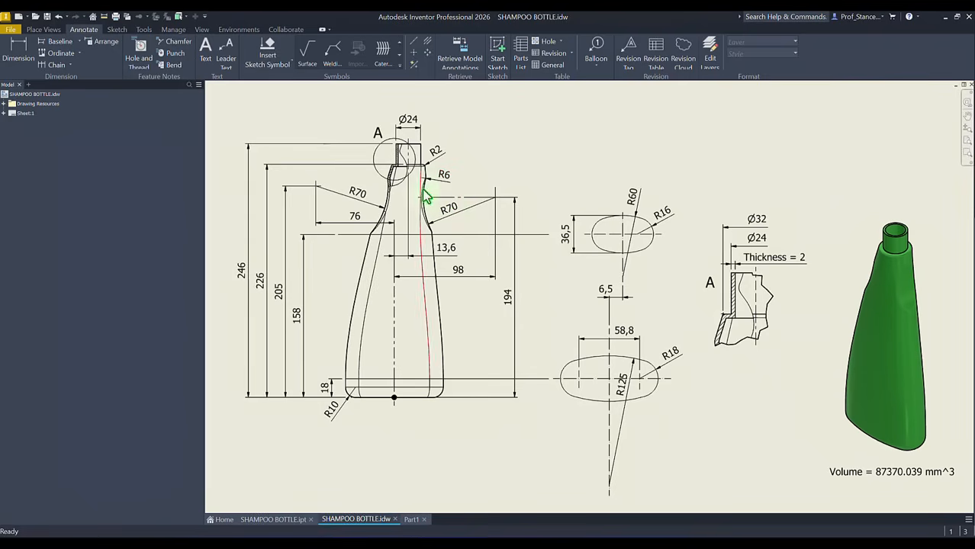
left_click(407, 210)
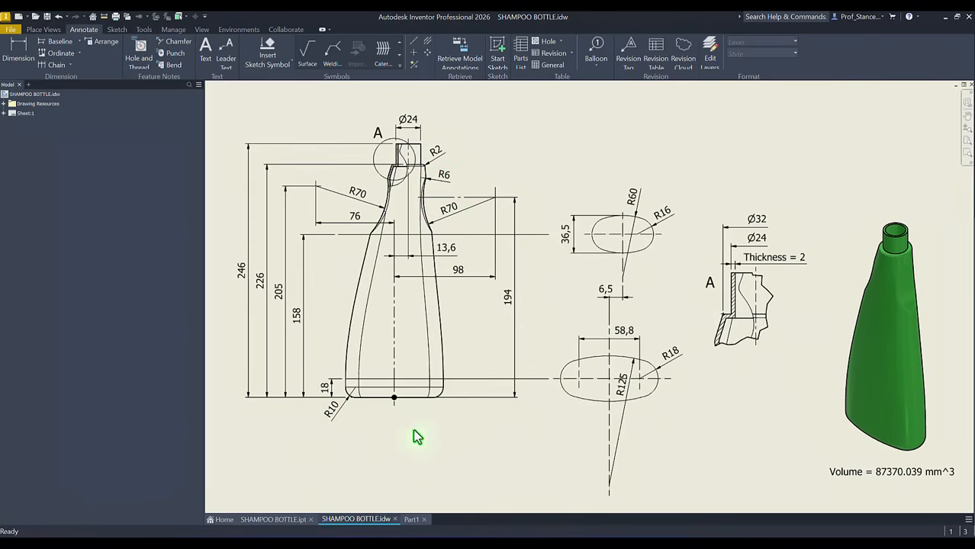
left_click(411, 520)
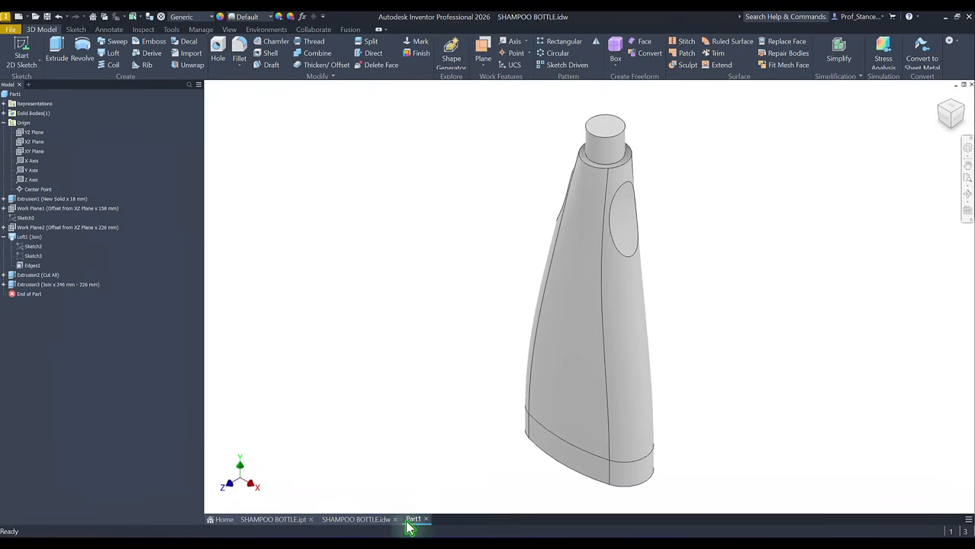
left_click(633, 164)
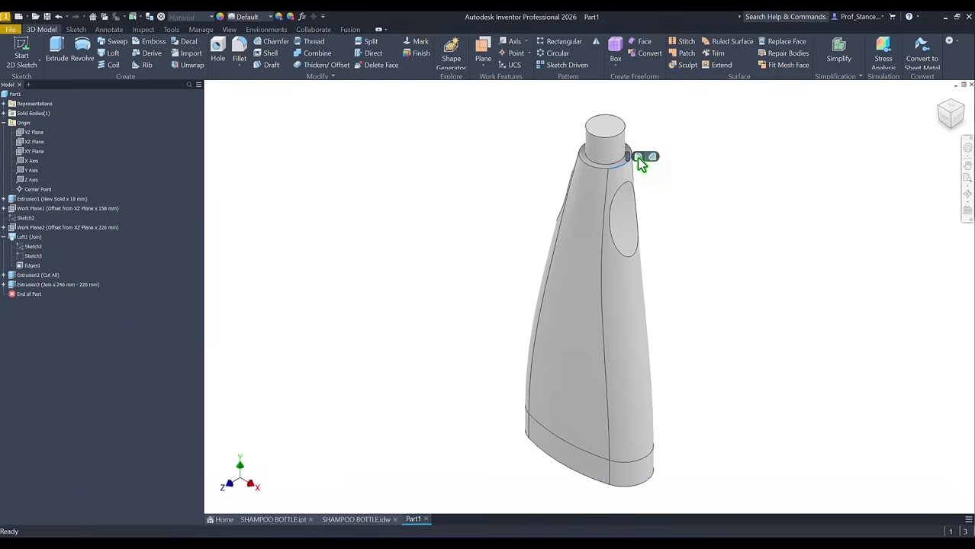
left_click(645, 157)
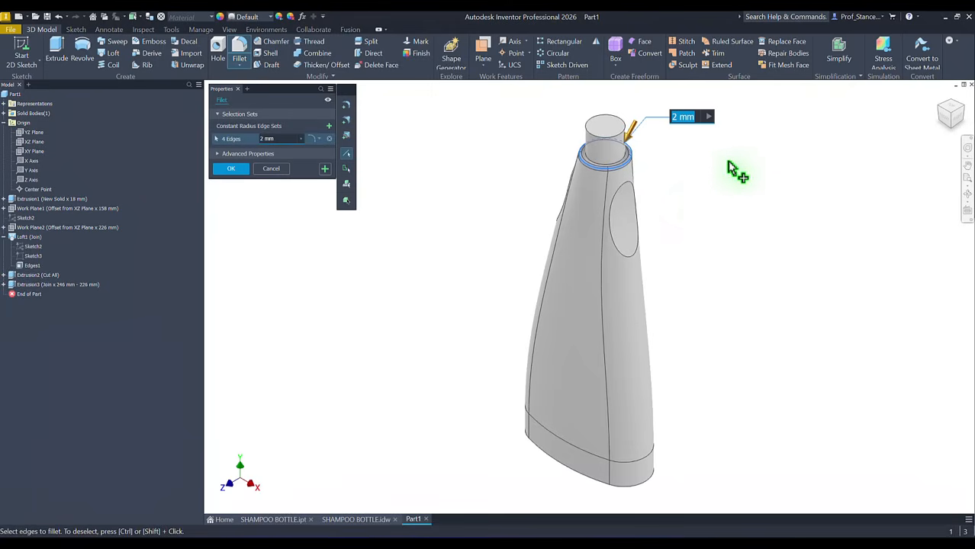
left_click(326, 170)
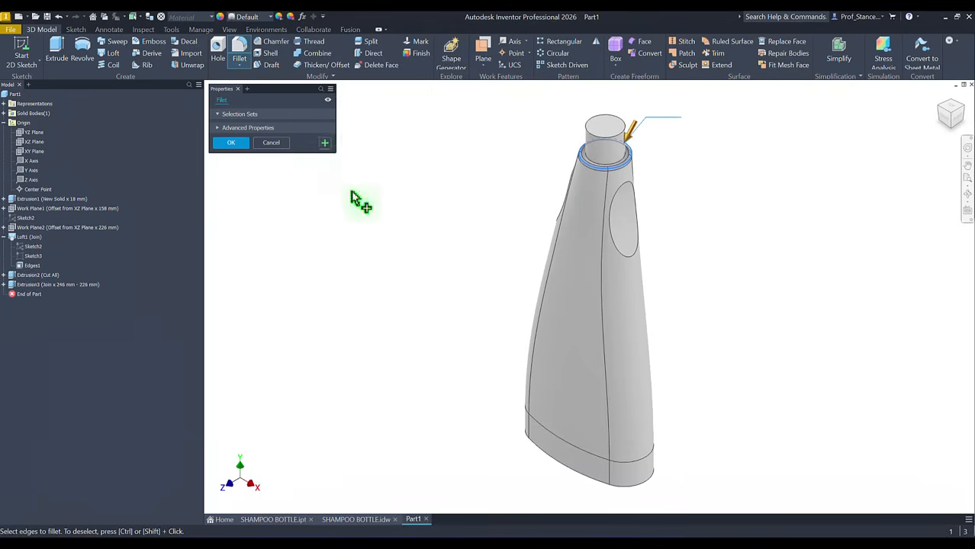
Step: Fillet the edges of both curved side cuts with a 6 mm radius
left_click(622, 254)
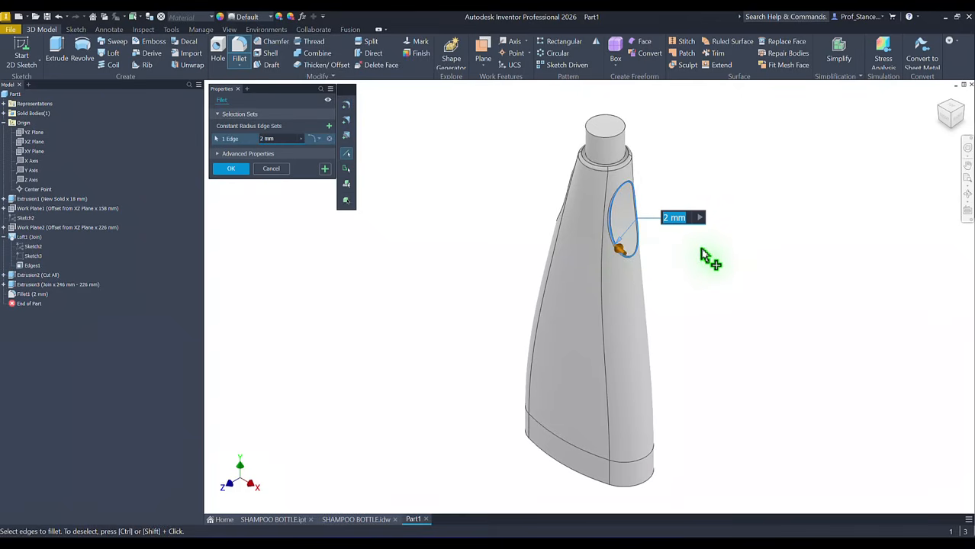
type("6")
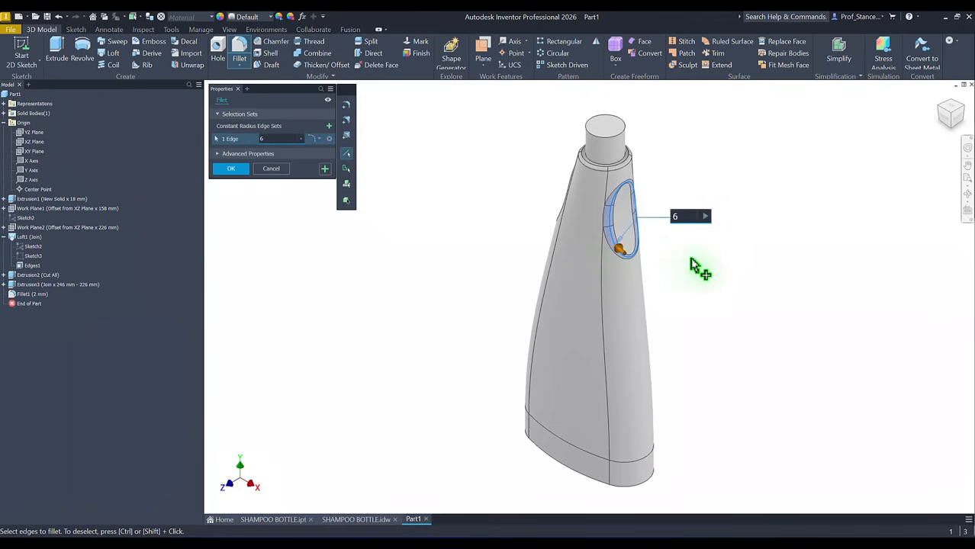
middle_click_drag(582, 275, 565, 245, "shift")
left_click(576, 254)
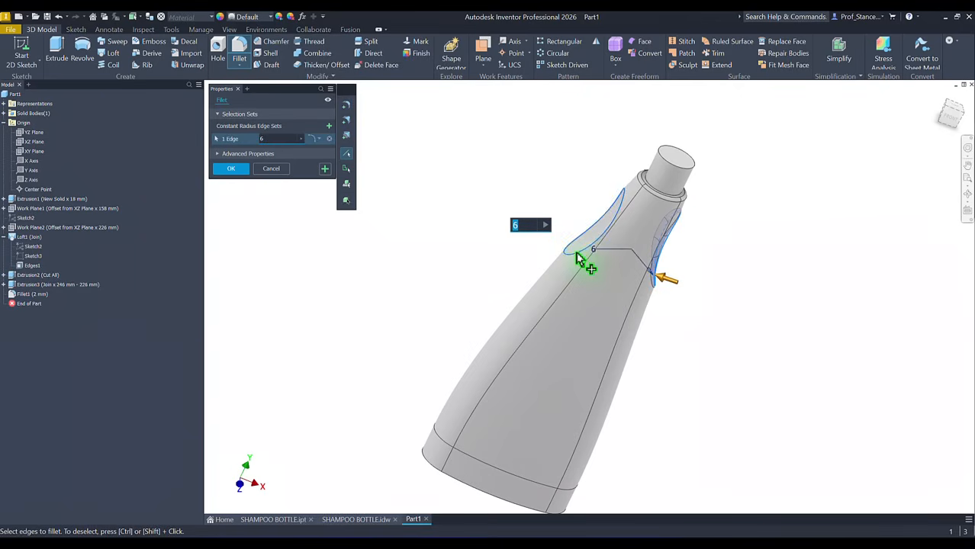
left_click(325, 170)
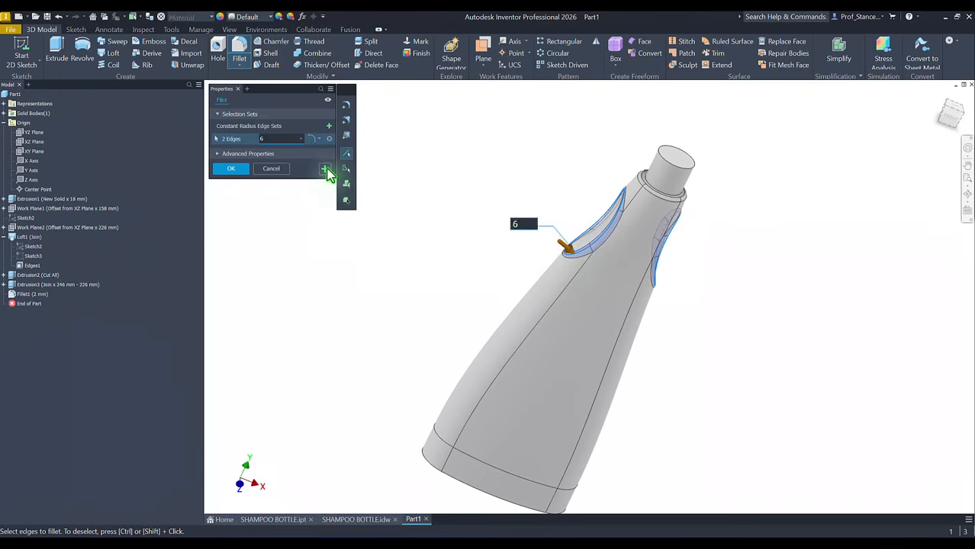
Step: Fillet the bottle's bottom edge loop with a 10 mm radius and return to the home view
left_click(428, 464)
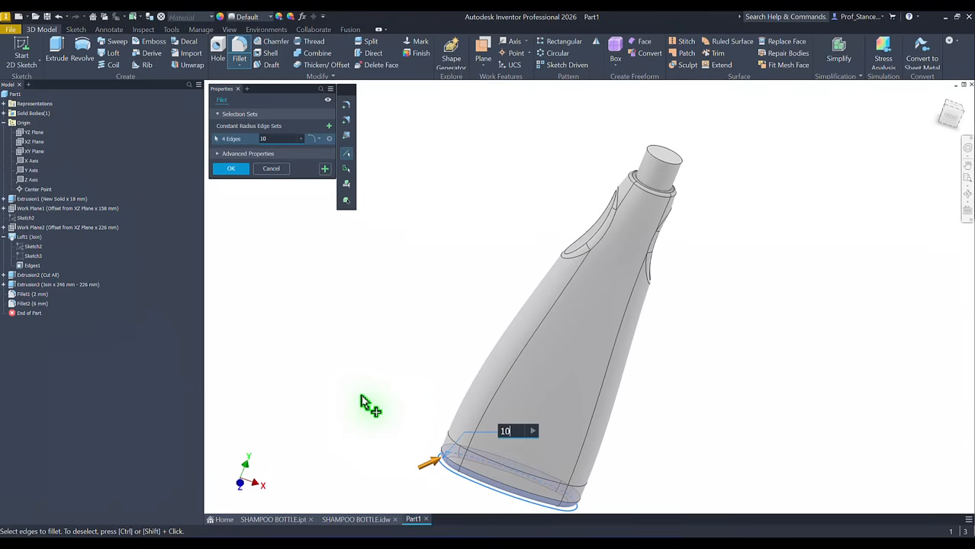
left_click(230, 168)
key("F6")
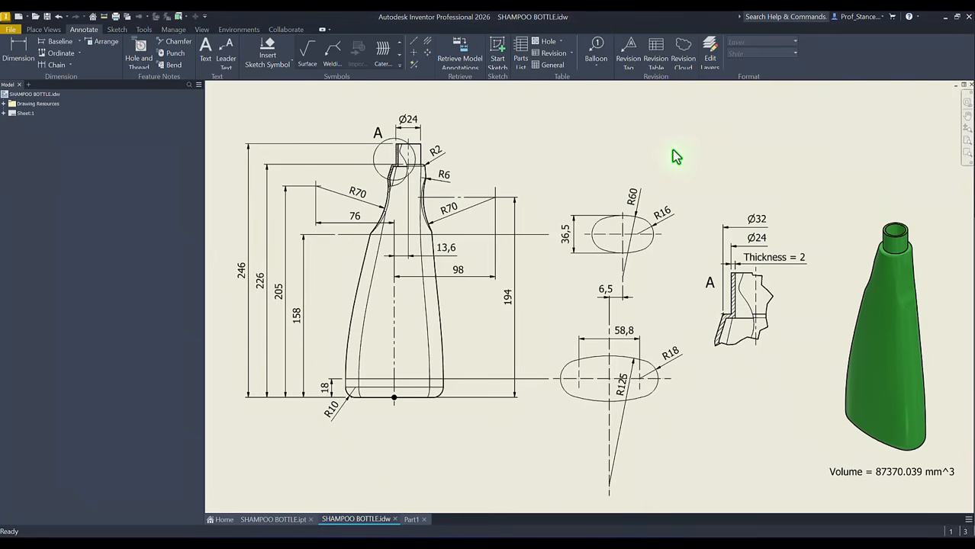
Step: Shell the bottle inward with a 2 mm wall thickness, removing the top face of the neck
left_click(411, 520)
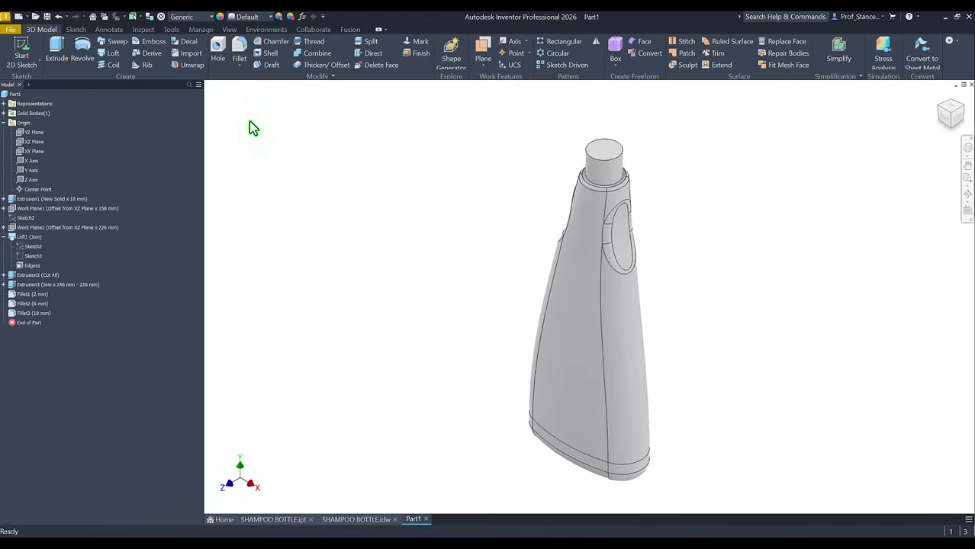
left_click(266, 53)
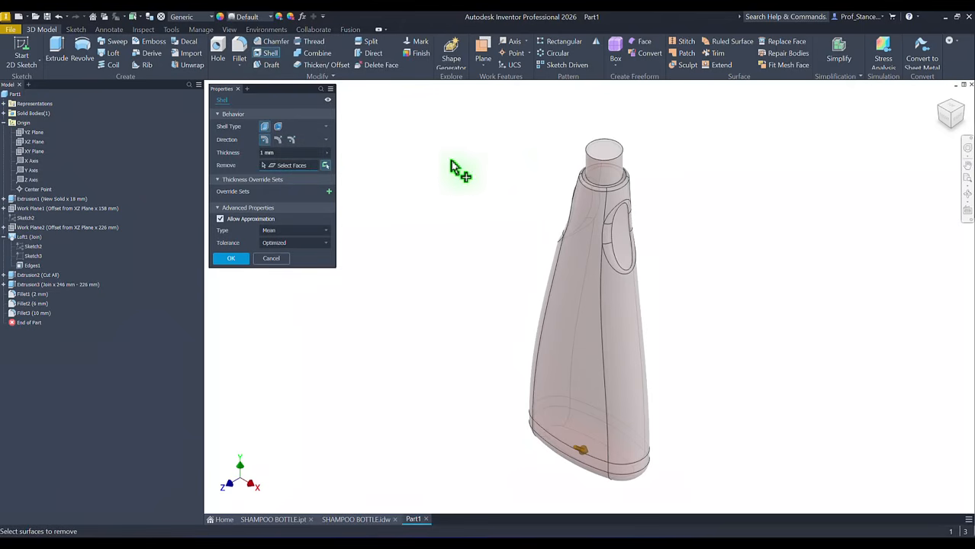
left_click(602, 151)
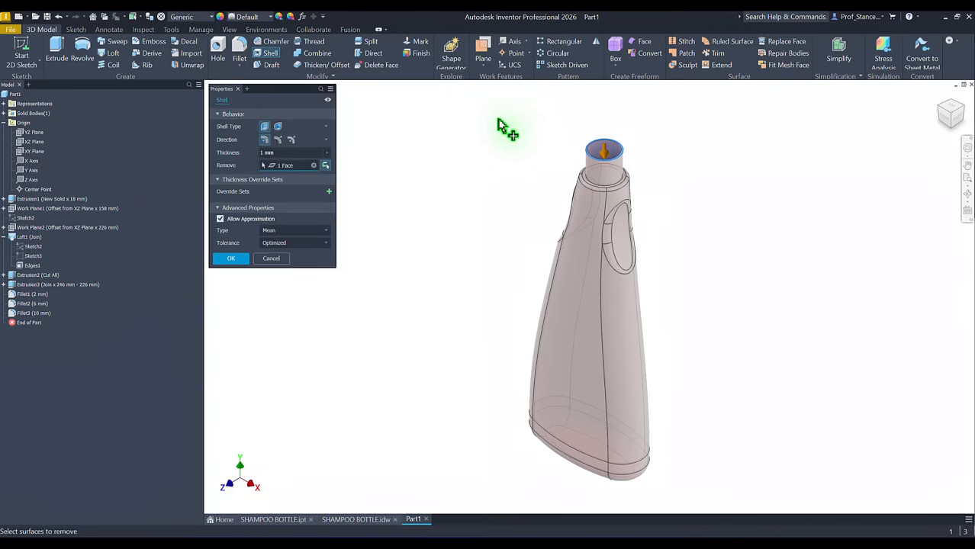
left_click(269, 153)
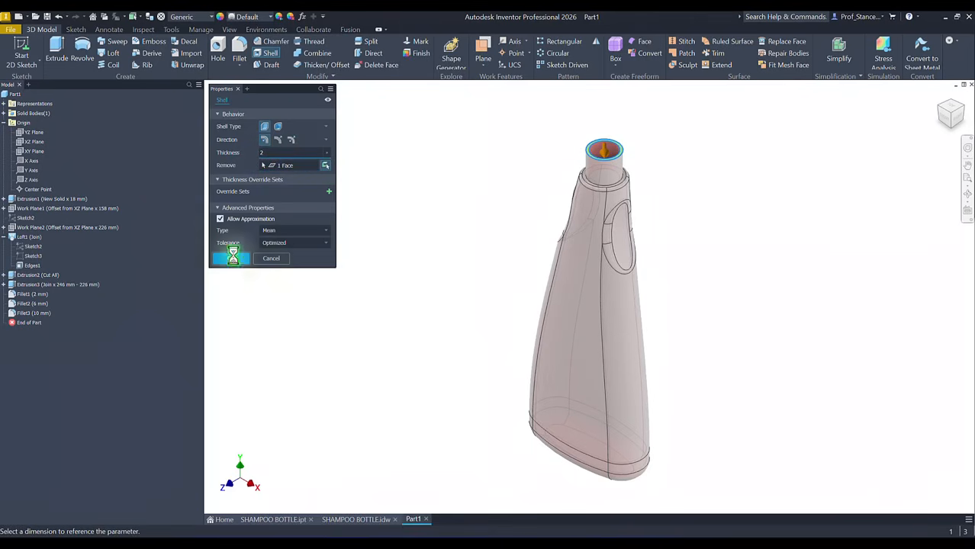
key("Return")
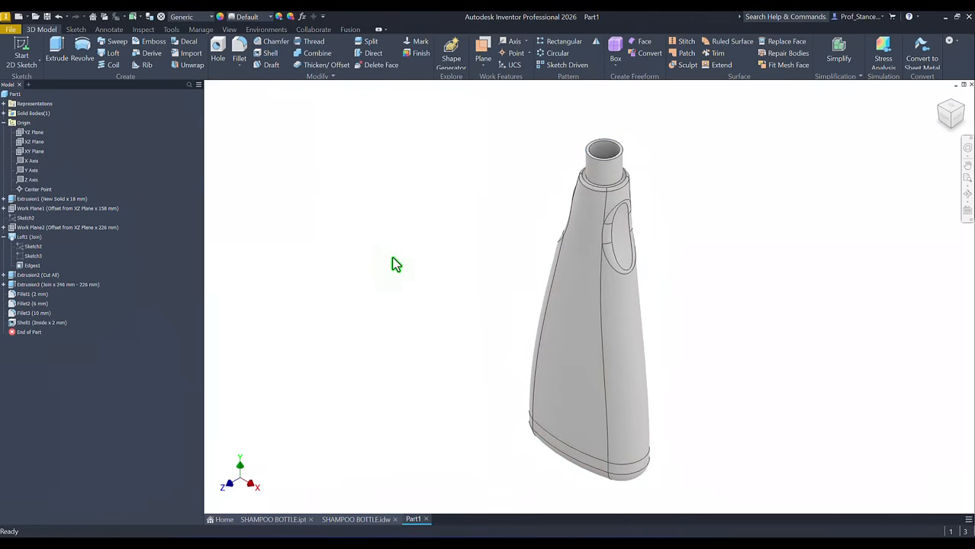
Step: Collapse the Loft and Origin nodes, and copy the volume value from the part's physical iProperties
left_click(3, 236)
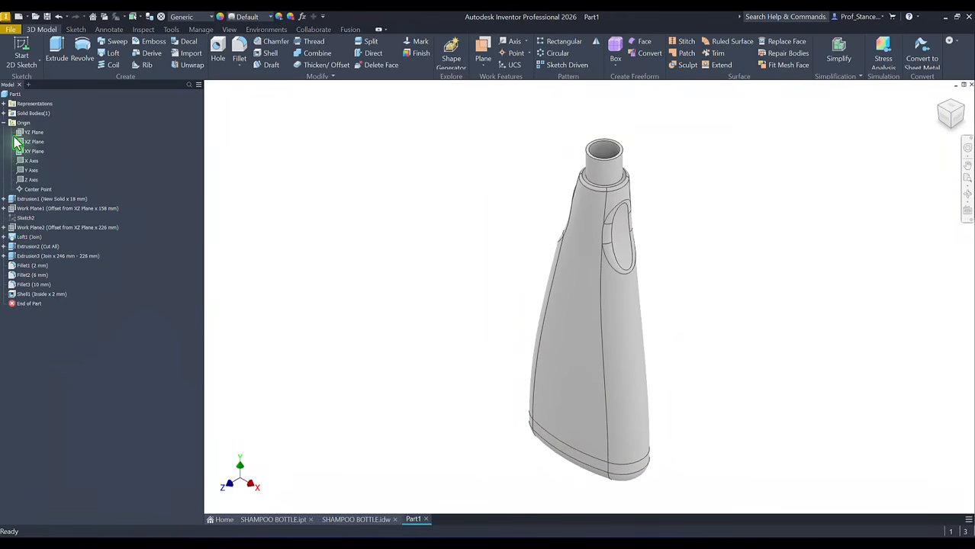
left_click(3, 122)
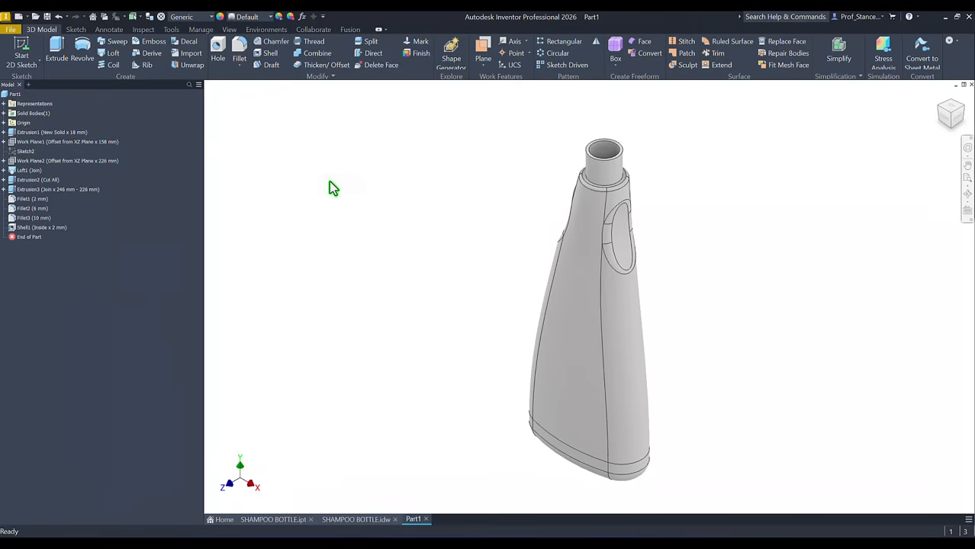
right_click(10, 95)
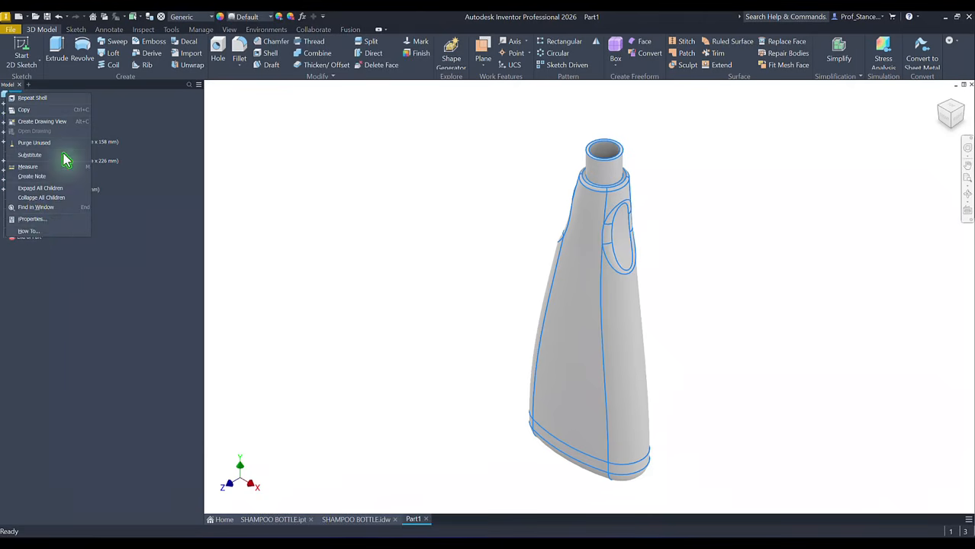
left_click(34, 219)
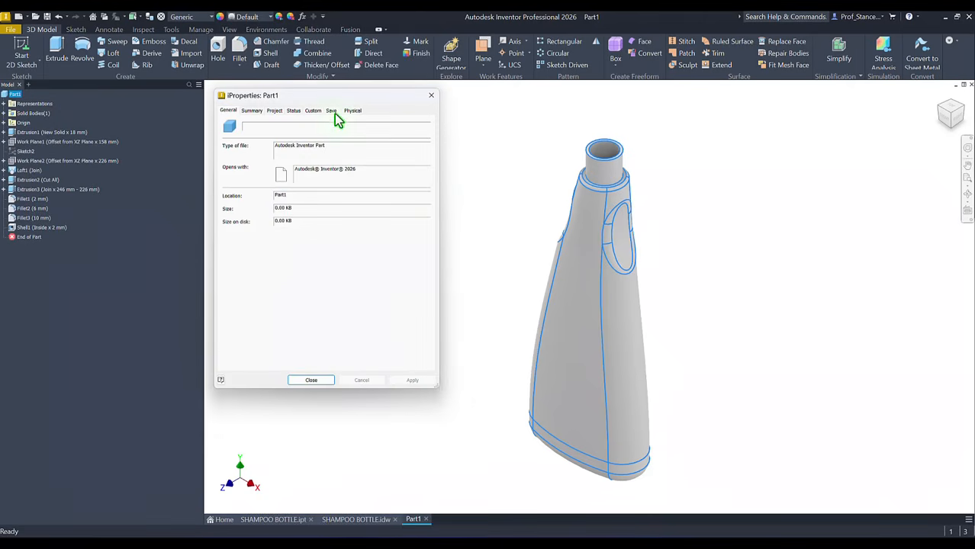
left_click(352, 111)
left_click(405, 133)
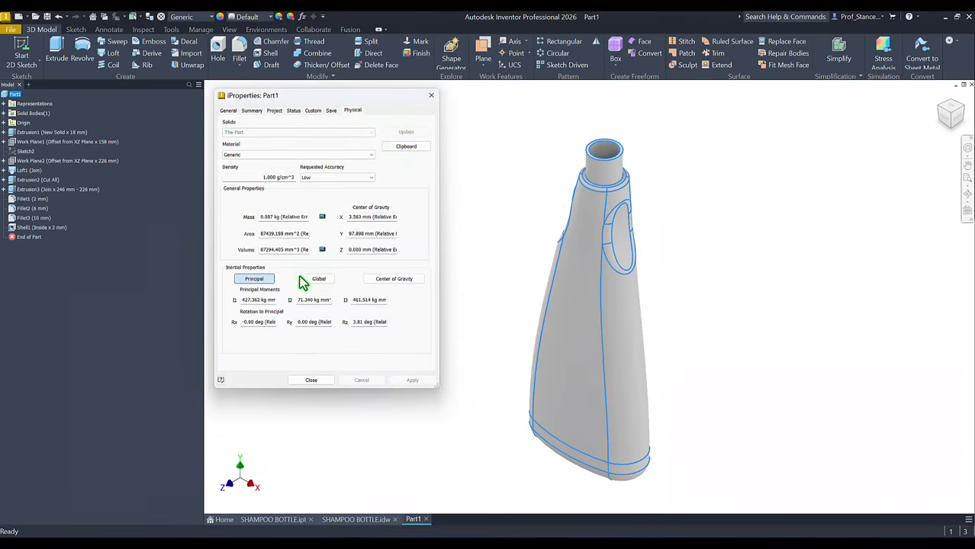
left_click_drag(298, 252, 212, 256)
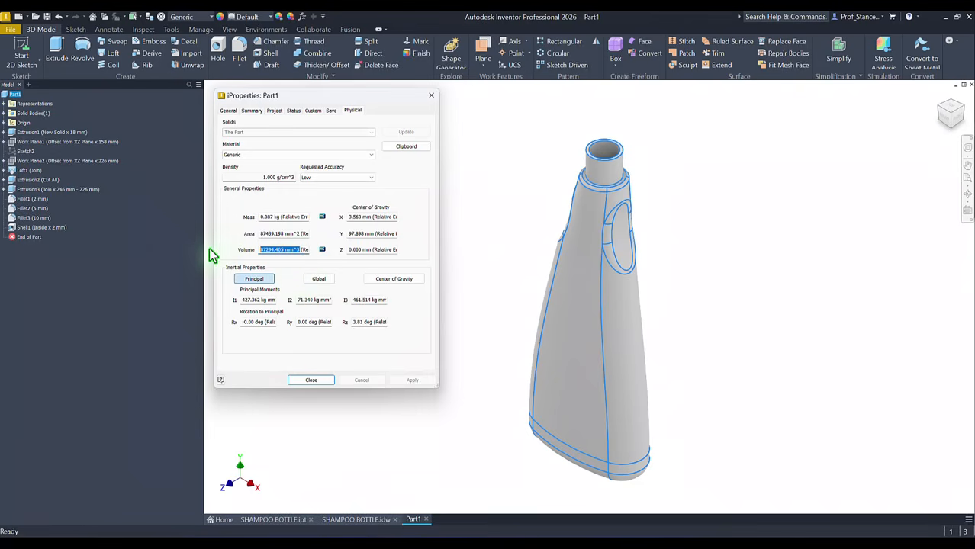
key("ctrl+c")
left_click(320, 381)
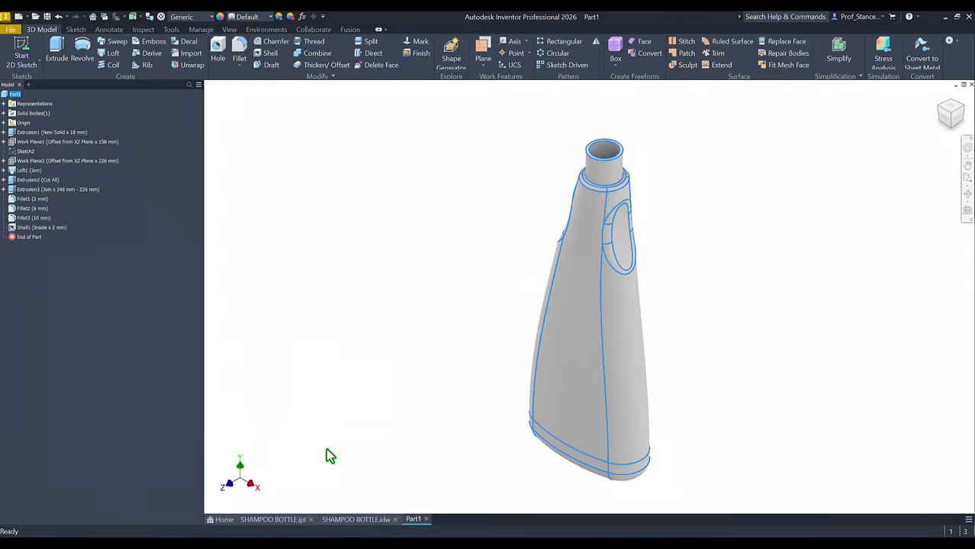
Step: In the SHAMPOO BOTTLE.idw drawing, replace the value in the volume note with the copied 87294.405 mm^3
left_click(355, 519)
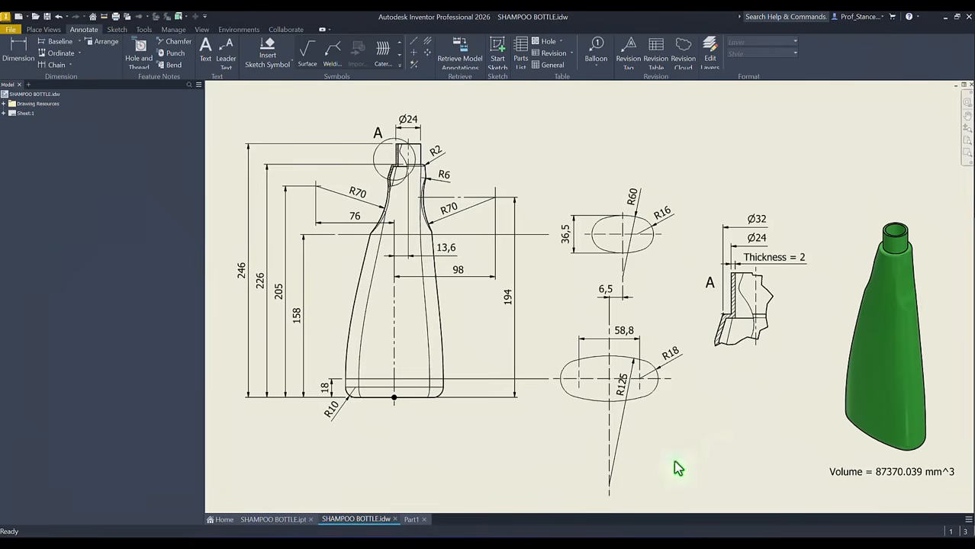
left_click(914, 471)
double_click(915, 471)
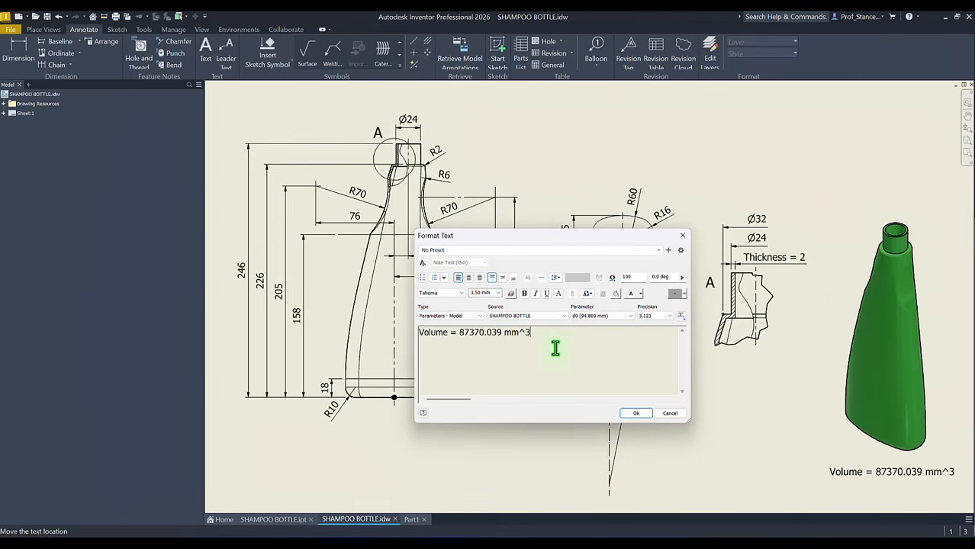
key("Return")
key("ctrl+v")
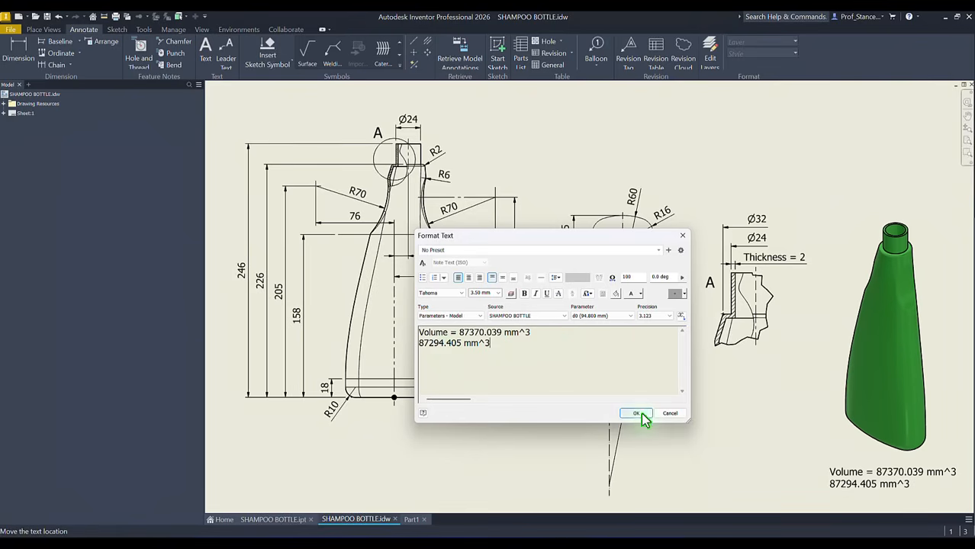
left_click_drag(458, 333, 553, 336)
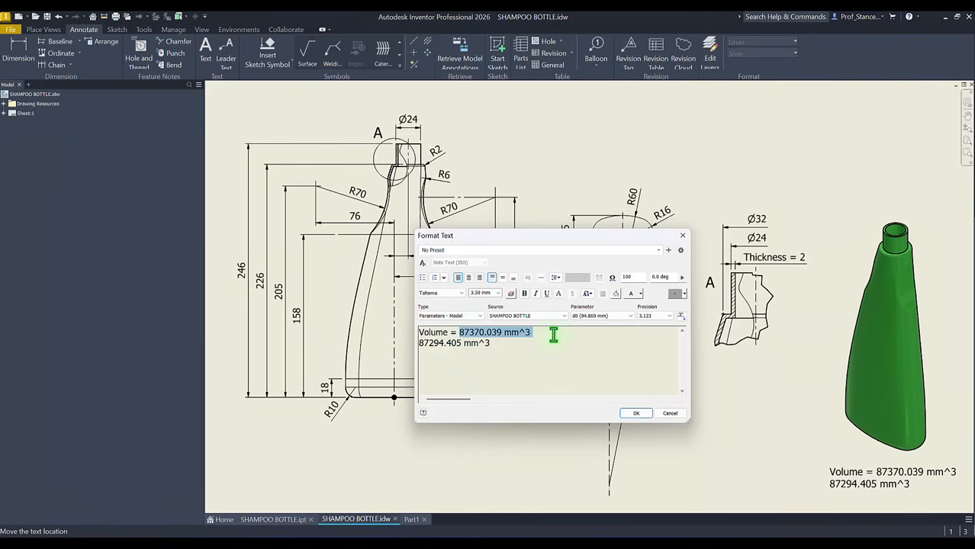
key("Delete")
key("Delete")
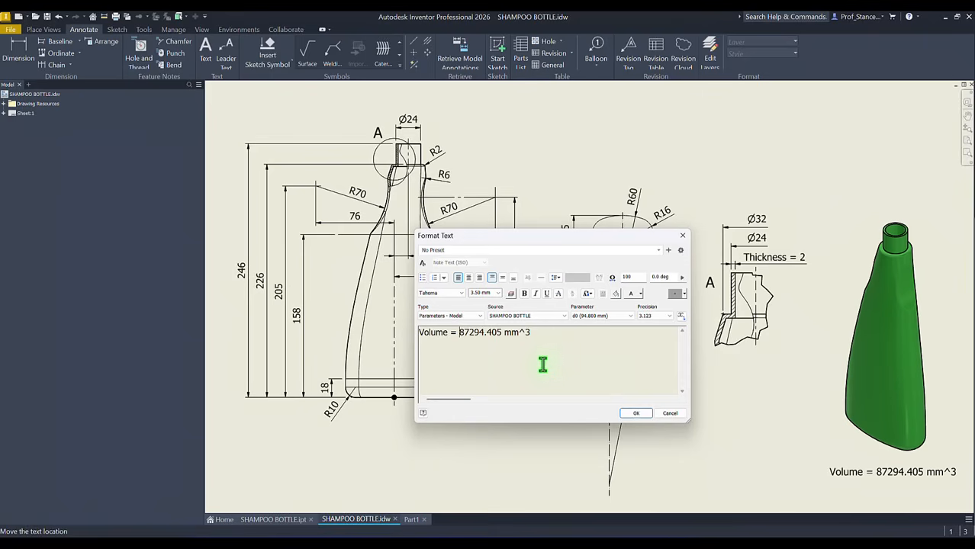
left_click(635, 413)
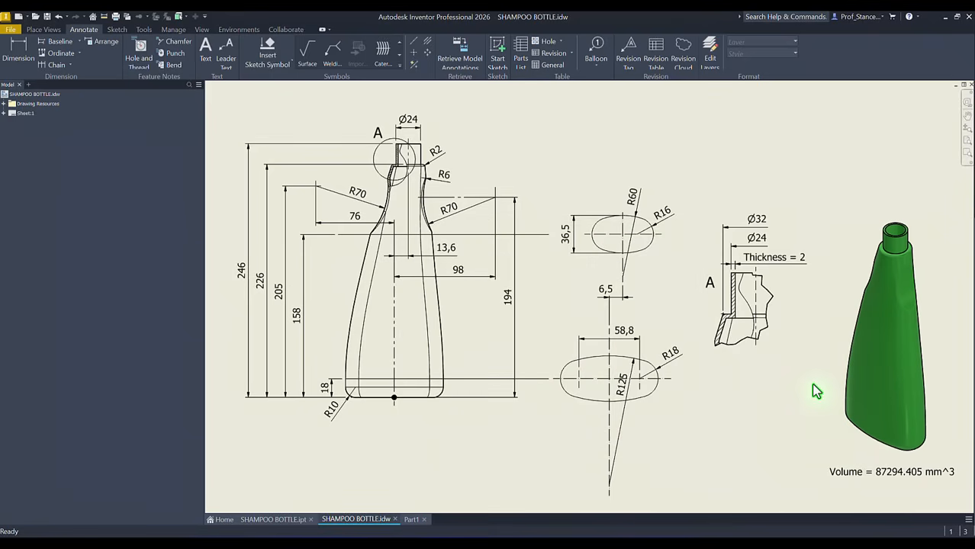
Step: Return to the Part1 model and assign ABS Plastic as the bottle's material
left_click(411, 520)
left_click(446, 405)
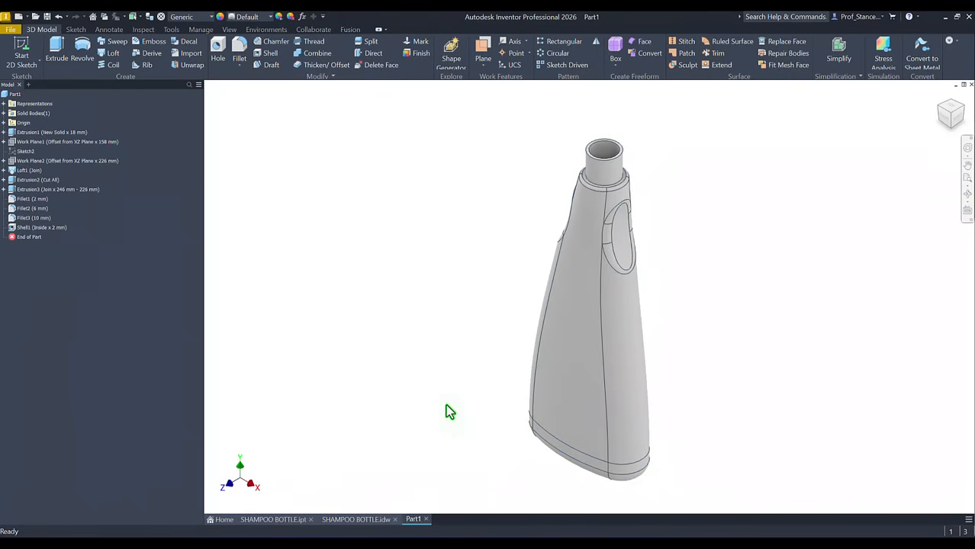
left_click(184, 18)
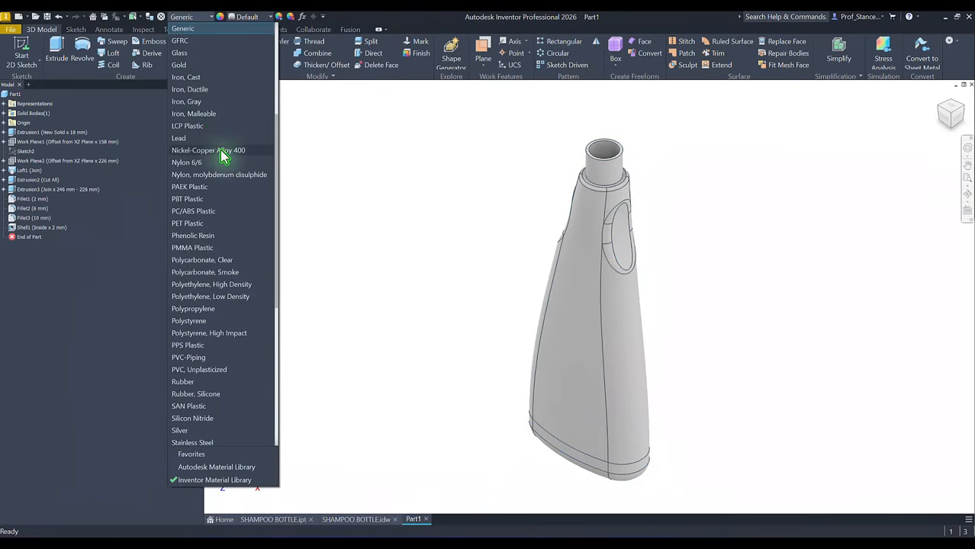
scroll(223, 155, "up", 5)
left_click(194, 40)
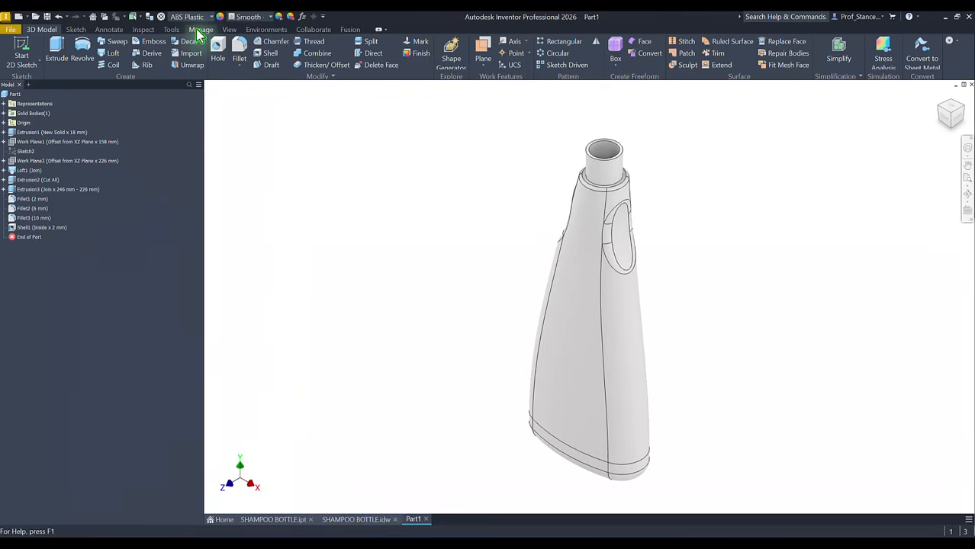
Step: Set the bottle's appearance to Smooth - Dark Forest Green
left_click(267, 16)
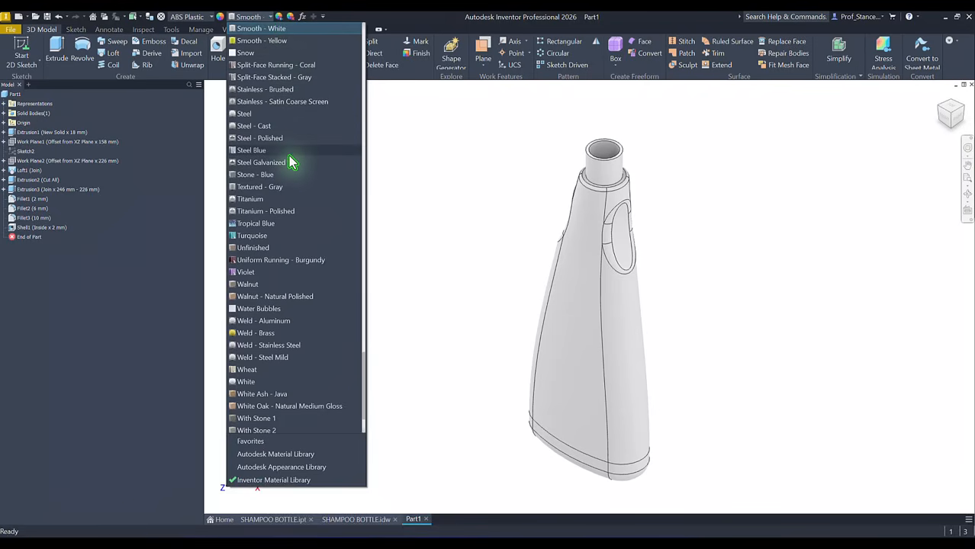
scroll(291, 163, "up", 3)
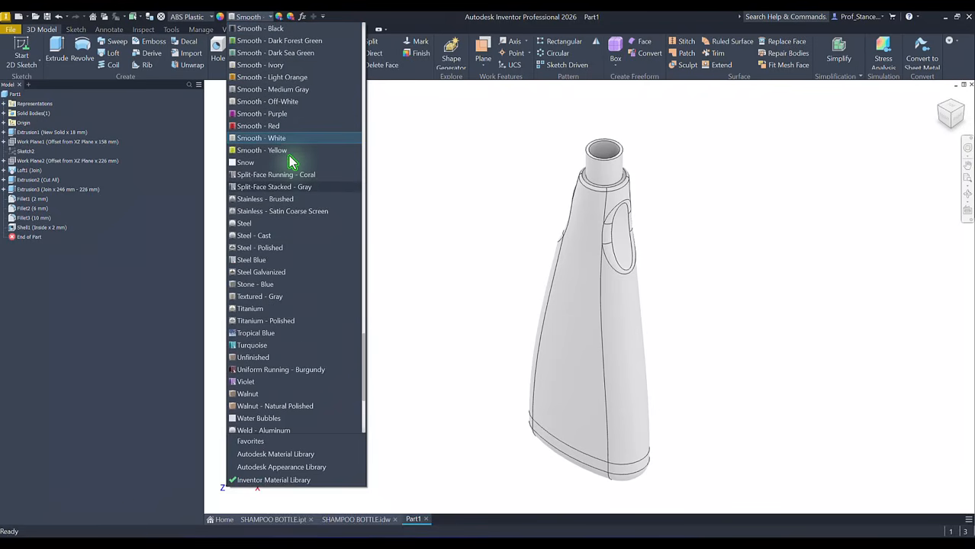
left_click(308, 47)
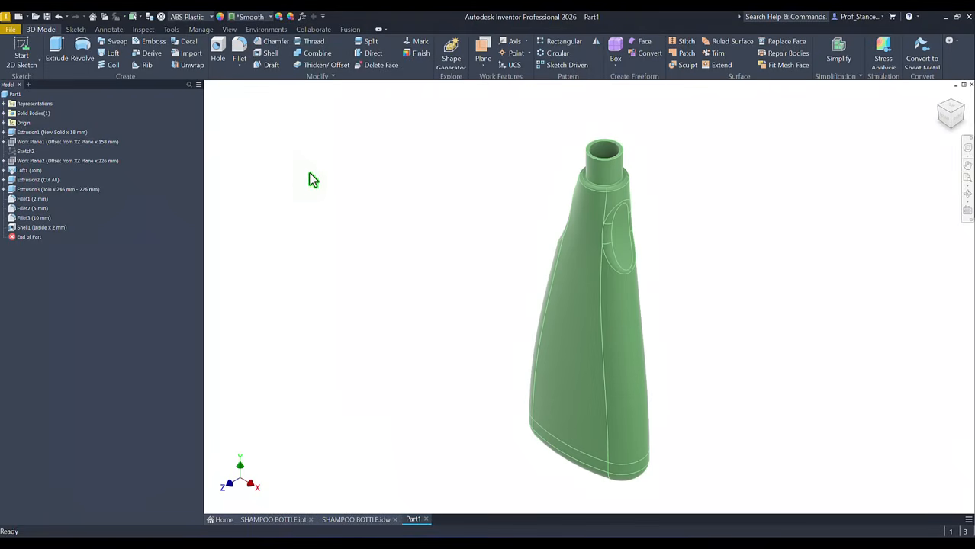
Step: Change the model's visual style to Shaded, without visible edges
left_click(231, 29)
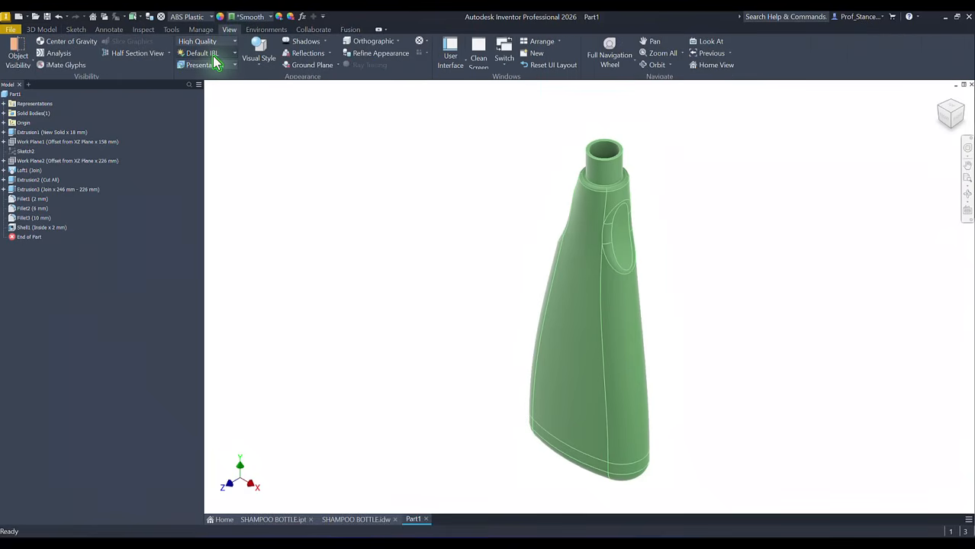
left_click(248, 62)
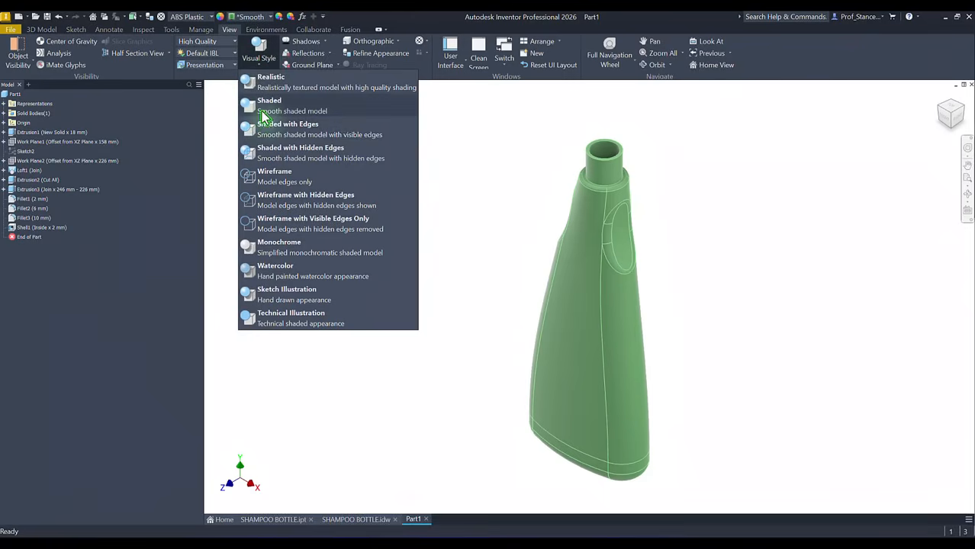
left_click(261, 115)
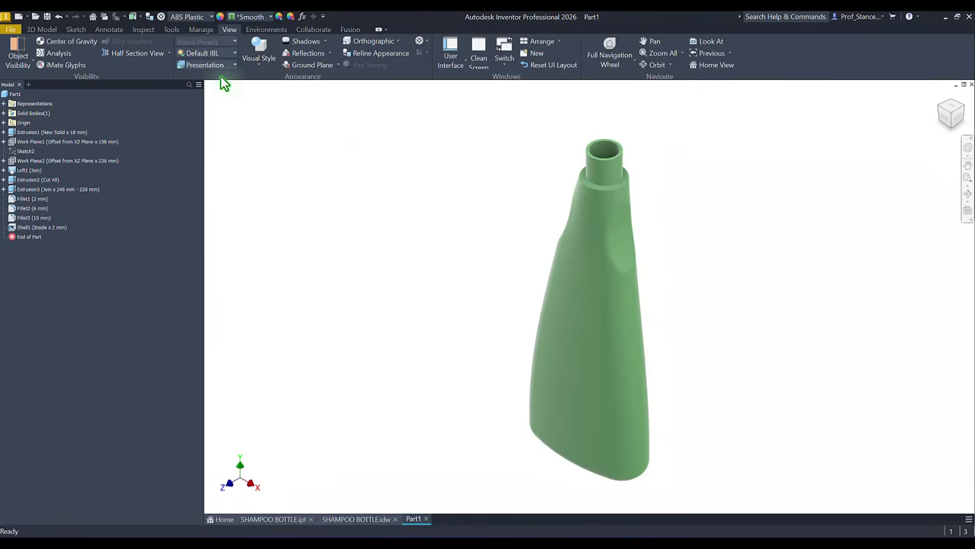
Step: Set the lighting style to Default Lights and return the bottle to the home view
left_click(203, 52)
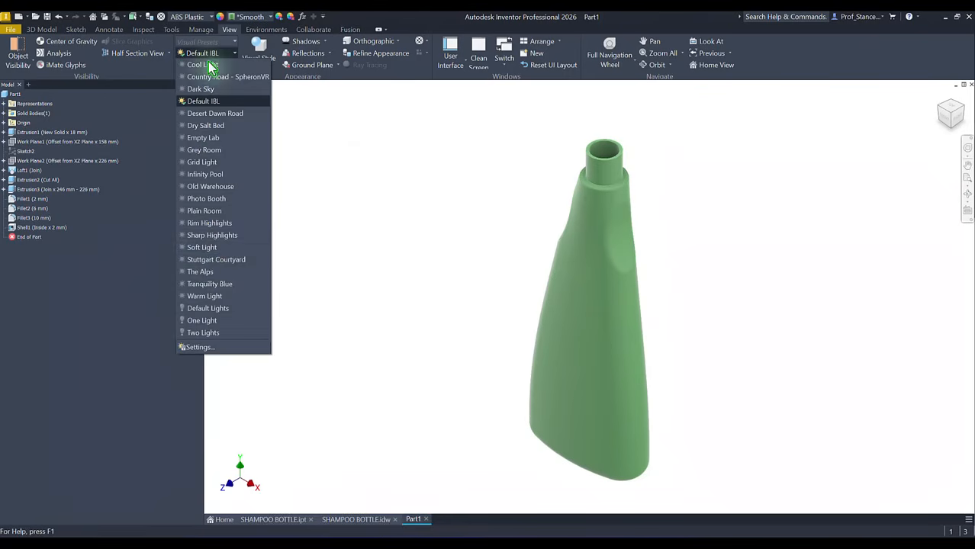
left_click(208, 309)
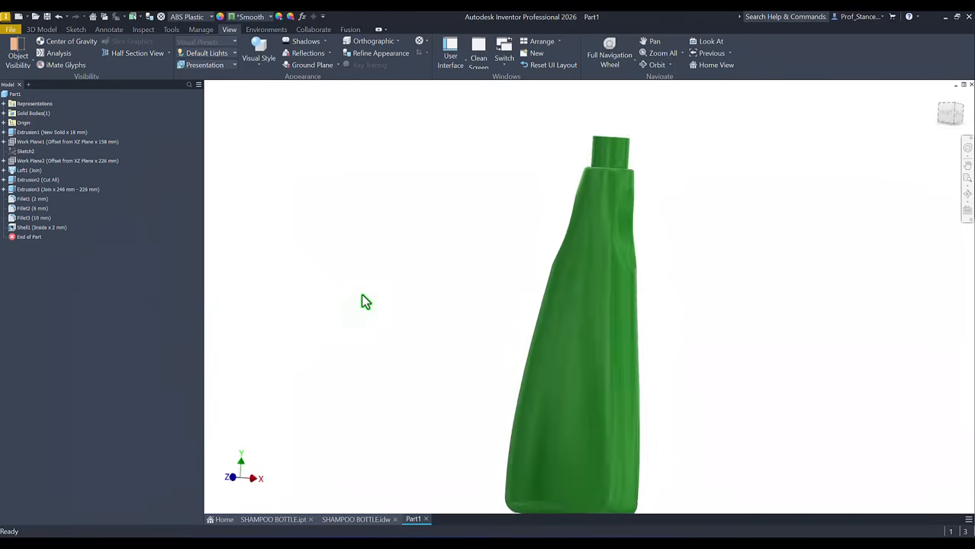
key("F6")
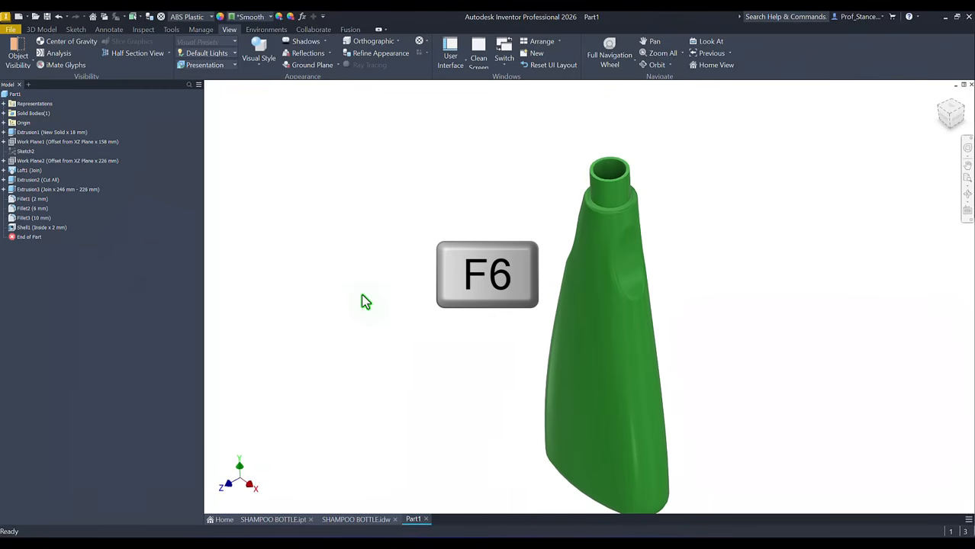